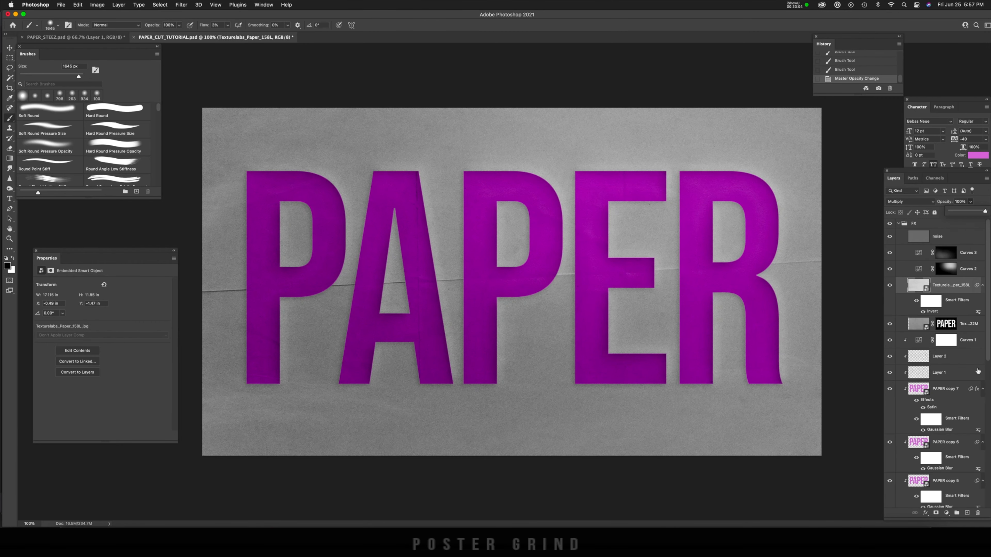
pyautogui.moveTo(58, 313); pyautogui.dragTo(115, 329)
pyautogui.moveTo(107, 313)
pyautogui.mouseDown()
pyautogui.moveTo(133, 313)
pyautogui.moveTo(123, 314)
pyautogui.mouseUp()
pyautogui.moveTo(103, 343); pyautogui.dragTo(101, 343)
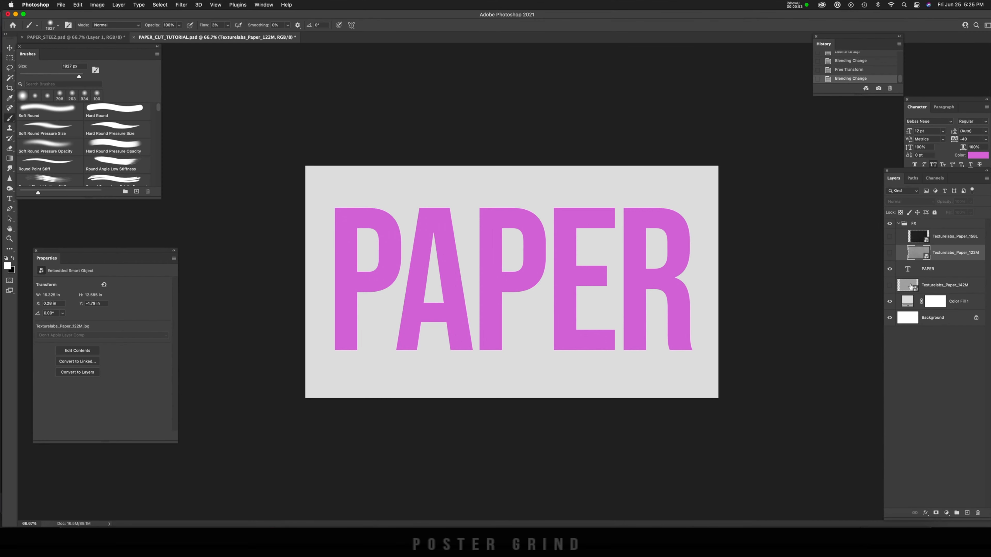
# Step: Examine the two paper textures in the FX group, the PAPER text and the color fill by toggling layer visibility
pyautogui.click(890, 253)
pyautogui.click(889, 237)
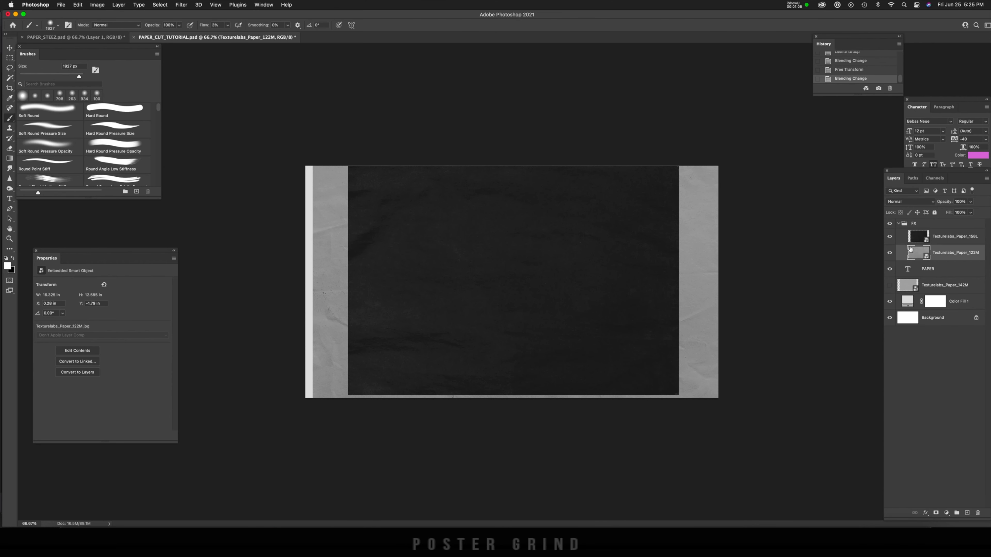
pyautogui.moveTo(889, 252); pyautogui.dragTo(889, 237)
pyautogui.click(889, 237)
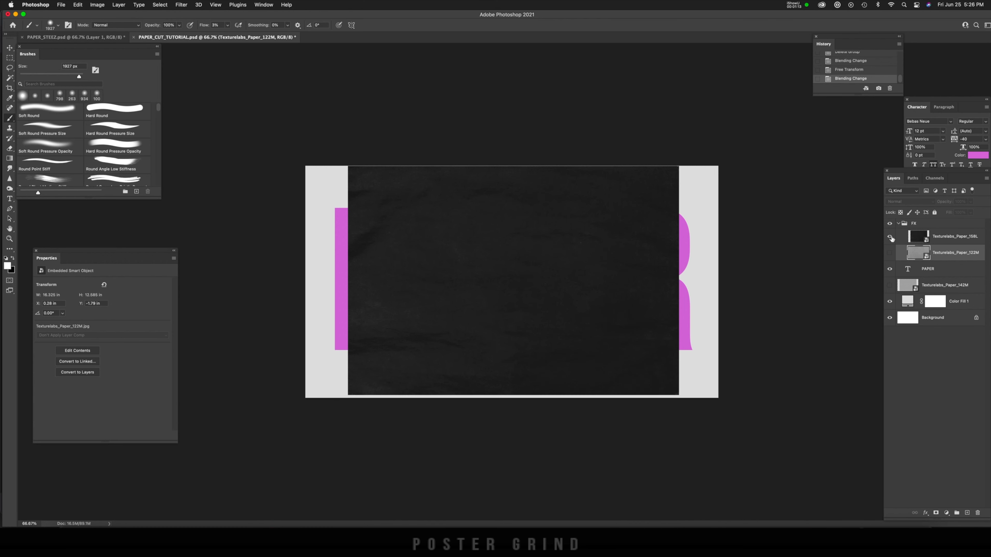
pyautogui.click(890, 252)
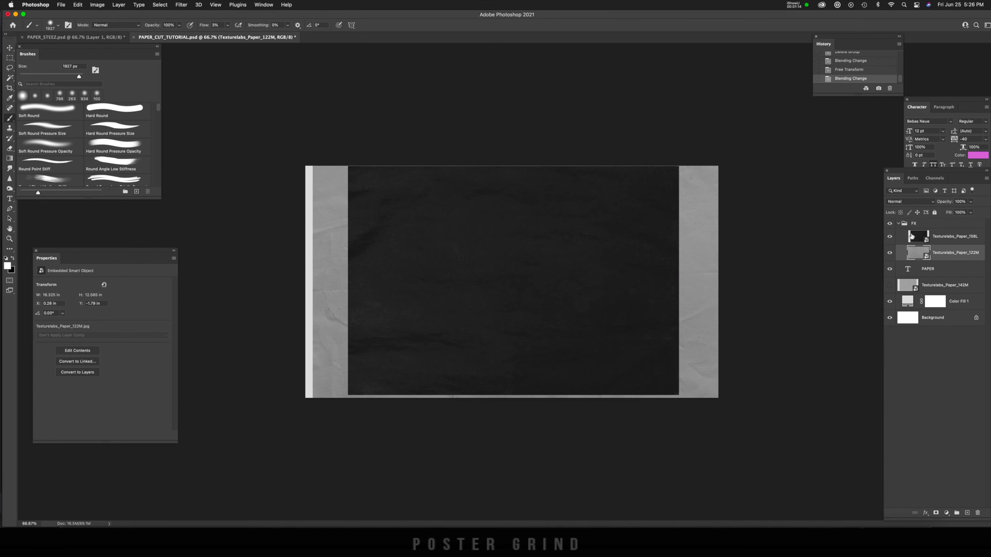
pyautogui.click(900, 224)
pyautogui.click(899, 224)
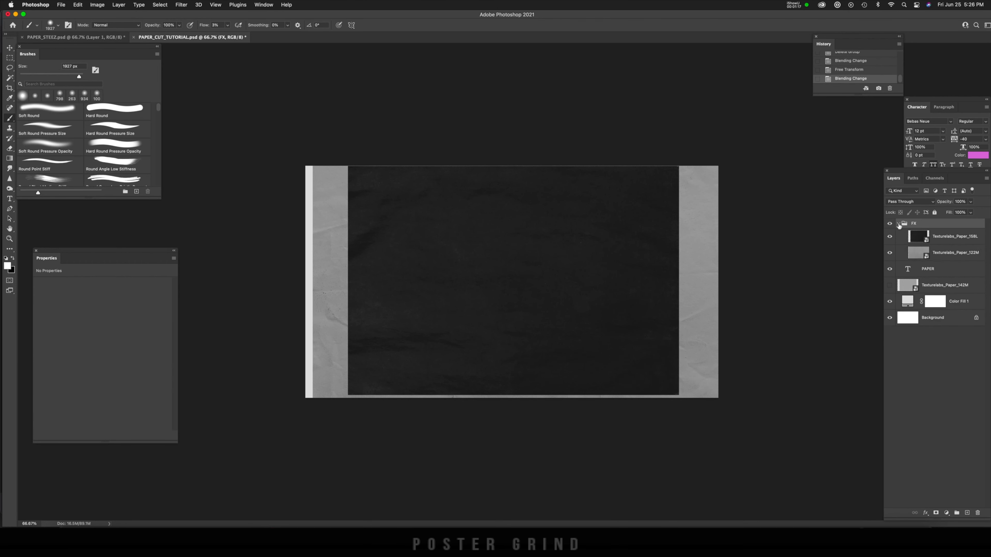
pyautogui.click(890, 253)
pyautogui.click(890, 238)
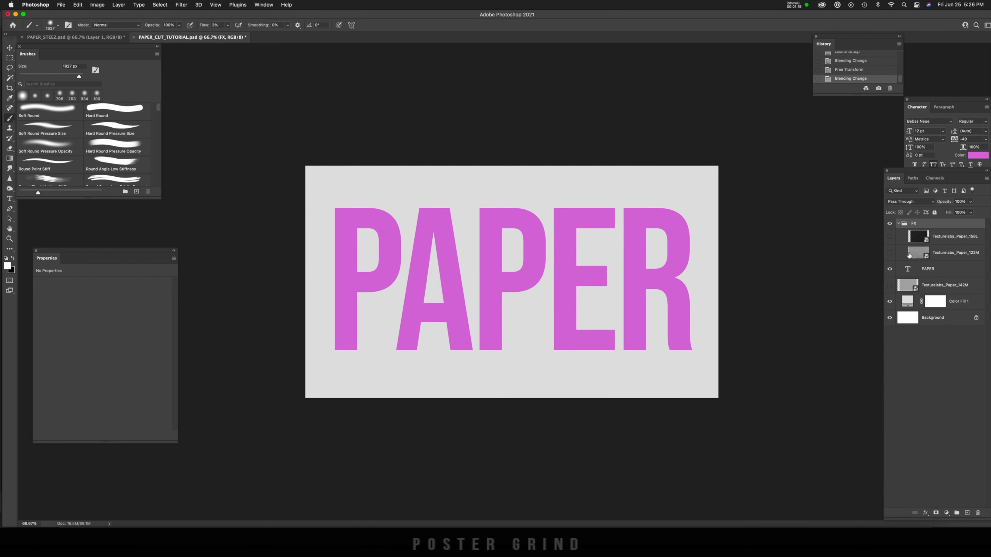
pyautogui.click(930, 270)
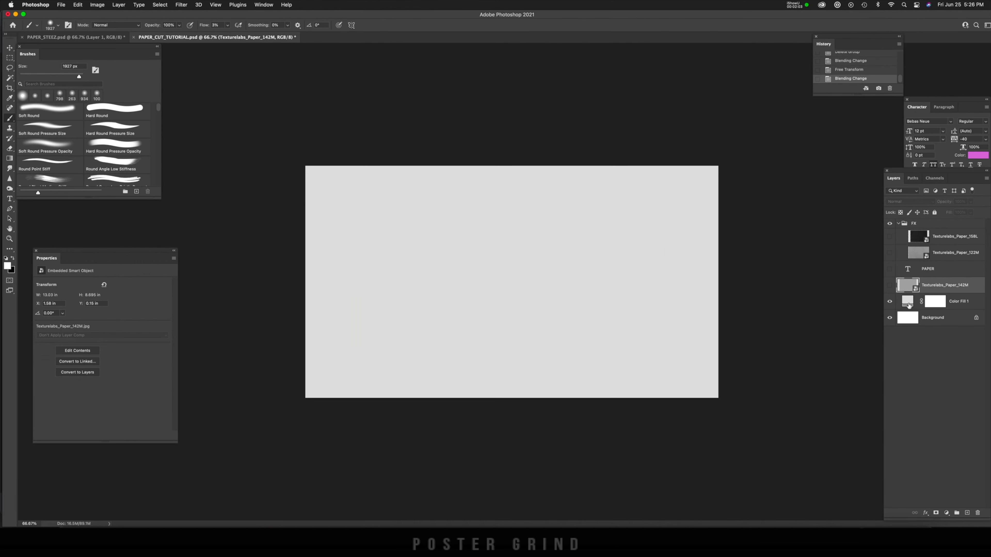
pyautogui.click(909, 305)
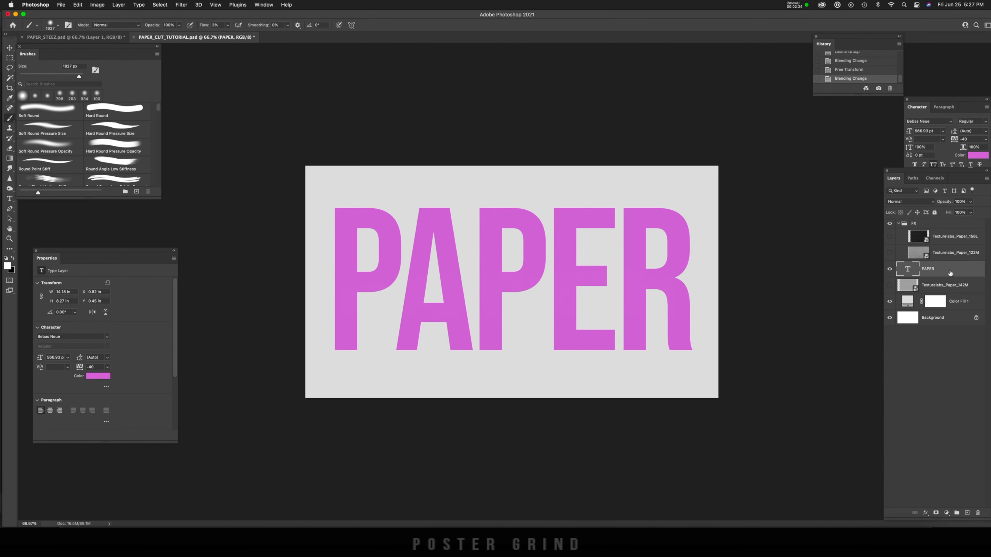
# Step: Add a Bevel & Emboss effect to the PAPER text layer, reset it to default, and use the Inner Bevel style
pyautogui.doubleClick(950, 273)
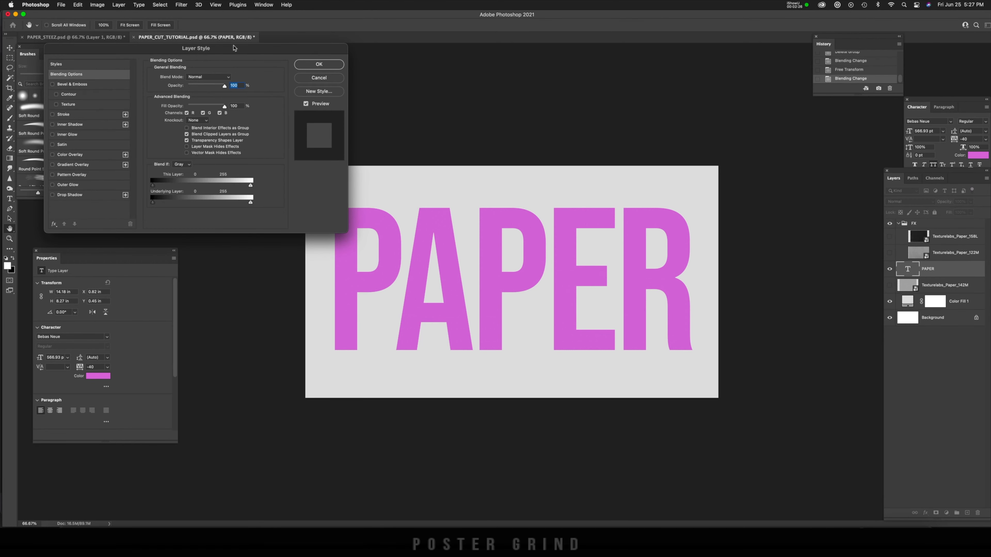
pyautogui.moveTo(237, 49); pyautogui.dragTo(290, 100)
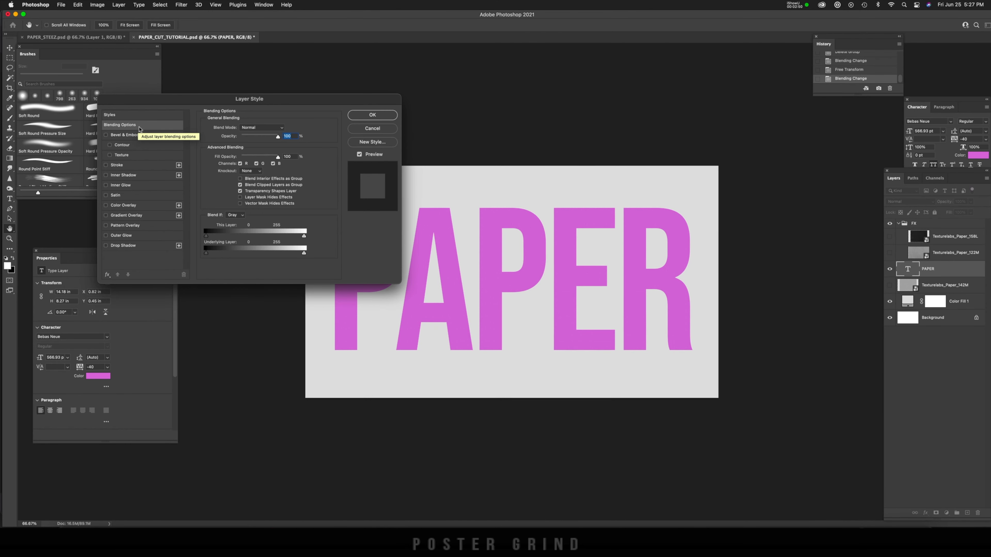
pyautogui.click(124, 135)
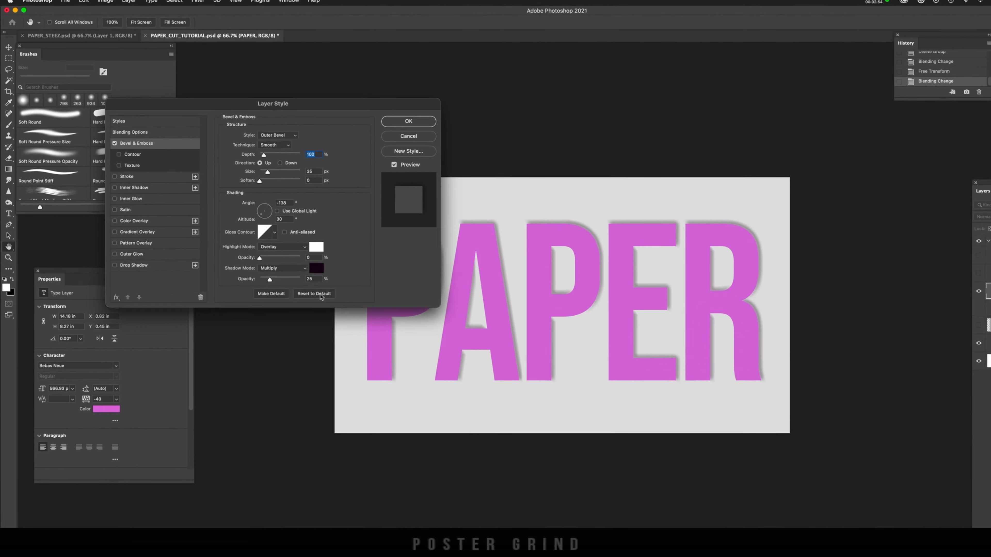
pyautogui.click(305, 282)
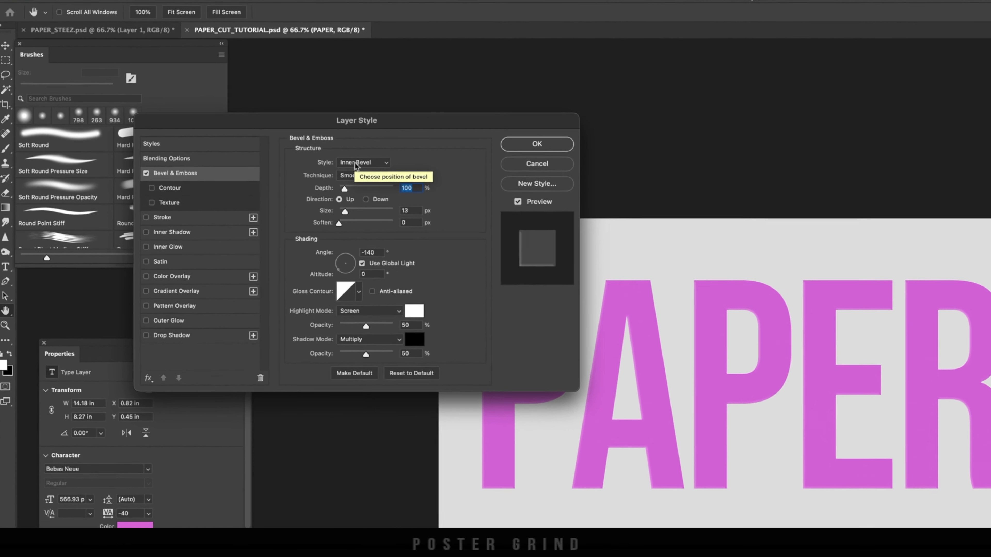
pyautogui.click(362, 169)
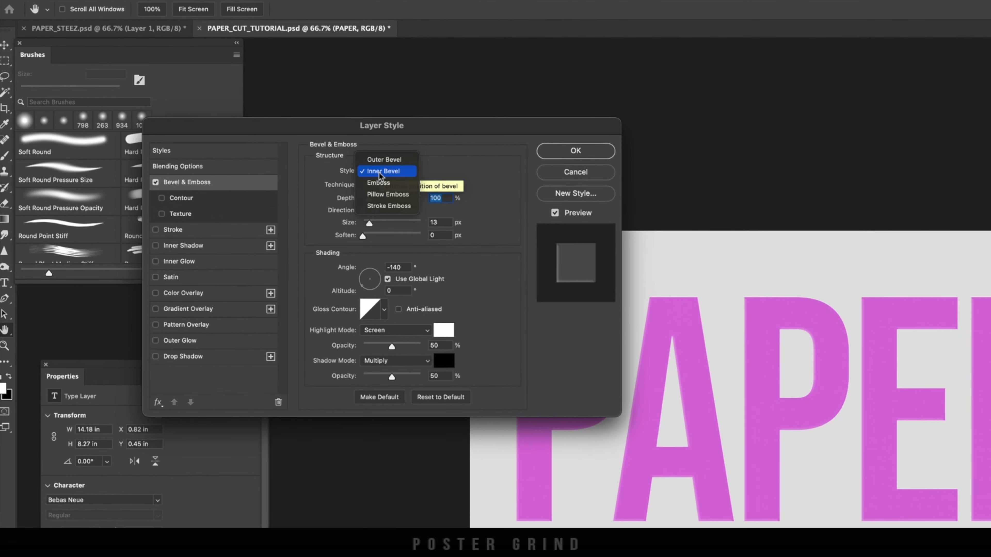
pyautogui.click(369, 165)
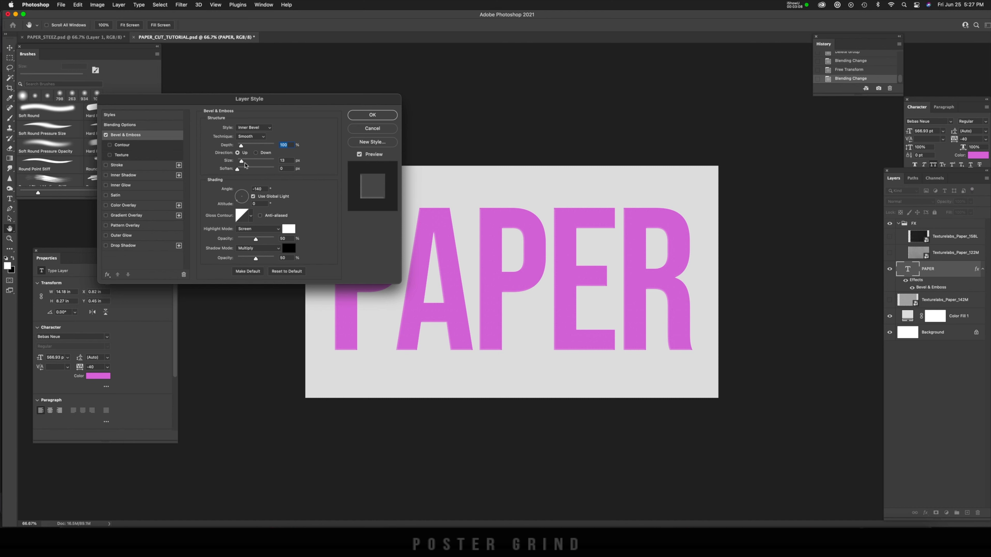
# Step: Set the bevel to 250 px size and 16 px soften, lit from -135° angle and 30° altitude without global light
pyautogui.moveTo(241, 160); pyautogui.dragTo(271, 173)
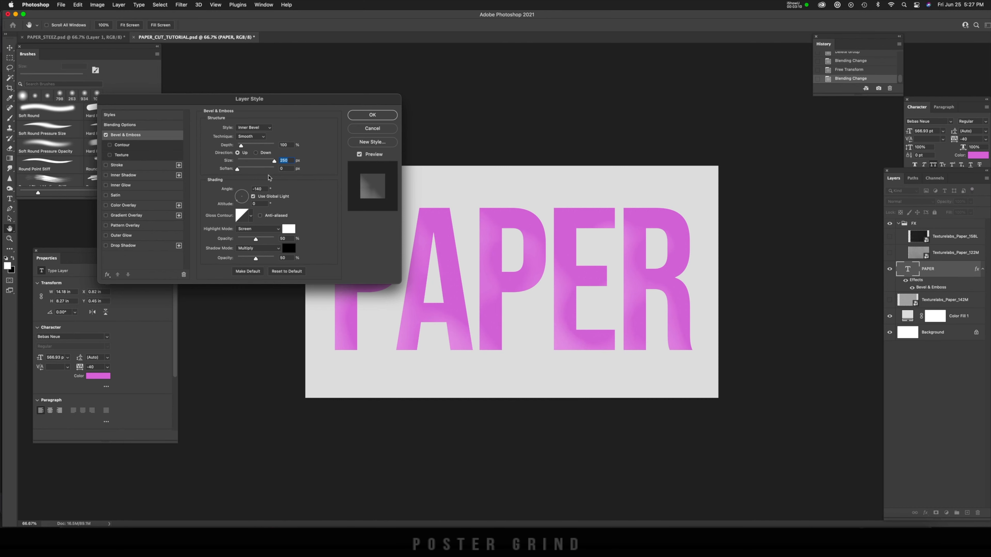
pyautogui.moveTo(237, 169); pyautogui.dragTo(291, 172)
pyautogui.click(254, 197)
pyautogui.moveTo(242, 196); pyautogui.dragTo(229, 208)
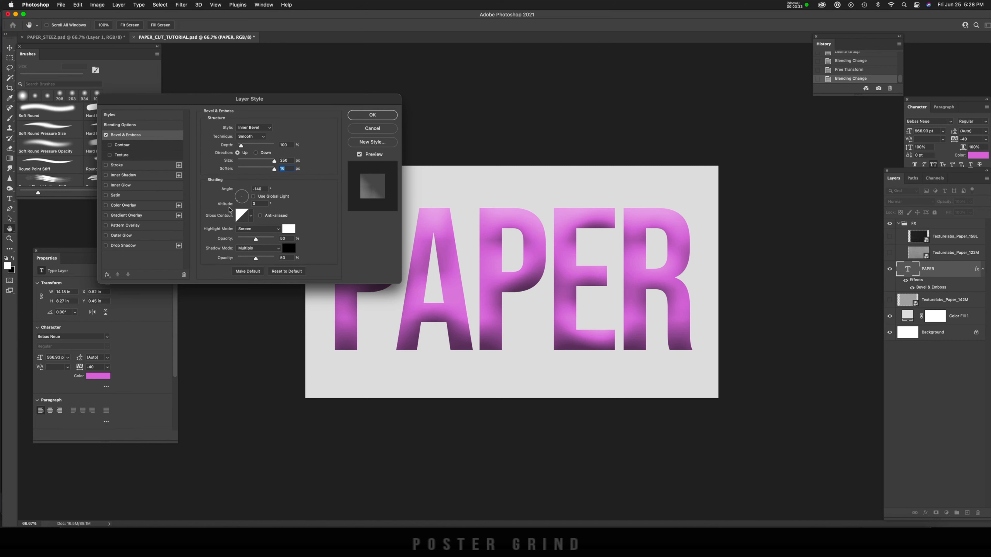
pyautogui.moveTo(230, 211); pyautogui.dragTo(231, 211)
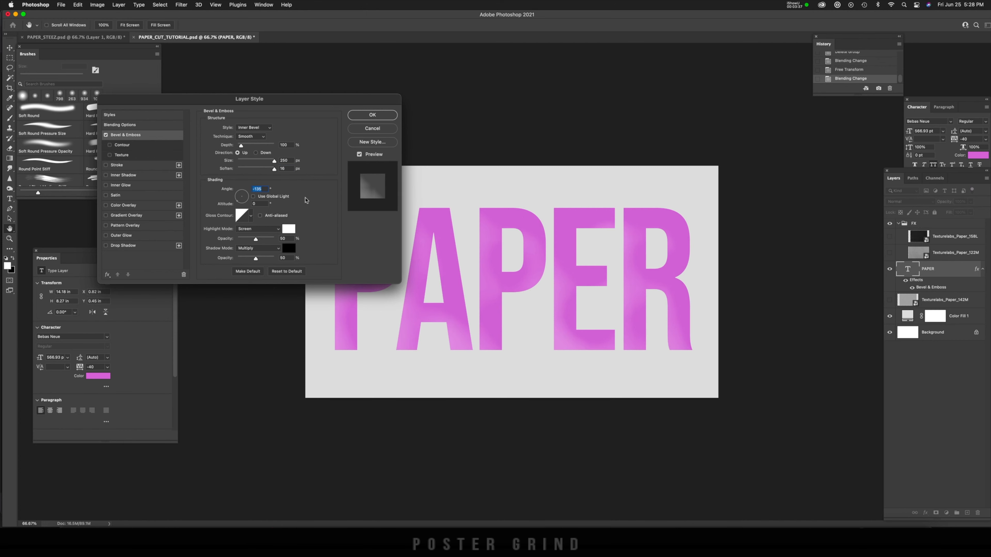
pyautogui.click(263, 204)
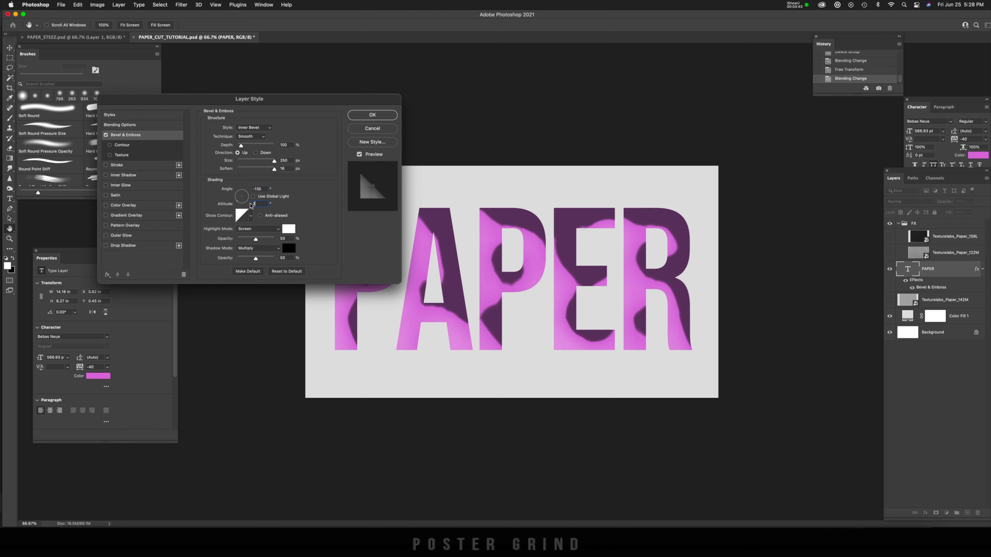
# Step: Set the bevel's highlight mode to Overlay at 15% opacity
pyautogui.click(265, 229)
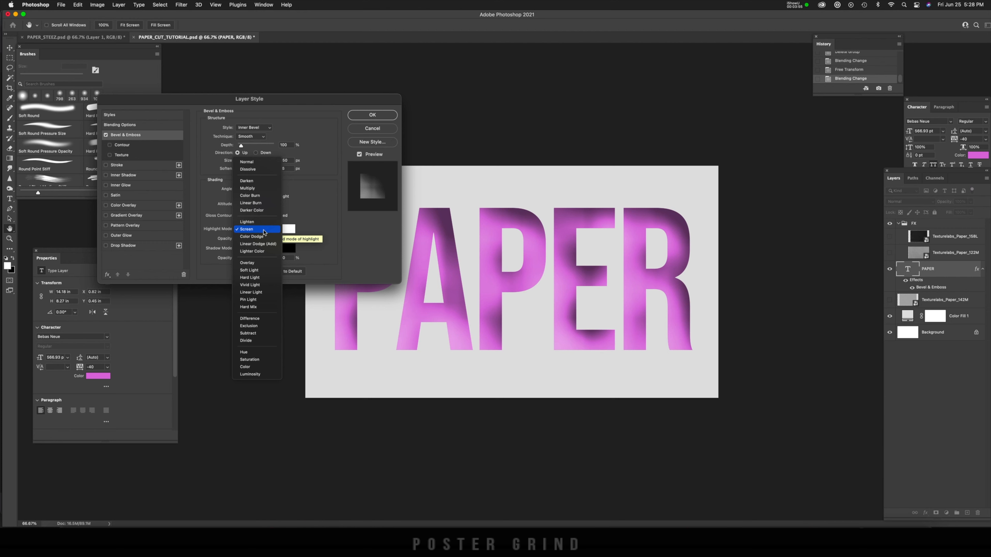
pyautogui.click(258, 265)
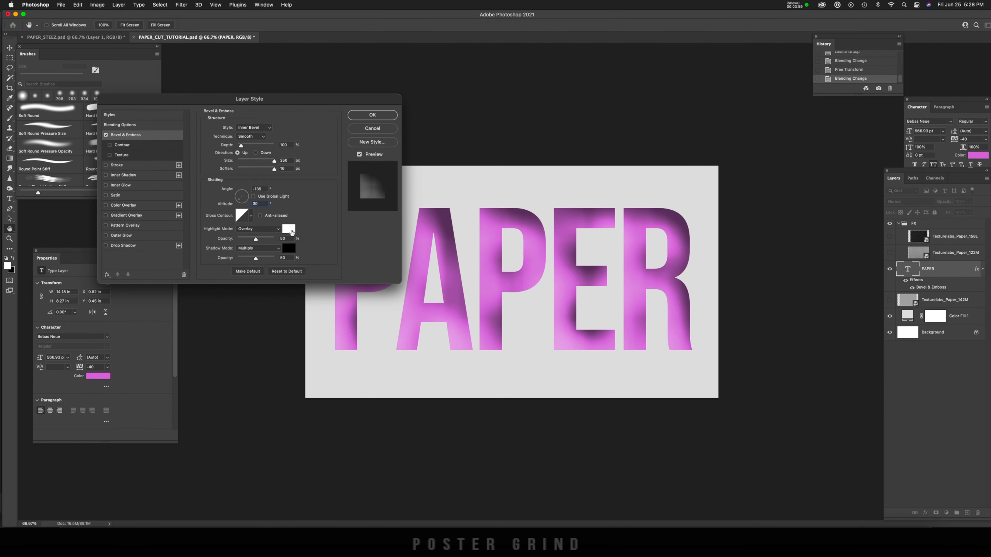
pyautogui.moveTo(255, 239); pyautogui.dragTo(243, 242)
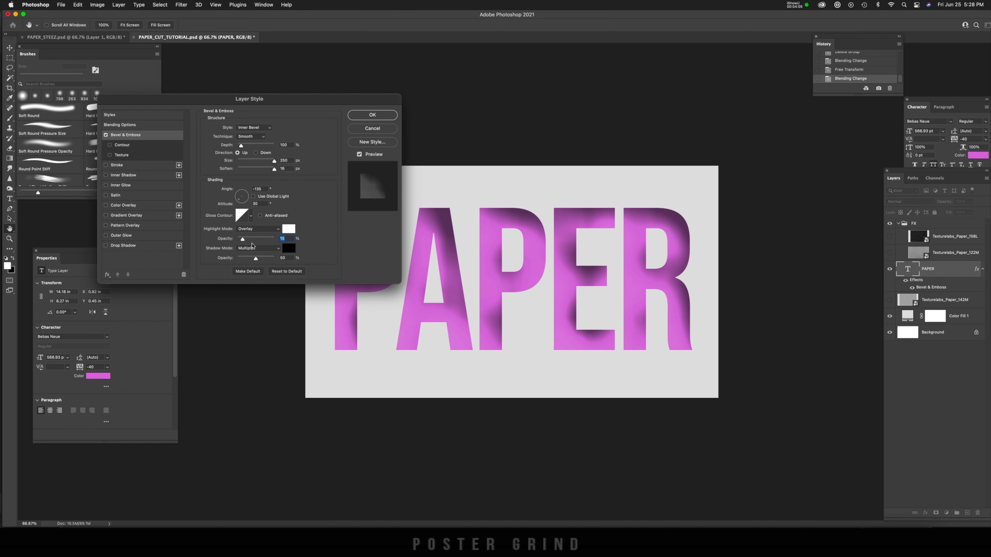
# Step: Set the bevel's shadow mode to Linear Burn with a very dark purple based on the text color, at 13% opacity
pyautogui.click(252, 249)
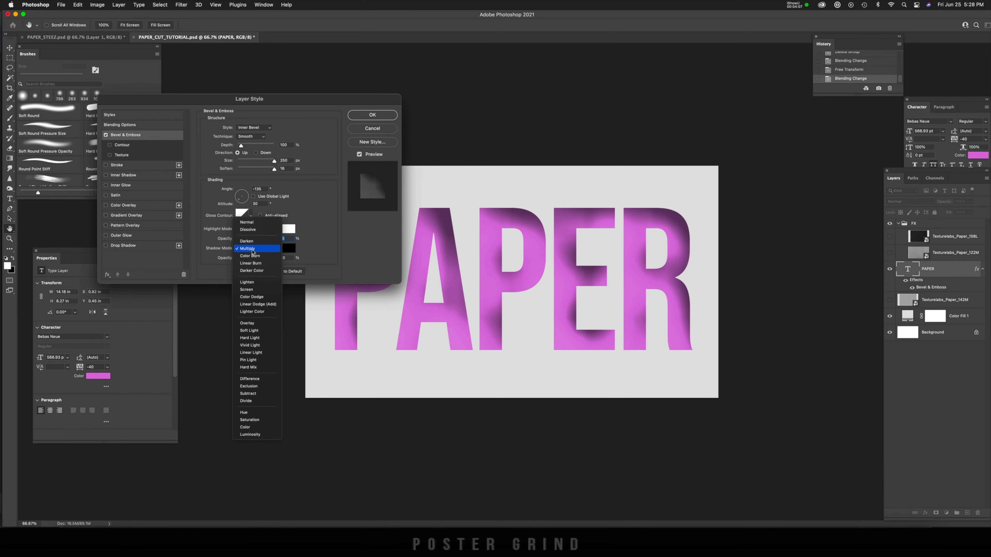
pyautogui.click(250, 263)
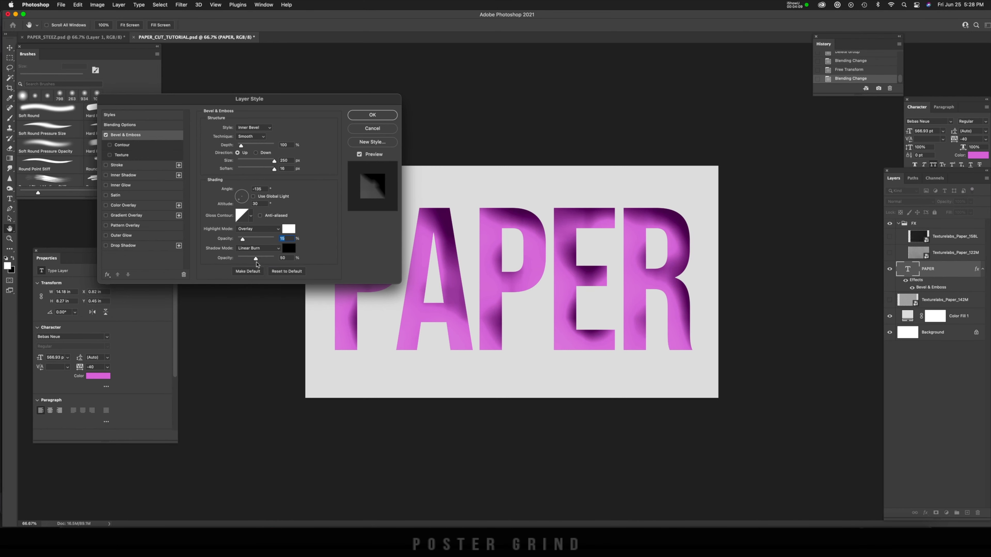
pyautogui.click(289, 250)
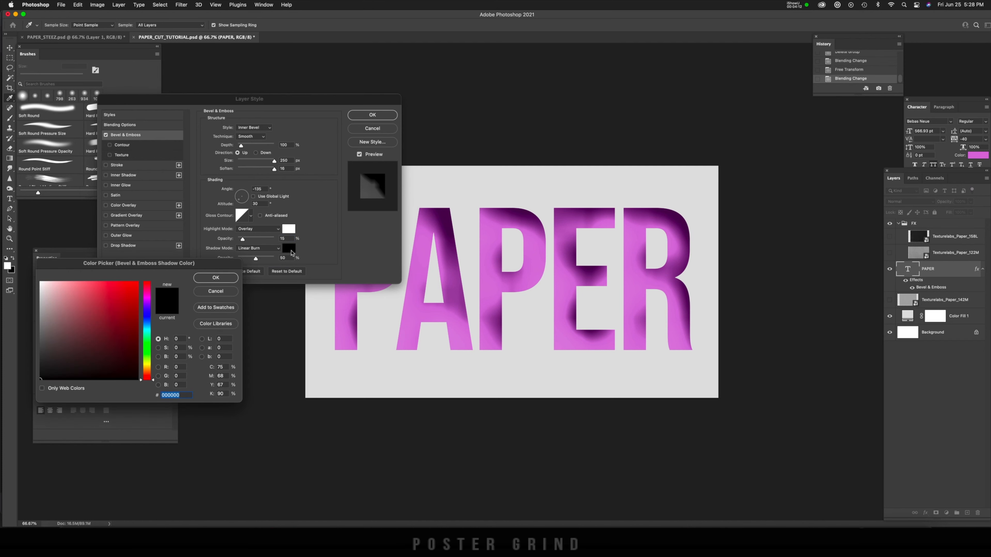
pyautogui.click(349, 300)
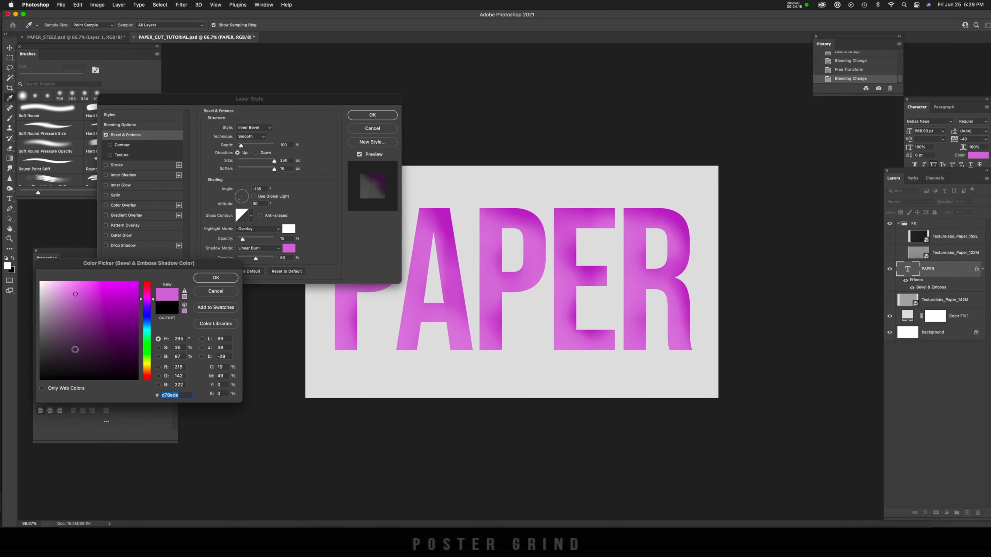
pyautogui.moveTo(76, 364); pyautogui.dragTo(82, 368)
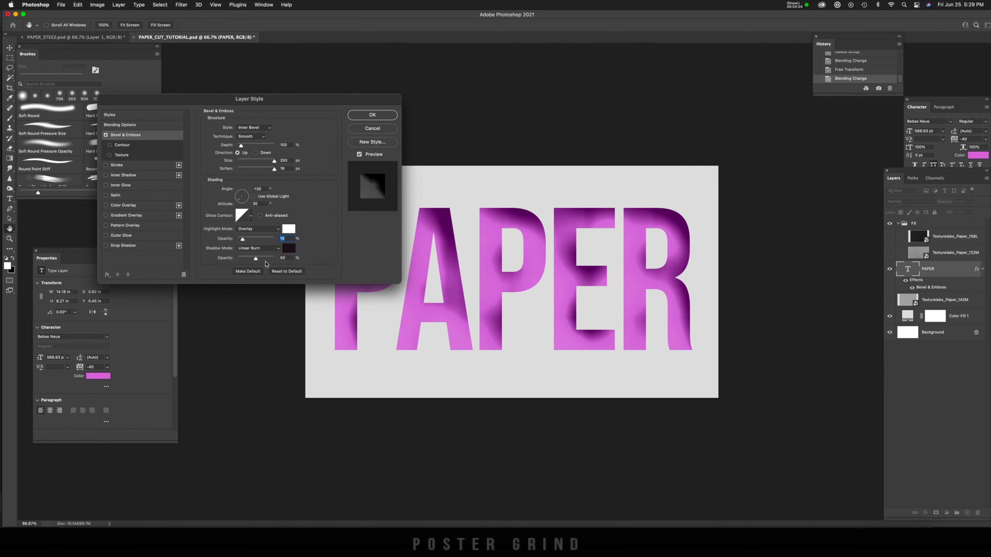
pyautogui.moveTo(256, 259); pyautogui.dragTo(241, 260)
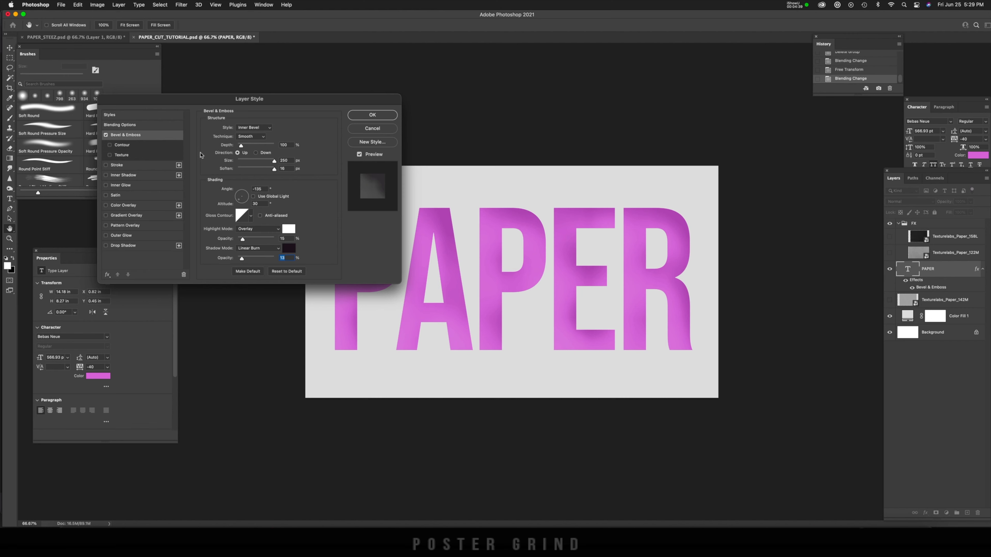
# Step: Add an Inner Shadow effect to the PAPER text layer
pyautogui.click(149, 173)
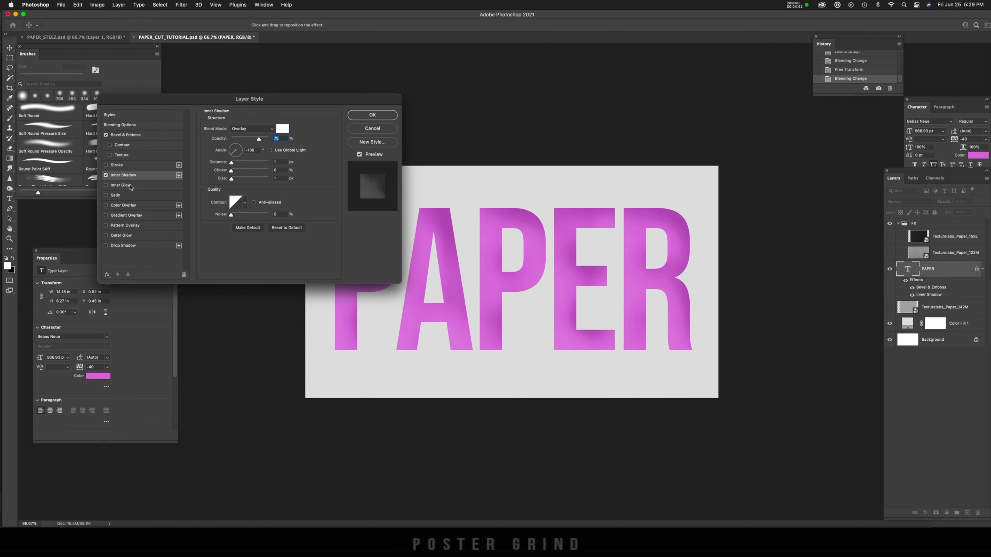
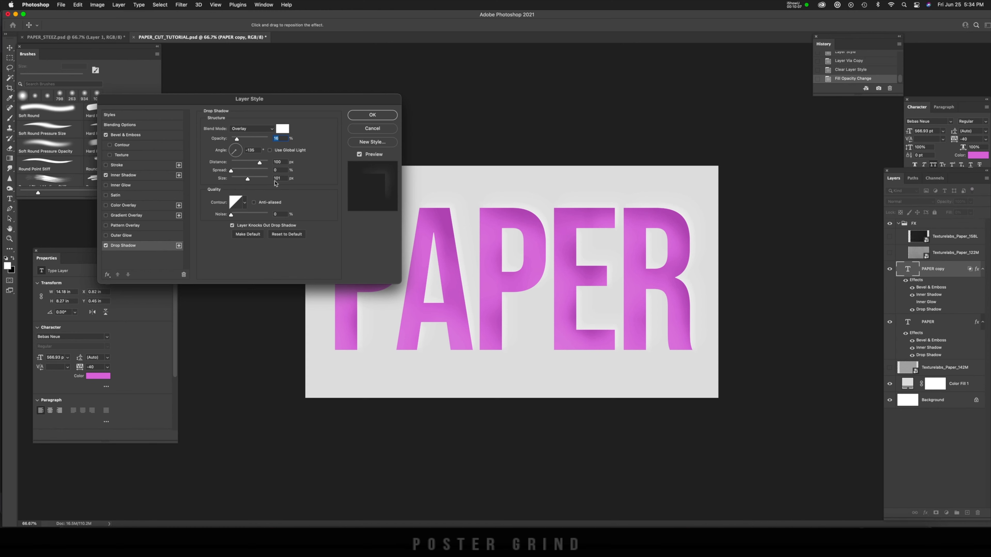
# Step: Accept the PAPER copy layer's effects, duplicate that layer and clear the duplicate's layer style
pyautogui.click(372, 115)
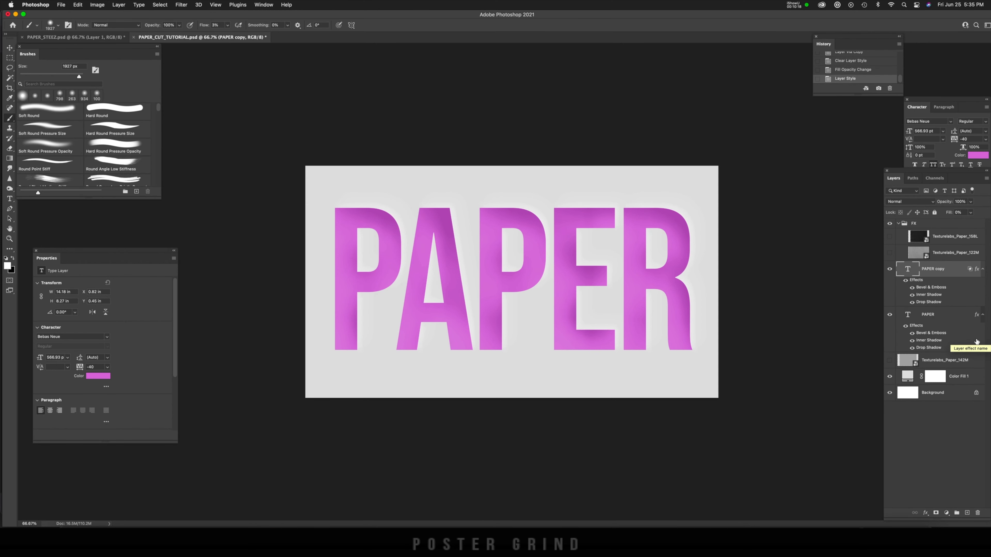
pyautogui.press('super+j')
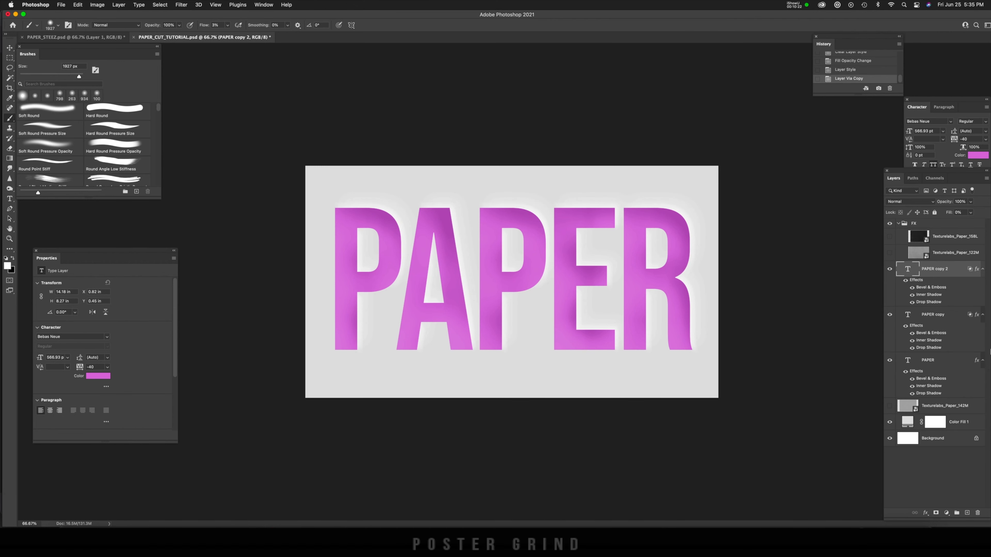
pyautogui.rightClick(979, 272)
pyautogui.click(946, 400)
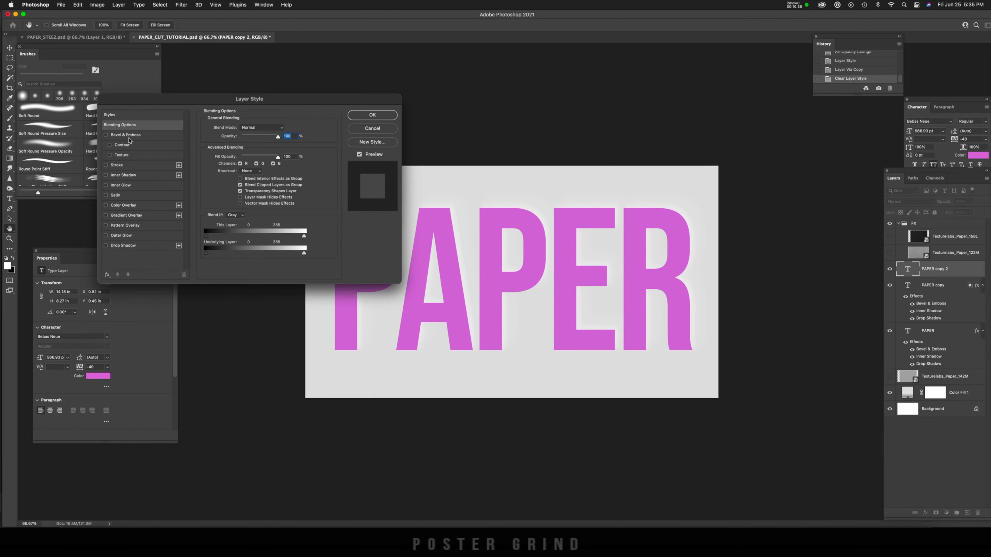
# Step: Add a Bevel & Emboss effect to PAPER copy 2 with about 39 px size, 0 px soften, -135° angle and 30° altitude
pyautogui.click(130, 137)
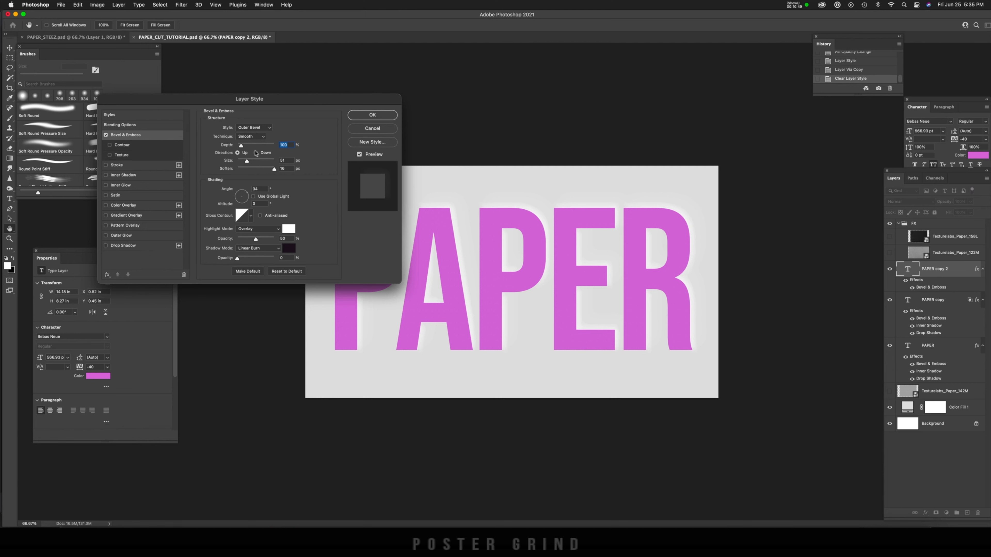
pyautogui.moveTo(249, 164); pyautogui.dragTo(245, 164)
pyautogui.press('Tab')
pyautogui.moveTo(275, 169); pyautogui.dragTo(236, 172)
pyautogui.press('Tab')
pyautogui.moveTo(246, 193); pyautogui.dragTo(234, 203)
pyautogui.click(253, 204)
pyautogui.write('30')
# Step: Set the bevel's highlight opacity to 0% and its shadow mode to Multiply at 21% opacity, and apply the effect
pyautogui.moveTo(256, 239); pyautogui.dragTo(253, 240)
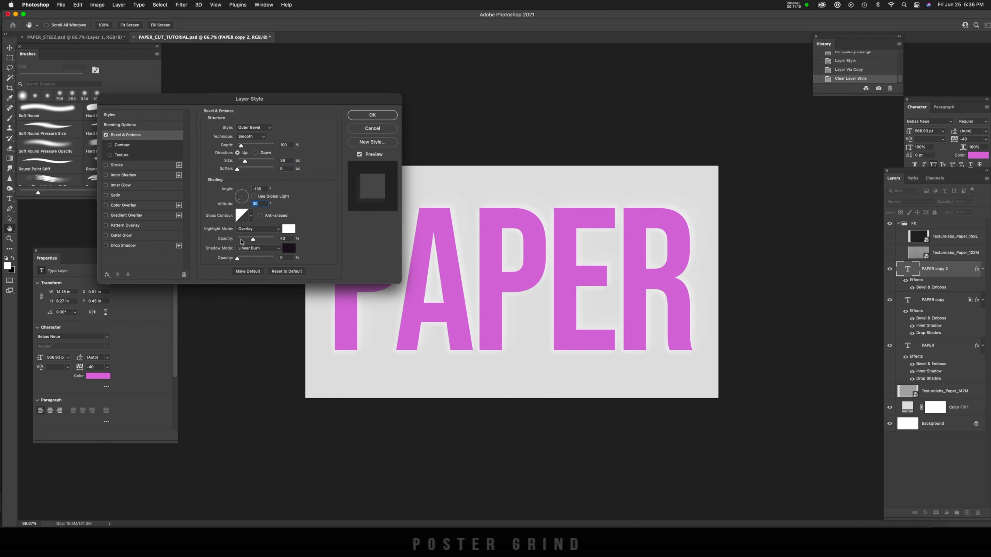
pyautogui.click(236, 239)
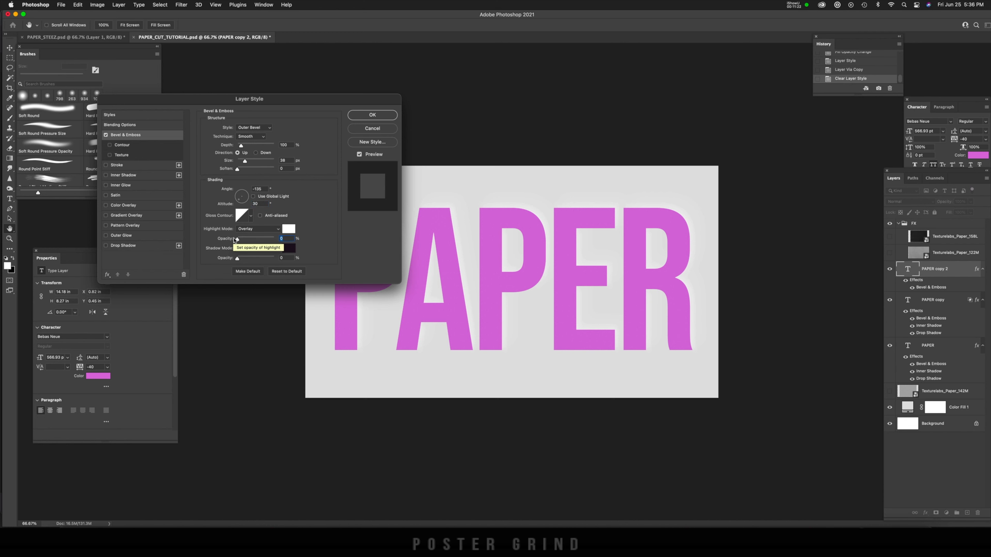
pyautogui.click(255, 251)
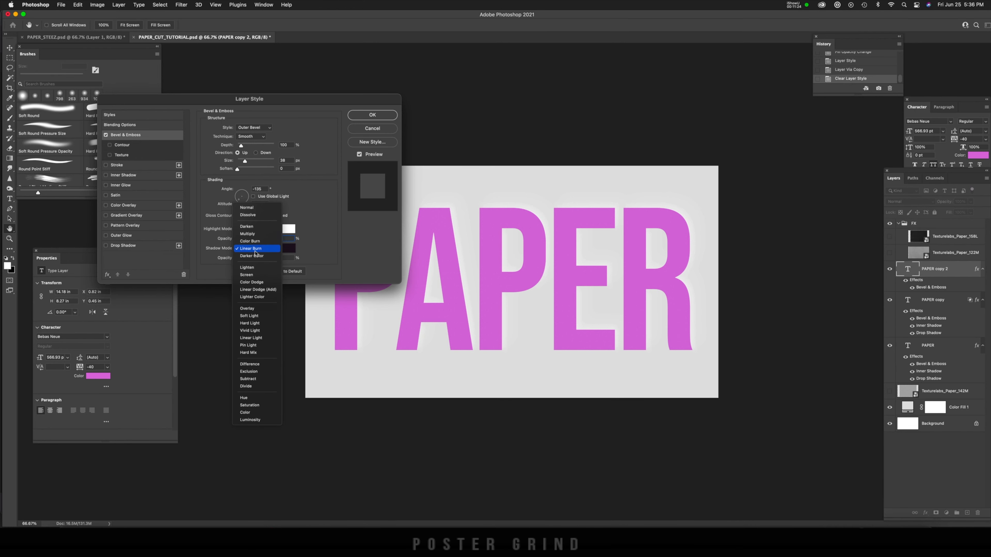
pyautogui.click(248, 234)
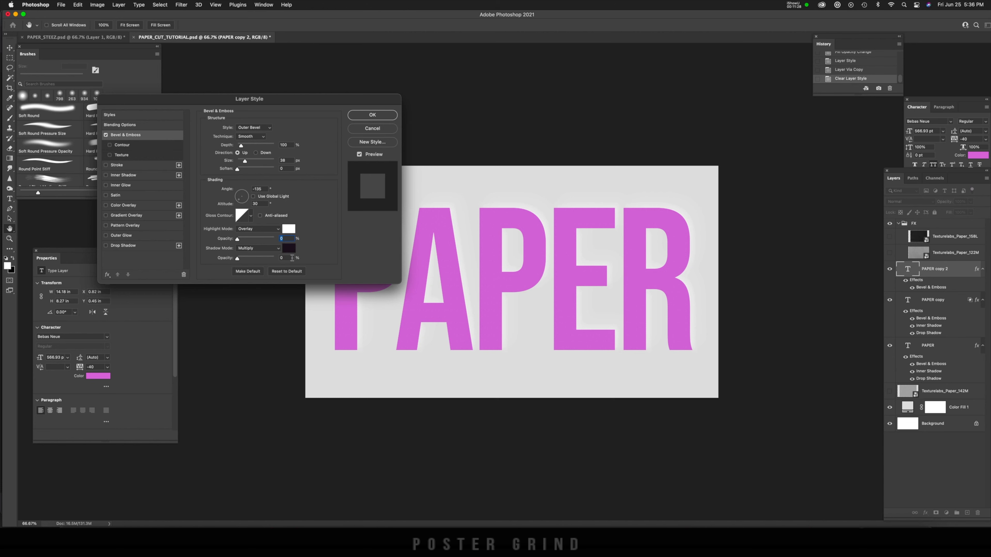
pyautogui.moveTo(238, 258); pyautogui.dragTo(245, 261)
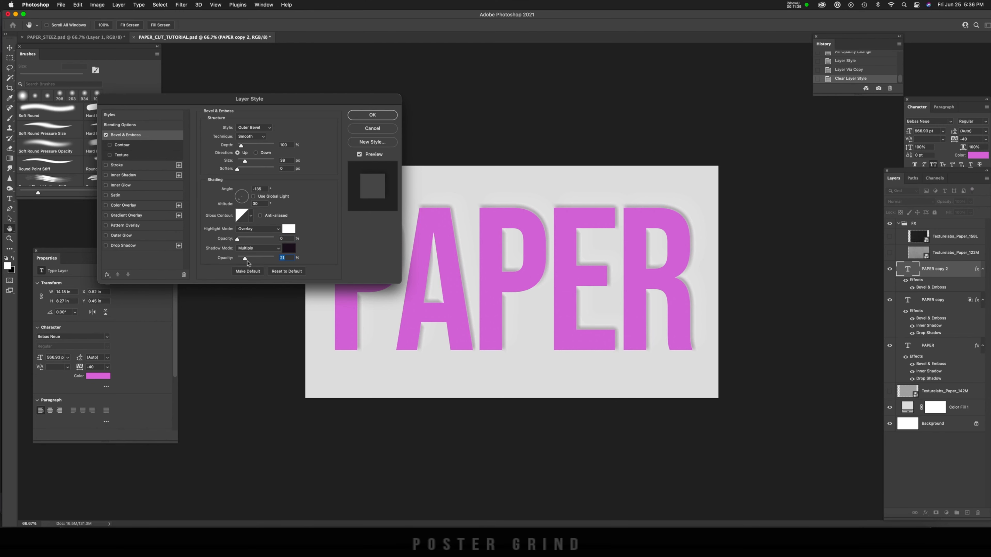
pyautogui.click(372, 115)
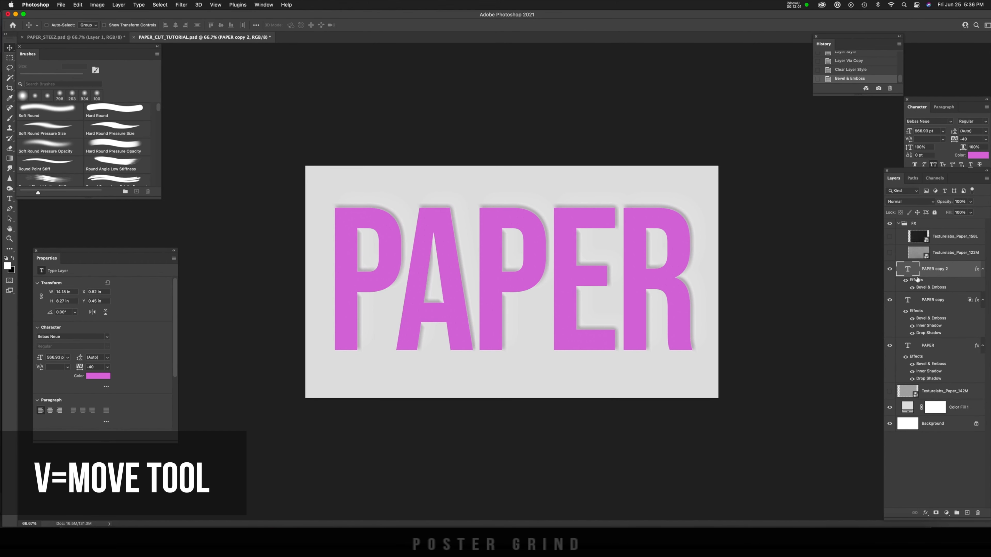
# Step: Nudge PAPER copy 2 slightly down and to the left and clip it to the PAPER copy layer
pyautogui.press('Down')
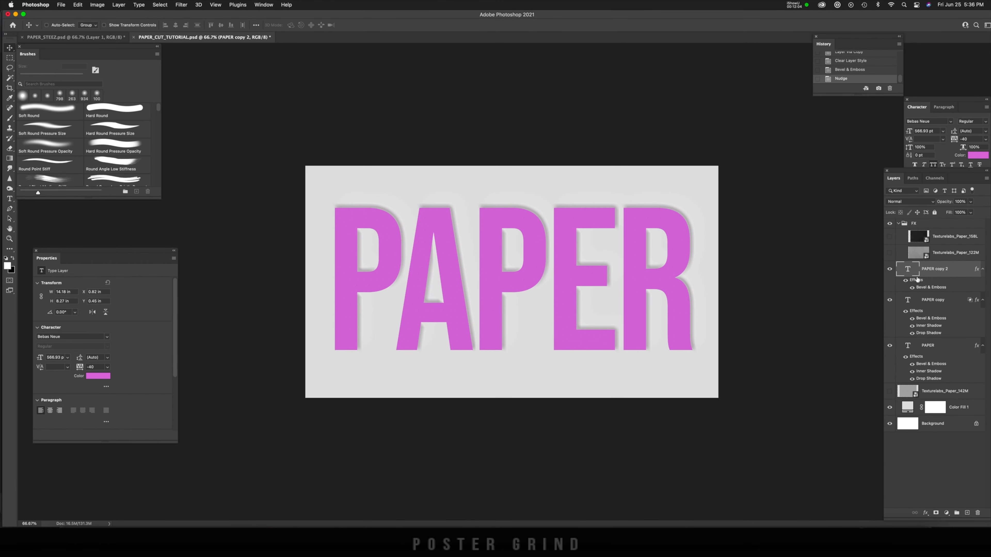
pyautogui.press('Left')
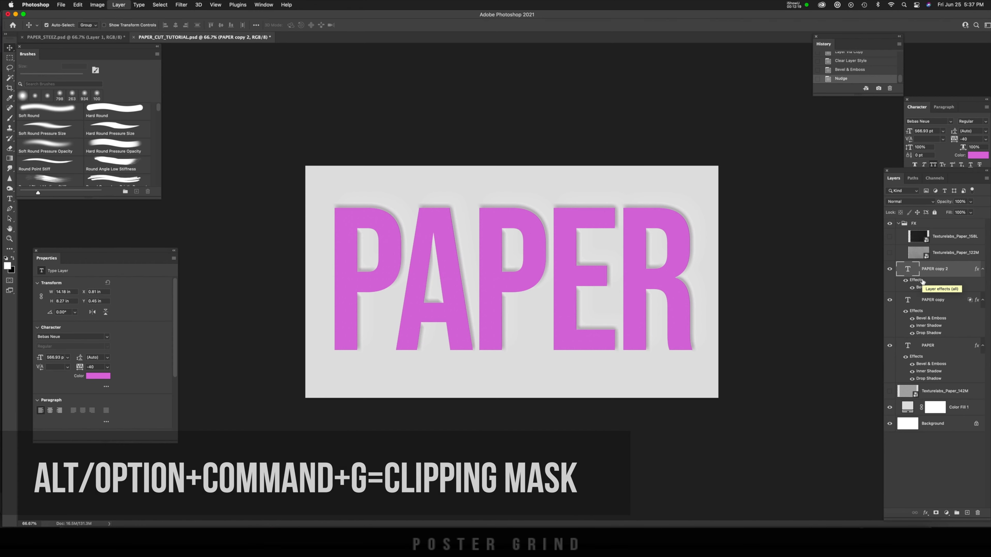
pyautogui.press('alt+super+g')
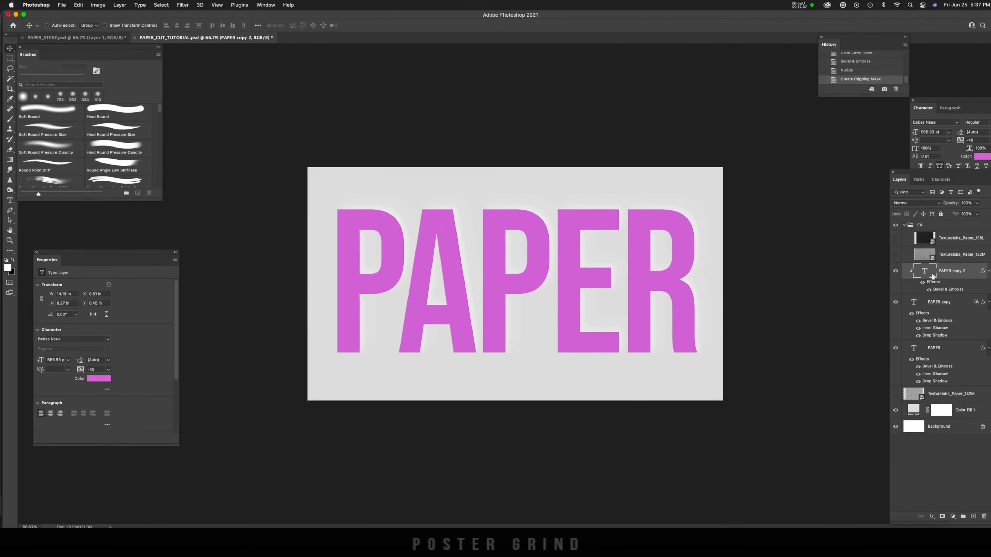
# Step: Convert PAPER copy 2 to a smart object and apply a Gaussian Blur with a 1.0 pixel radius
pyautogui.click(206, 10)
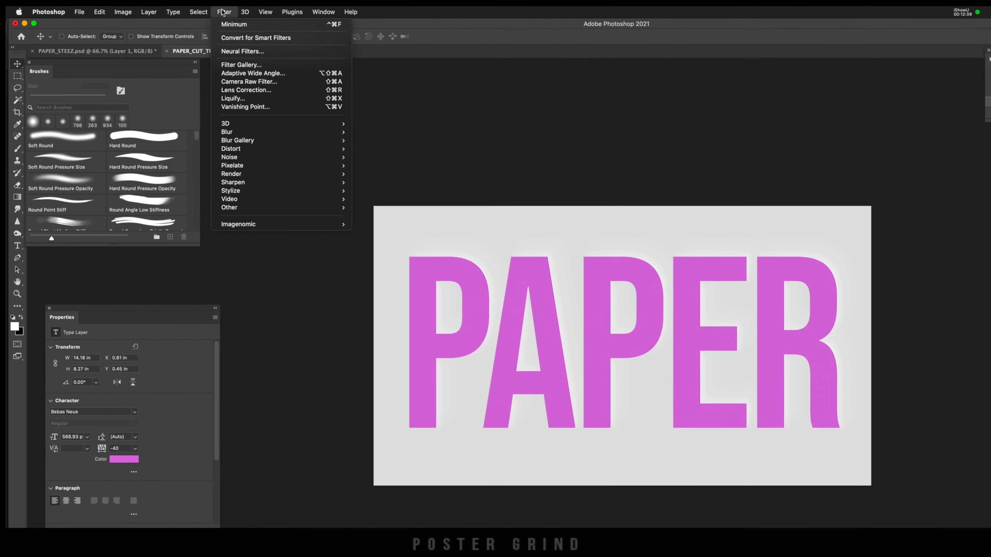
pyautogui.moveTo(223, 126)
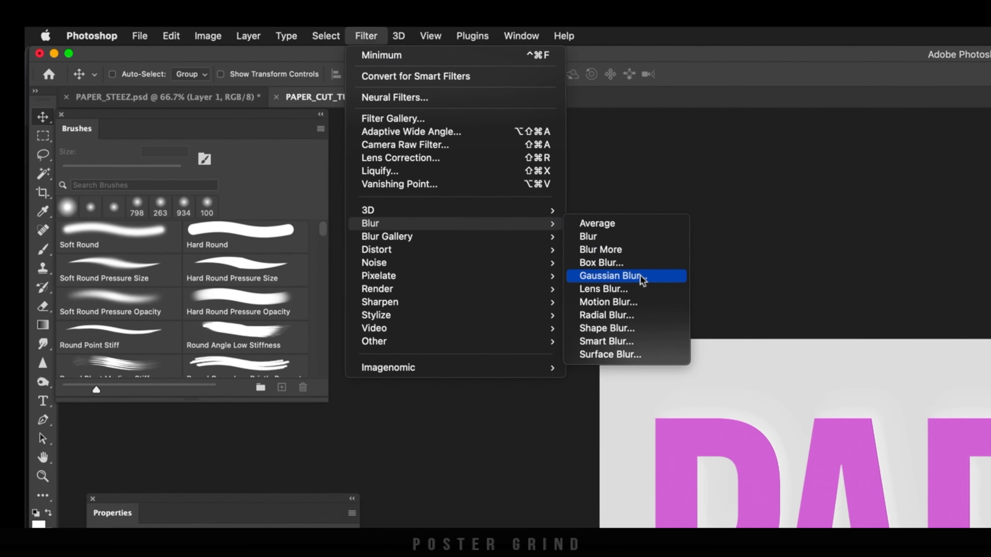
pyautogui.click(642, 278)
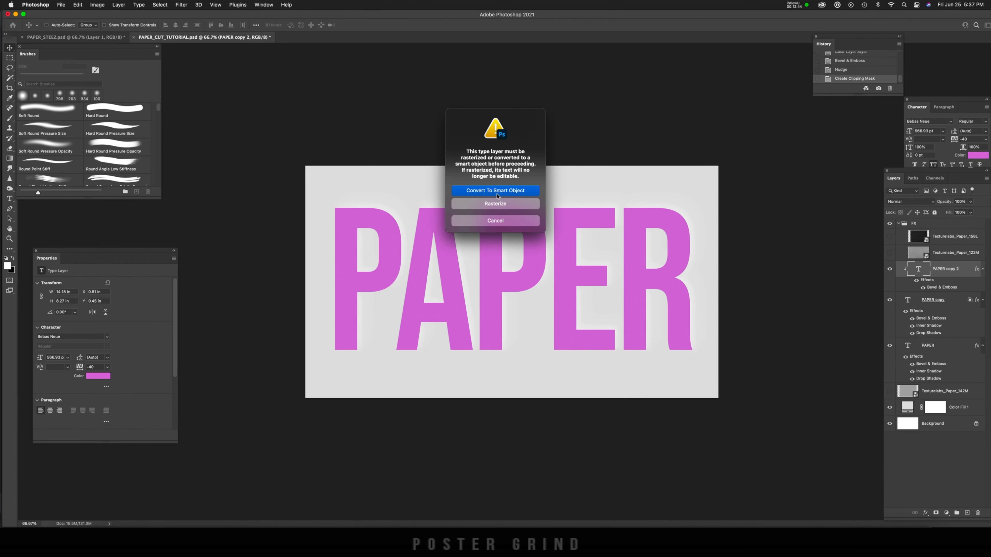
pyautogui.click(496, 192)
pyautogui.moveTo(256, 212); pyautogui.dragTo(228, 211)
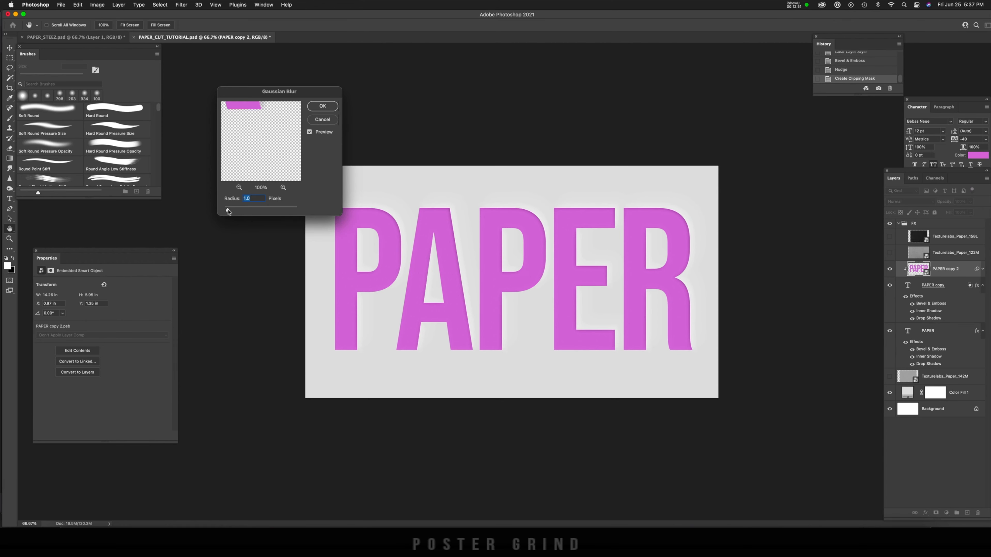
pyautogui.click(328, 107)
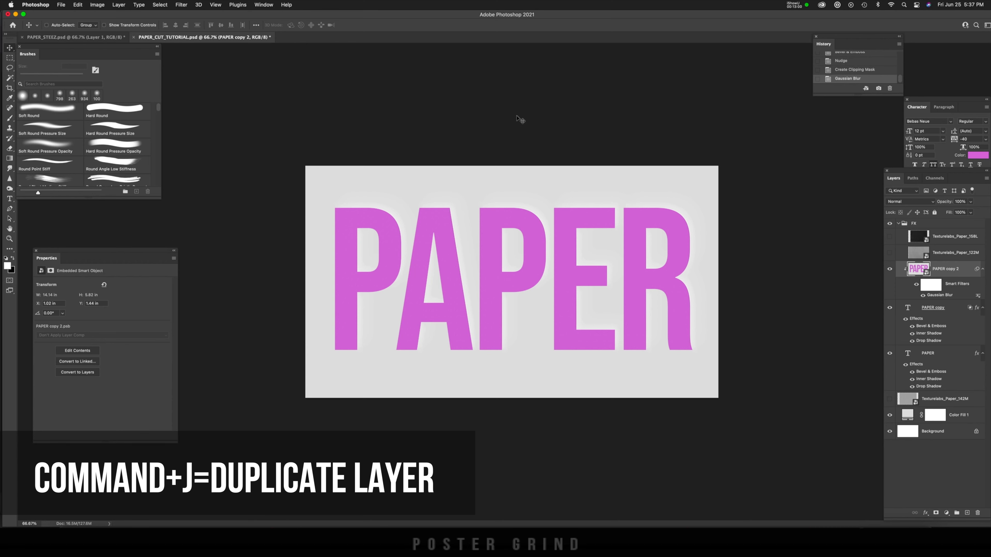
# Step: Duplicate the blurred PAPER copy 2 layer as a clipping mask and set the duplicate's Gaussian Blur radius to 7 pixels
pyautogui.press('super+j')
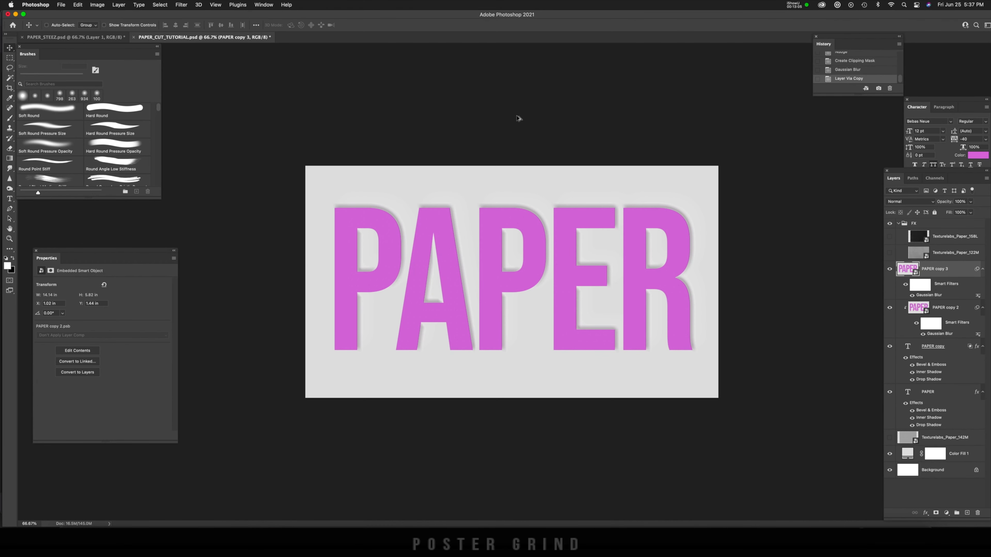
pyautogui.press('alt+super+g')
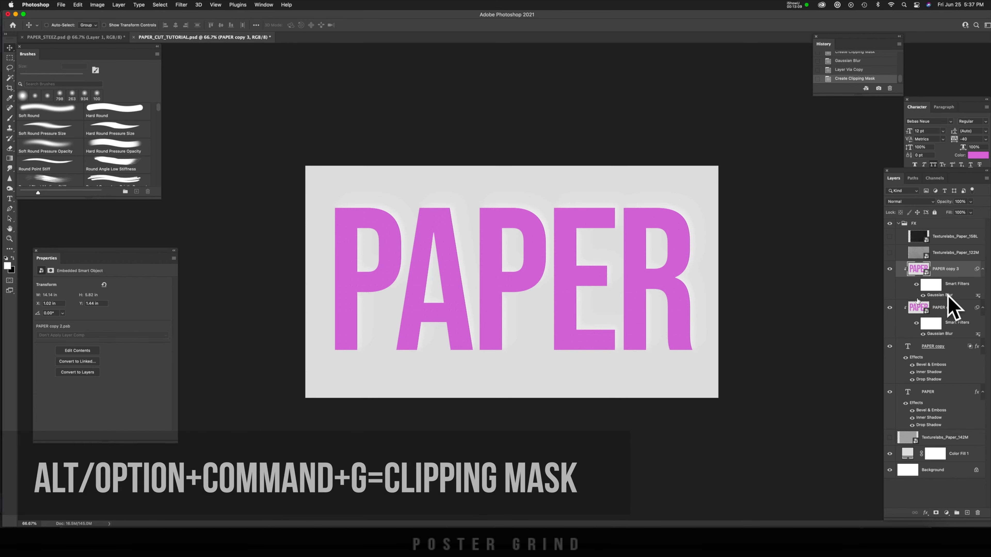
pyautogui.doubleClick(940, 296)
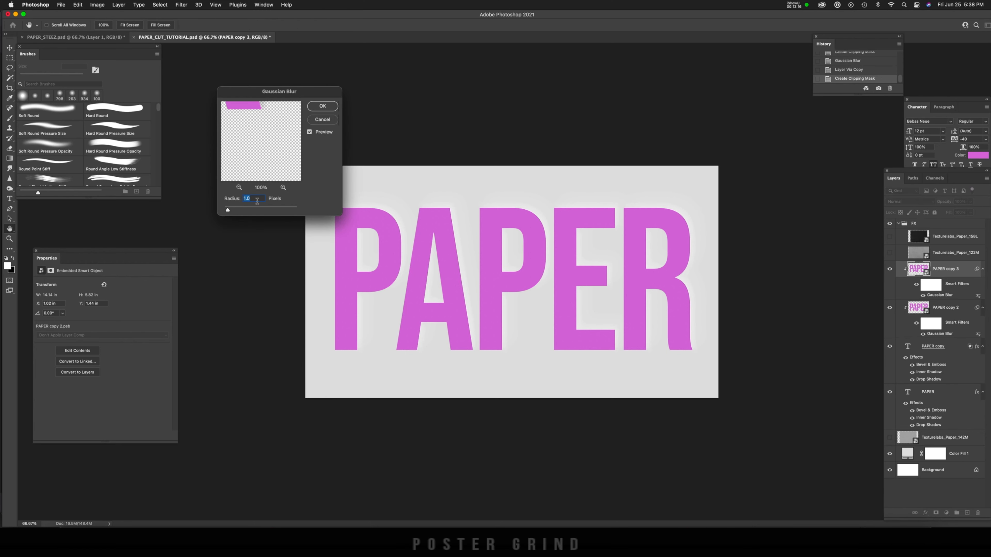
pyautogui.write('5')
pyautogui.click(323, 106)
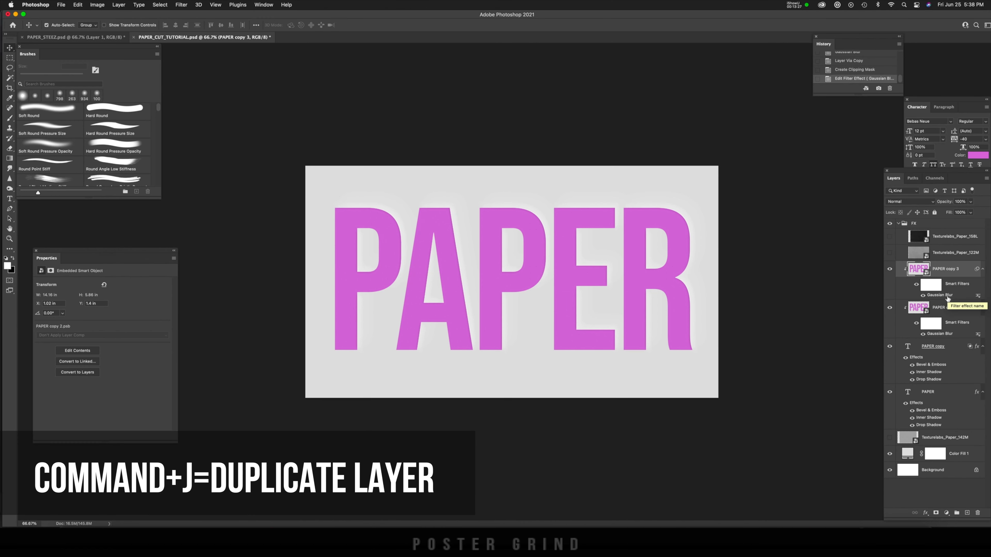
# Step: Duplicate PAPER copy 3 as another clipped layer and set its Gaussian Blur radius to 9 pixels
pyautogui.press('super+j')
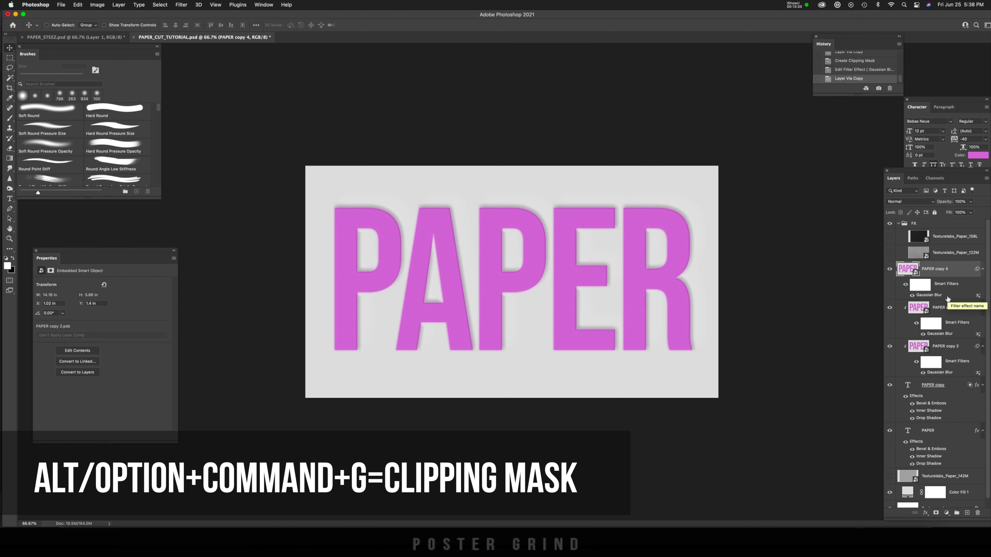
pyautogui.press('alt+super+g')
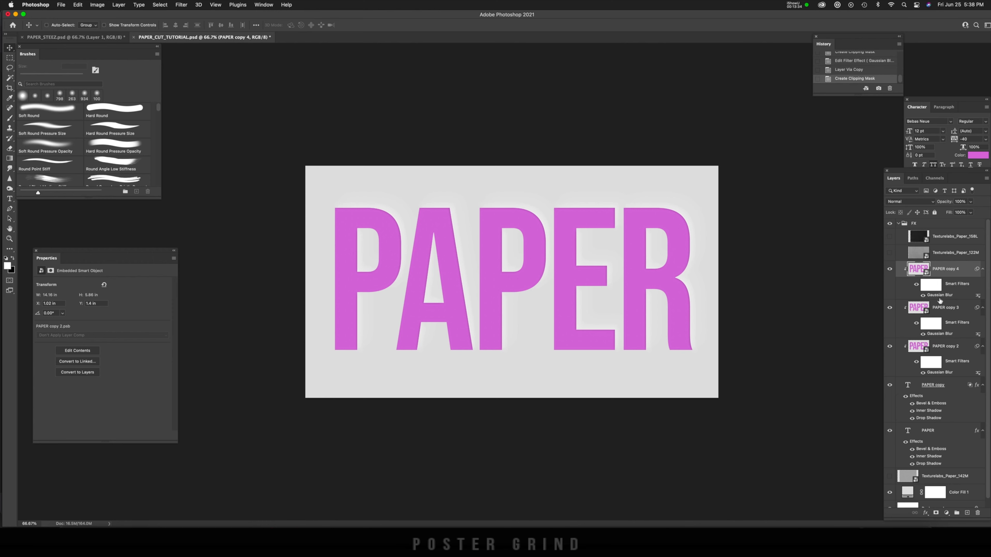
pyautogui.doubleClick(940, 296)
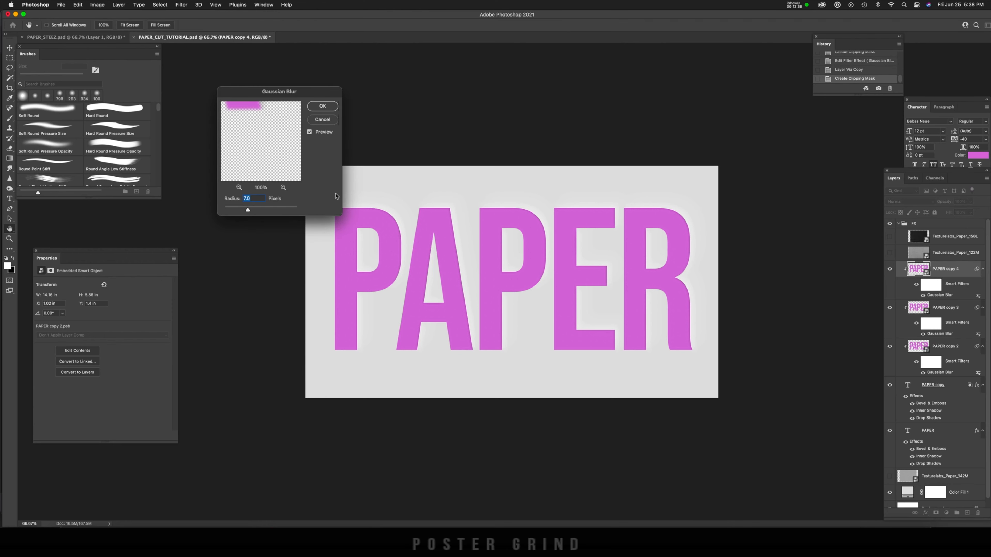
pyautogui.write('8')
pyautogui.click(323, 107)
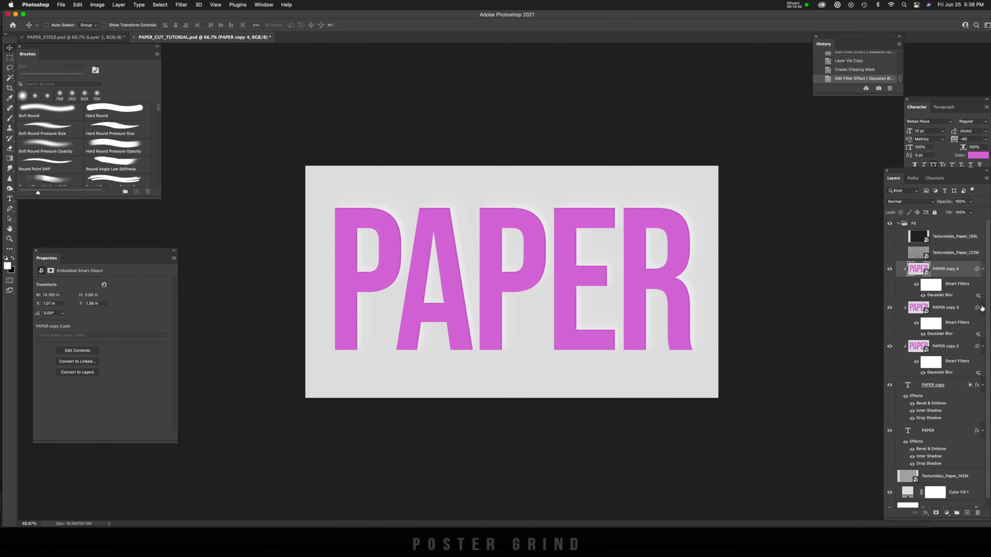
# Step: Duplicate PAPER copy 4, clip the duplicate to the text below and set its Gaussian Blur radius to 11 pixels
pyautogui.press('super+j')
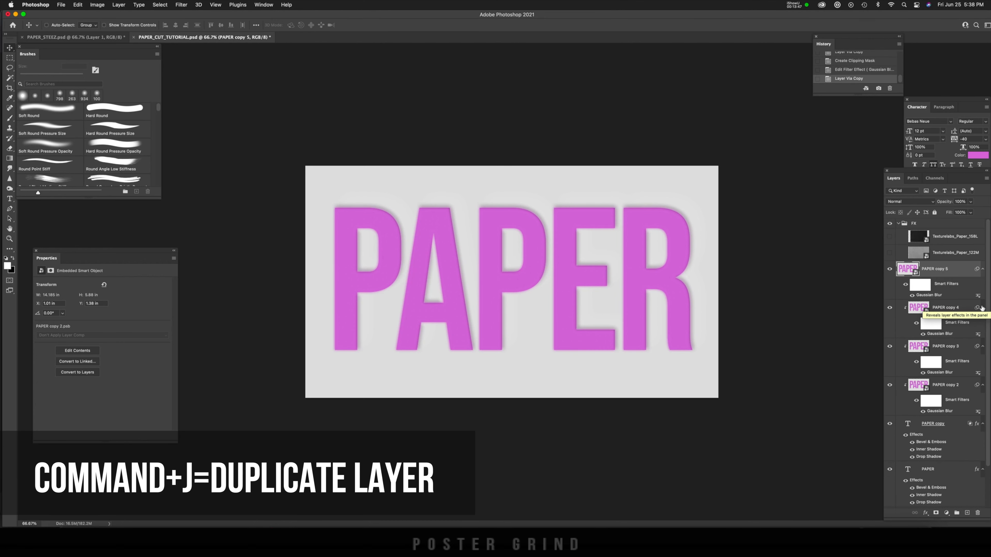
pyautogui.press('super+alt+g')
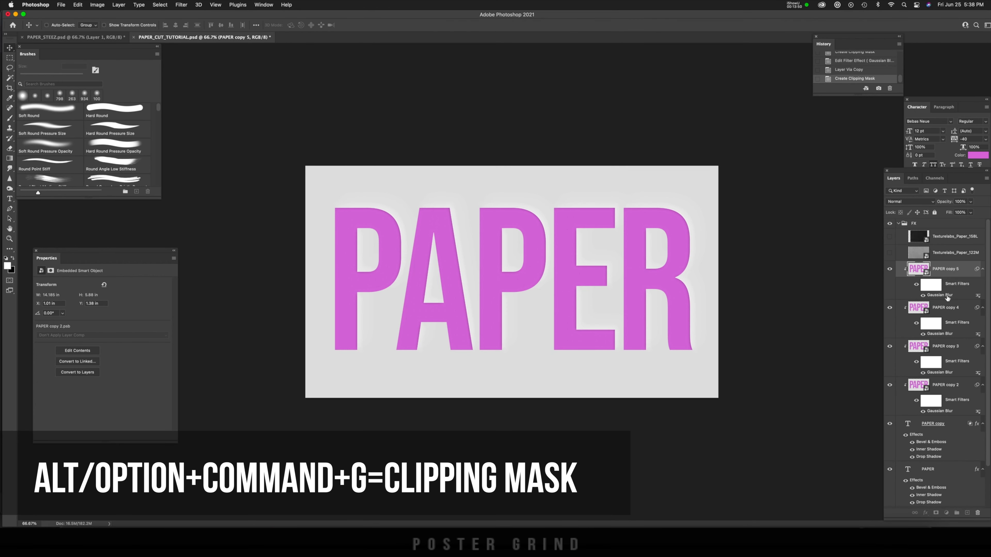
pyautogui.doubleClick(940, 295)
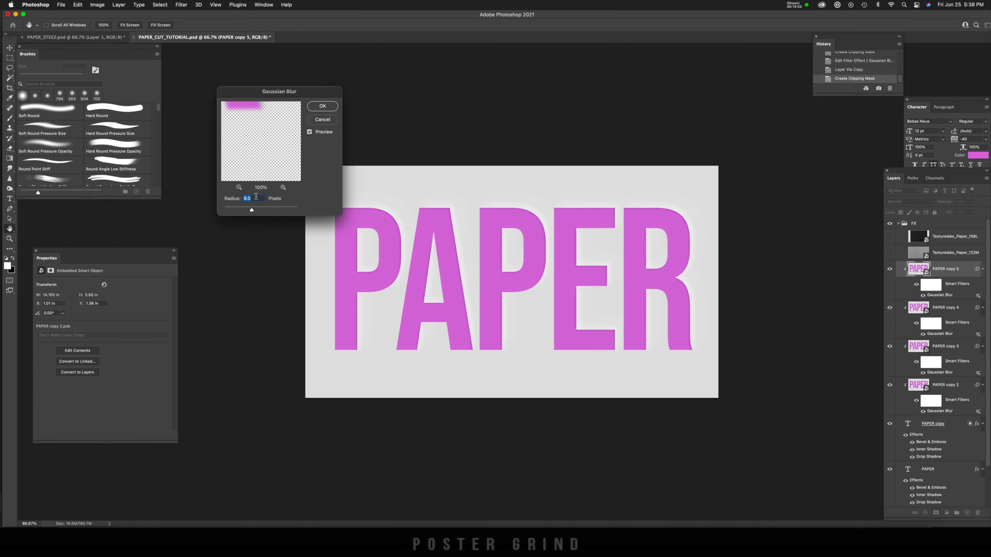
pyautogui.write('12')
pyautogui.click(322, 106)
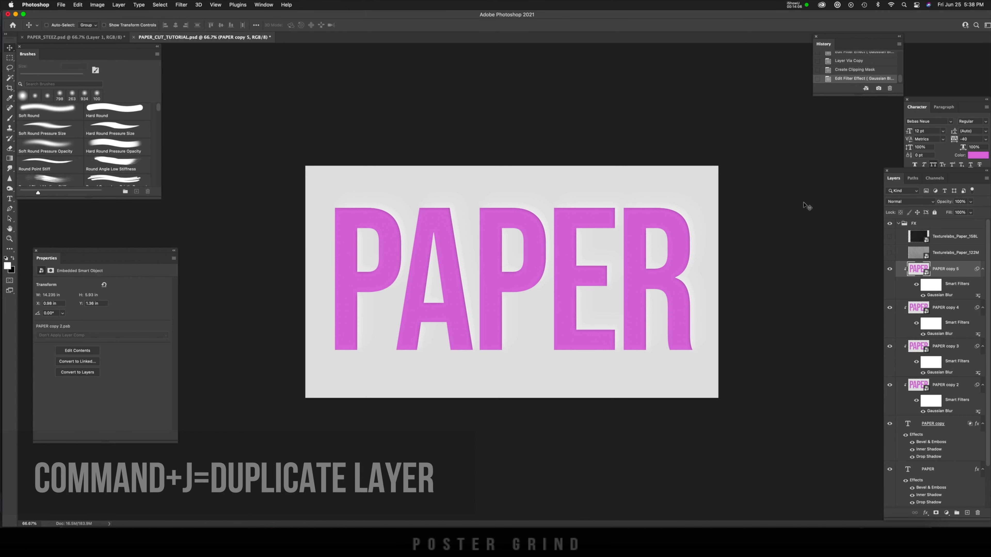
# Step: Duplicate PAPER copy 5, clip the duplicate to the text below and set its Gaussian Blur radius to 20 pixels
pyautogui.press('super+j')
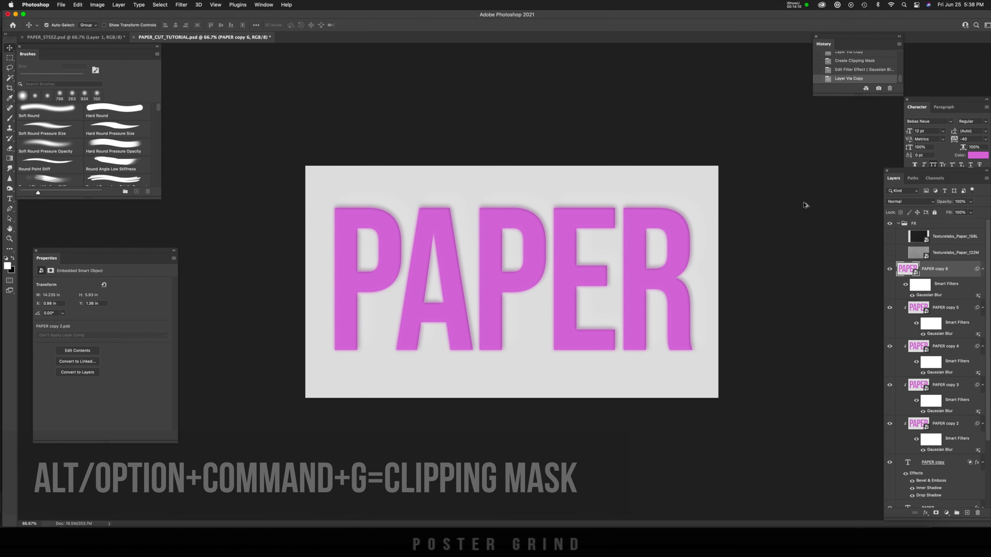
pyautogui.press('alt+super+g')
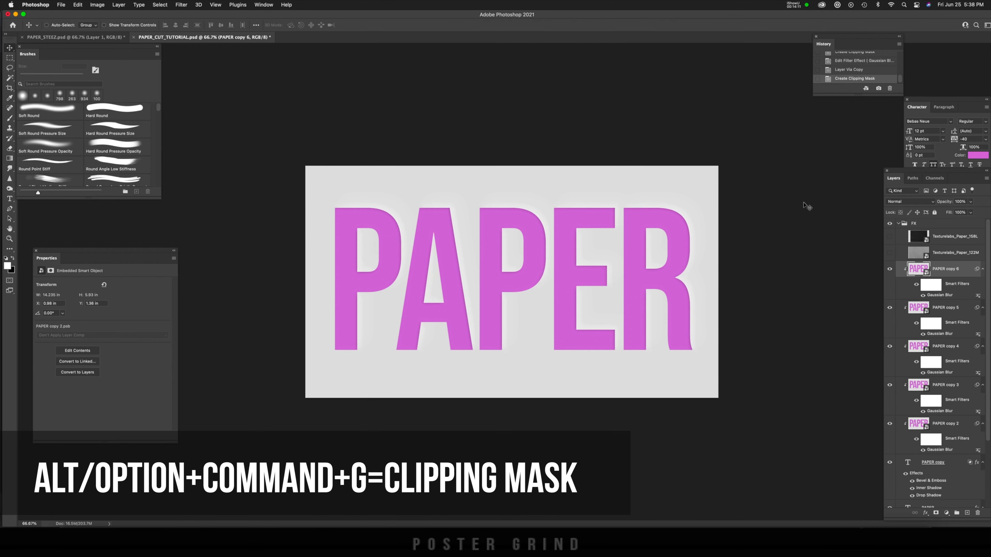
pyautogui.doubleClick(947, 297)
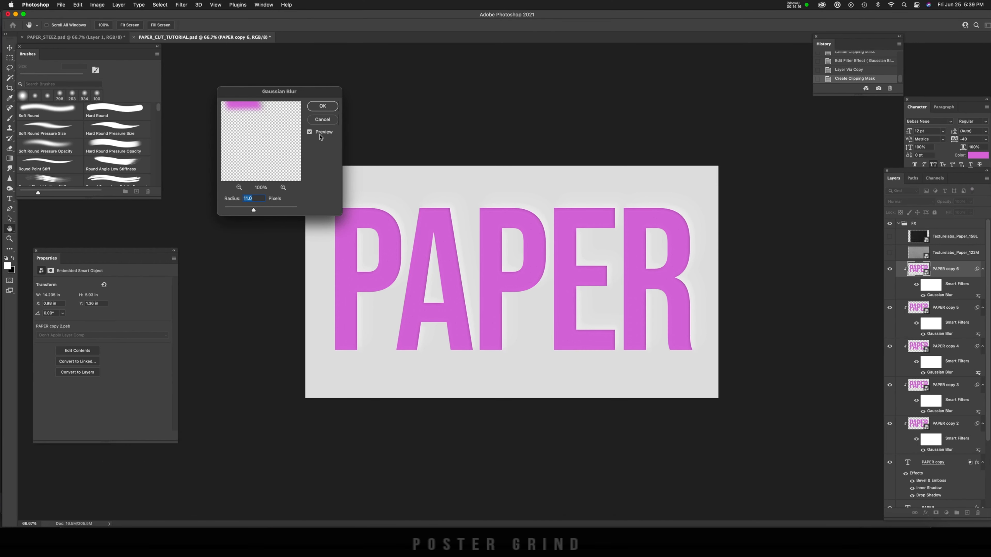
pyautogui.write('20')
pyautogui.click(322, 106)
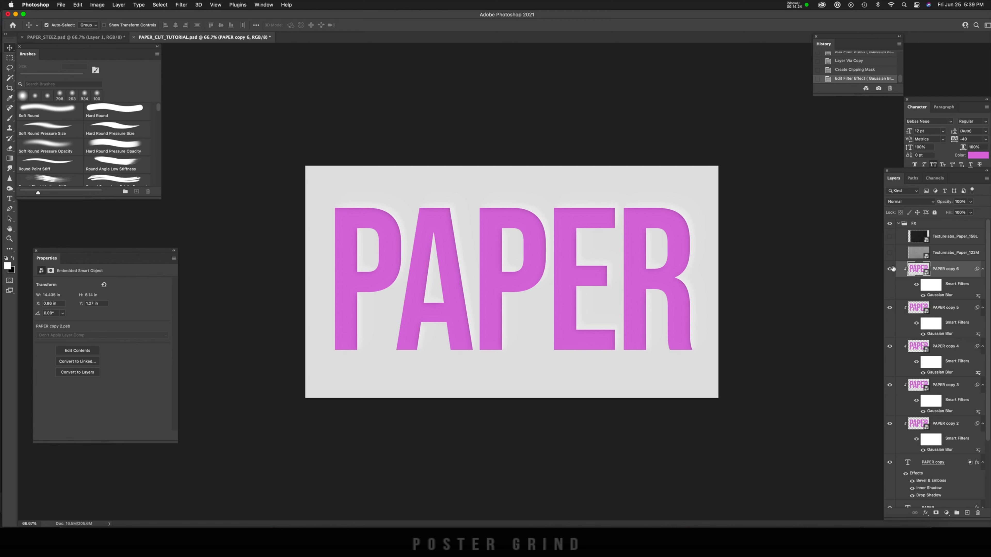
# Step: Duplicate PAPER copy 6, clip the duplicate to the text below and raise its Gaussian Blur radius slightly above 20 pixels
pyautogui.press('super+j')
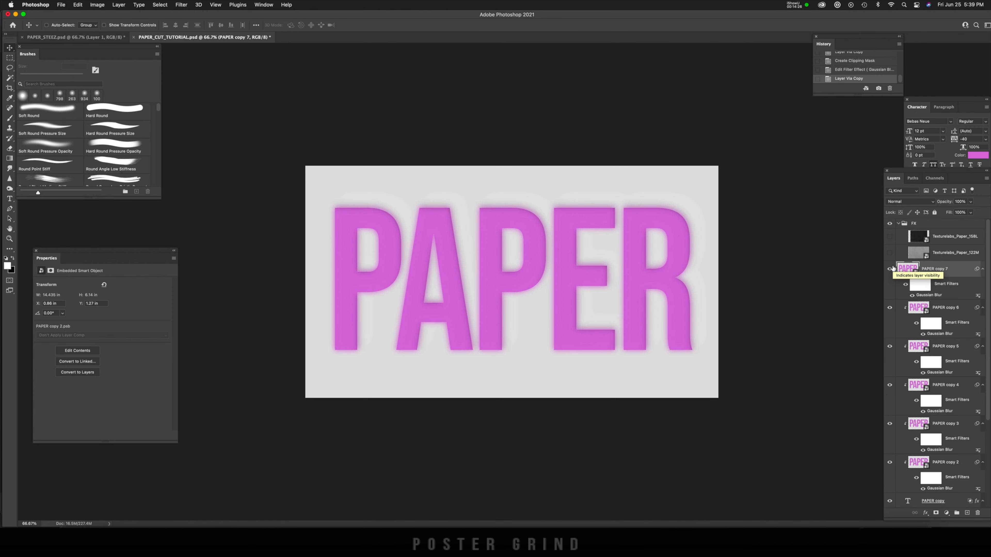
pyautogui.press('alt+super+g')
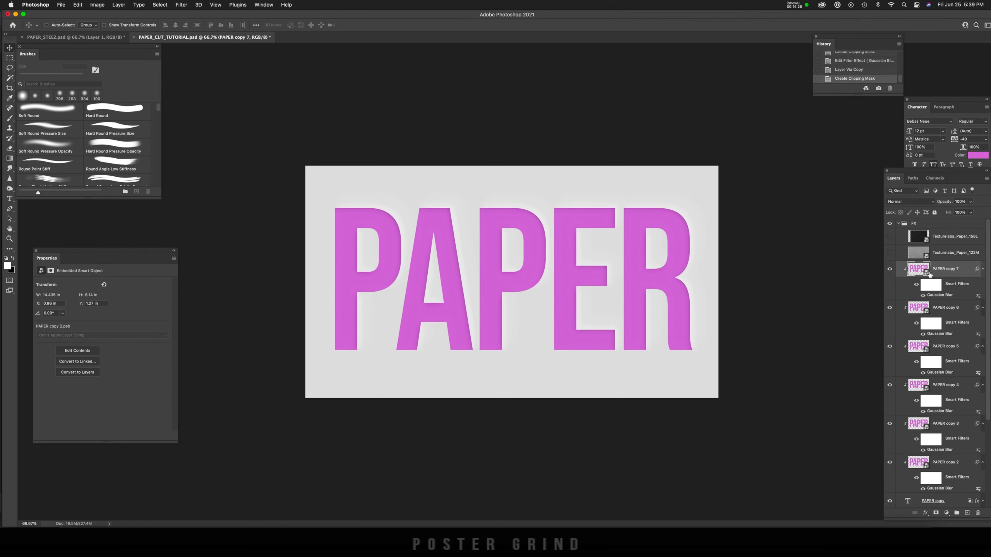
pyautogui.doubleClick(945, 297)
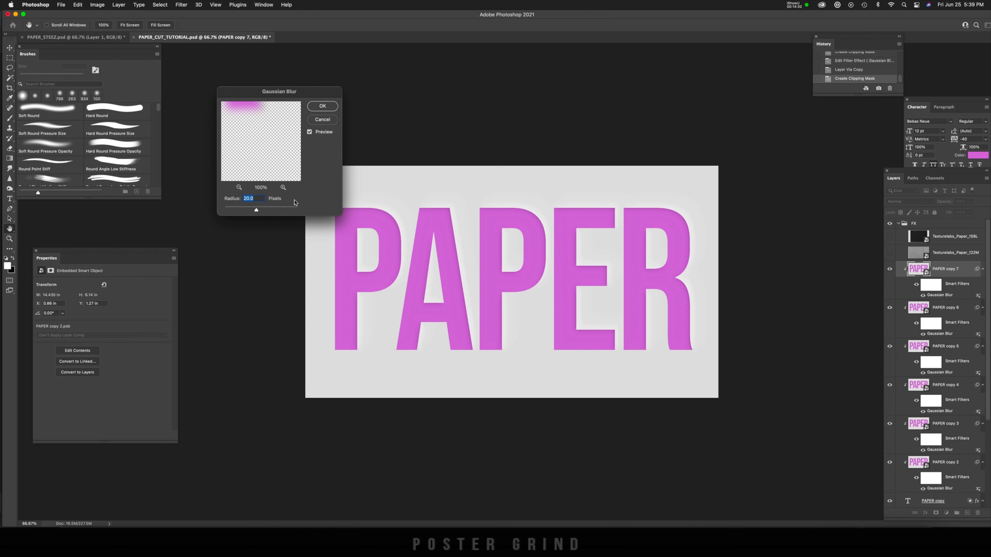
pyautogui.moveTo(256, 210); pyautogui.dragTo(258, 211)
pyautogui.click(328, 106)
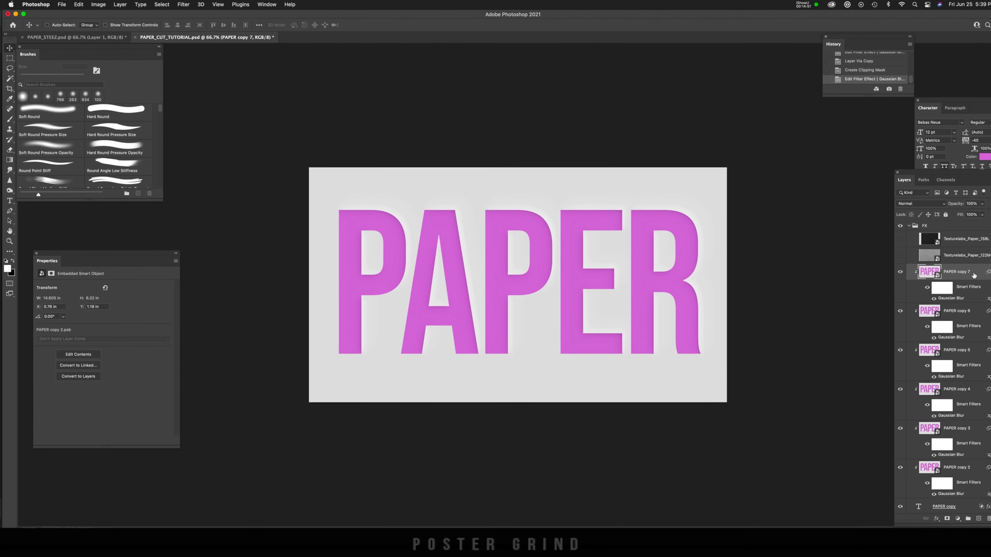
# Step: Add a Satin effect to PAPER copy 7, reset it to default, and set its blend mode to Soft Light with white colour
pyautogui.doubleClick(984, 277)
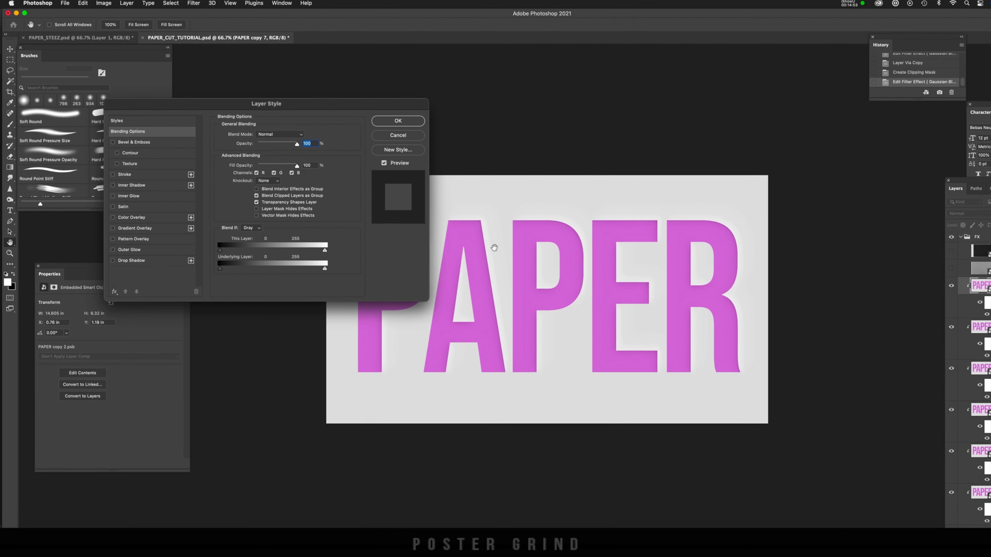
pyautogui.click(114, 210)
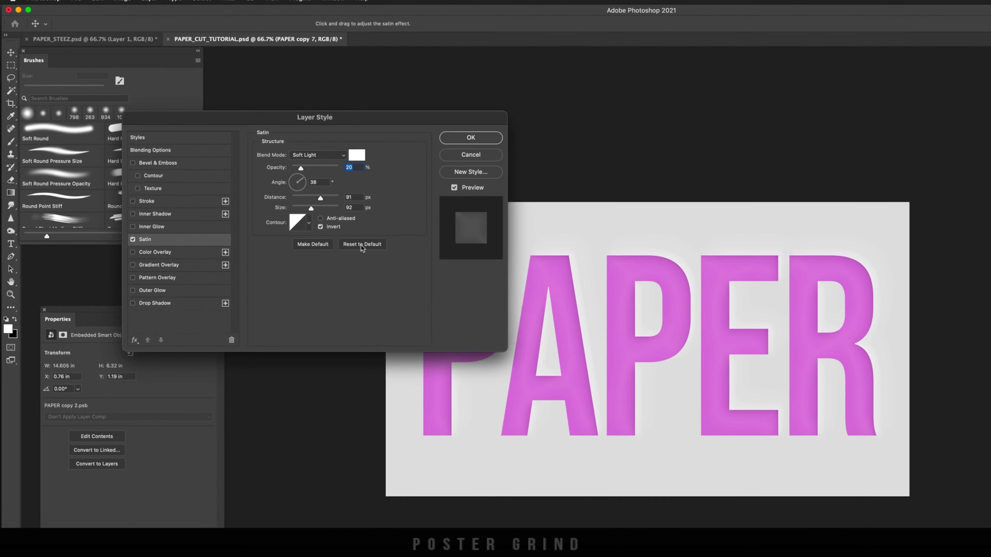
pyautogui.click(340, 231)
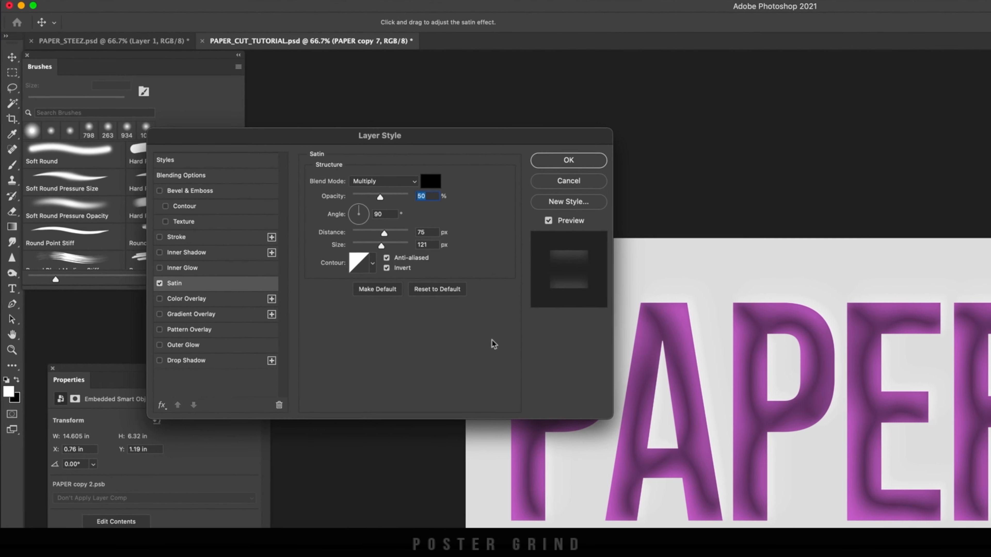
pyautogui.click(387, 183)
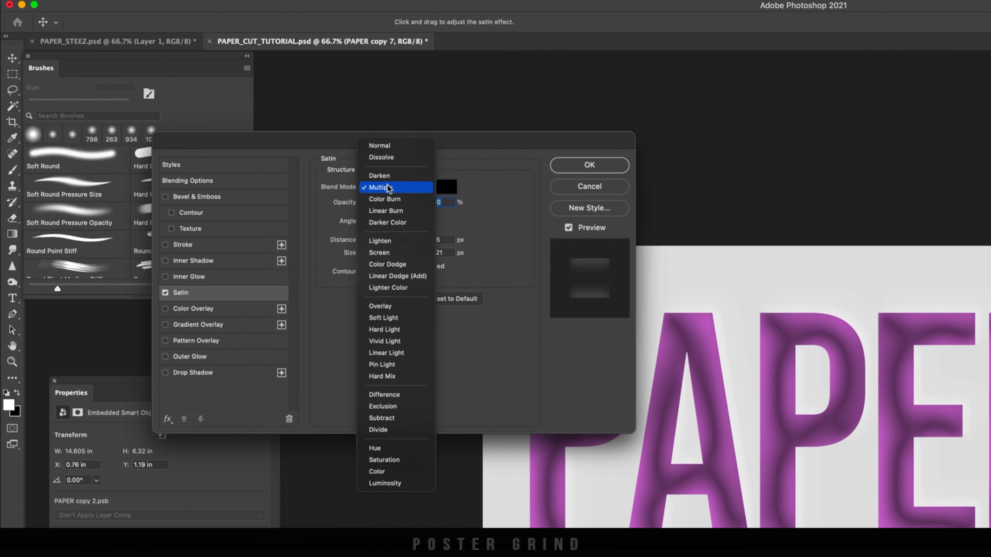
pyautogui.click(390, 346)
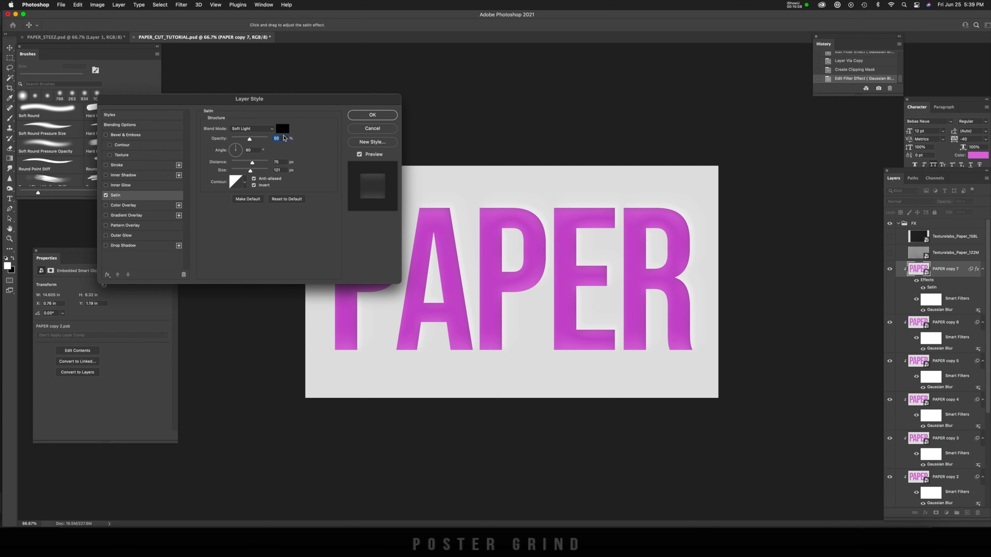
pyautogui.click(282, 128)
pyautogui.click(40, 282)
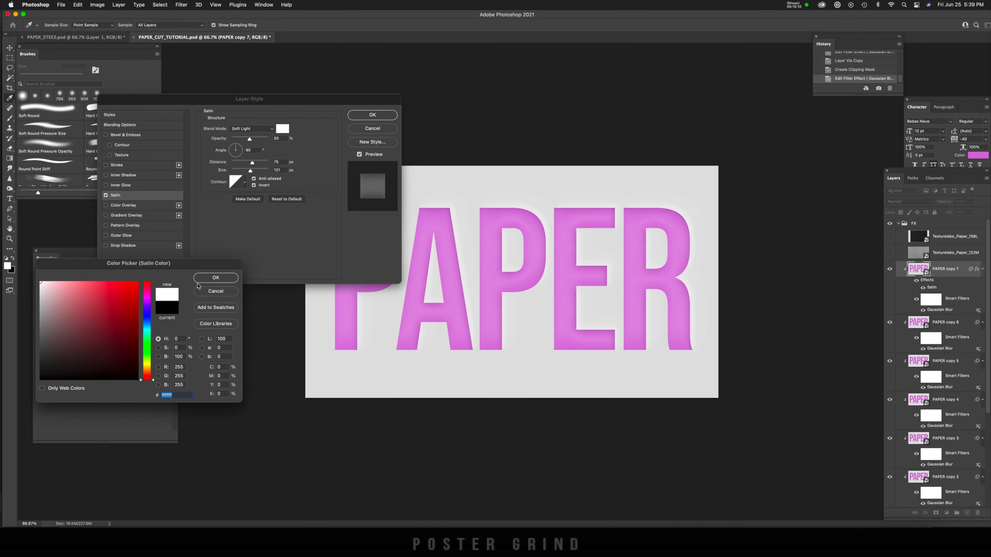
pyautogui.click(215, 278)
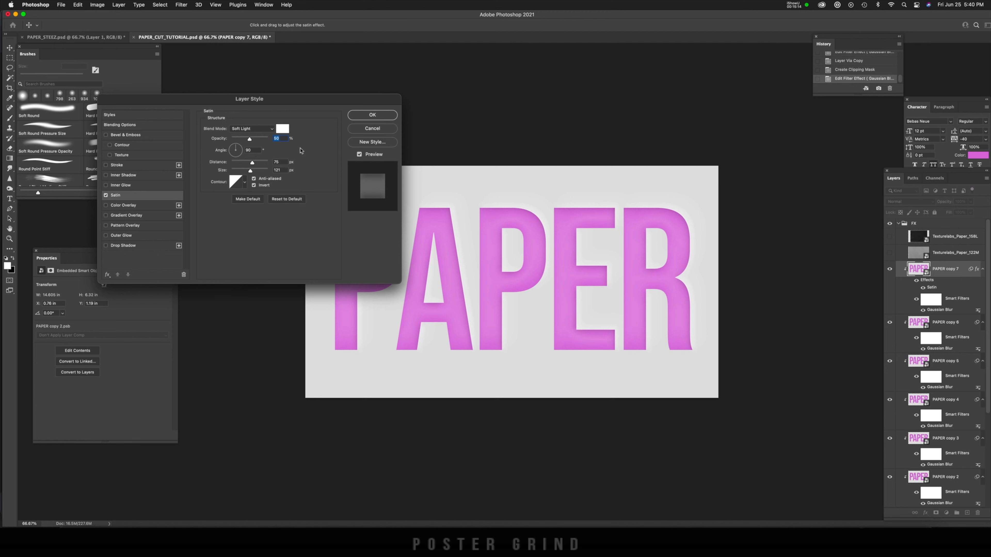
# Step: Set the Satin opacity to 17% and size to about 90 px, tilt its angle diagonally and slightly increase its distance
pyautogui.moveTo(249, 140); pyautogui.dragTo(237, 141)
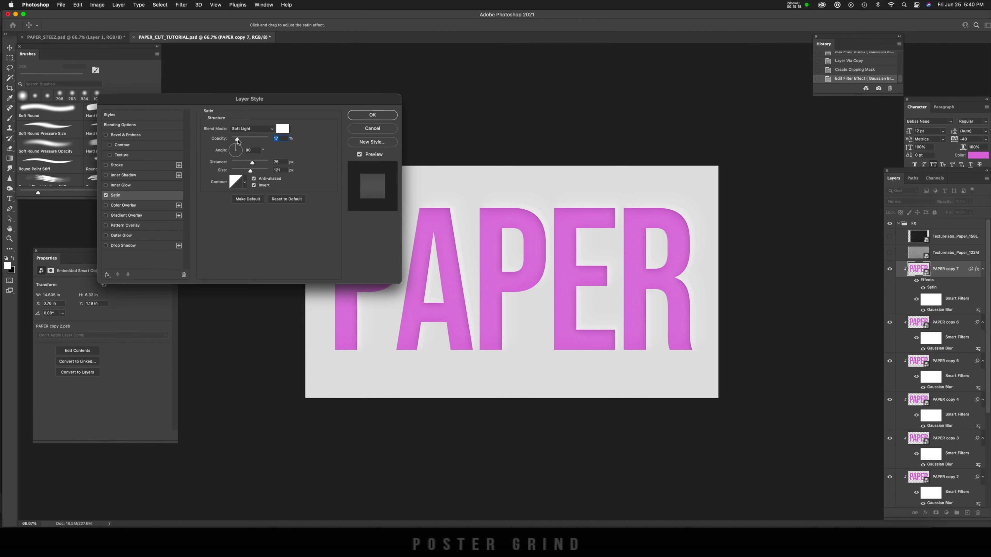
pyautogui.moveTo(236, 149); pyautogui.dragTo(255, 164)
pyautogui.click(255, 163)
pyautogui.moveTo(252, 175); pyautogui.dragTo(247, 178)
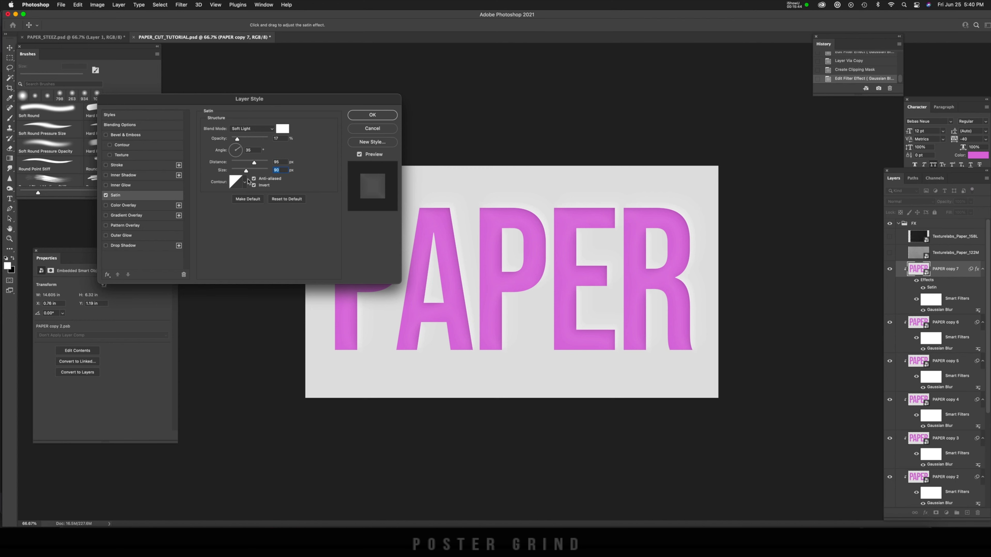
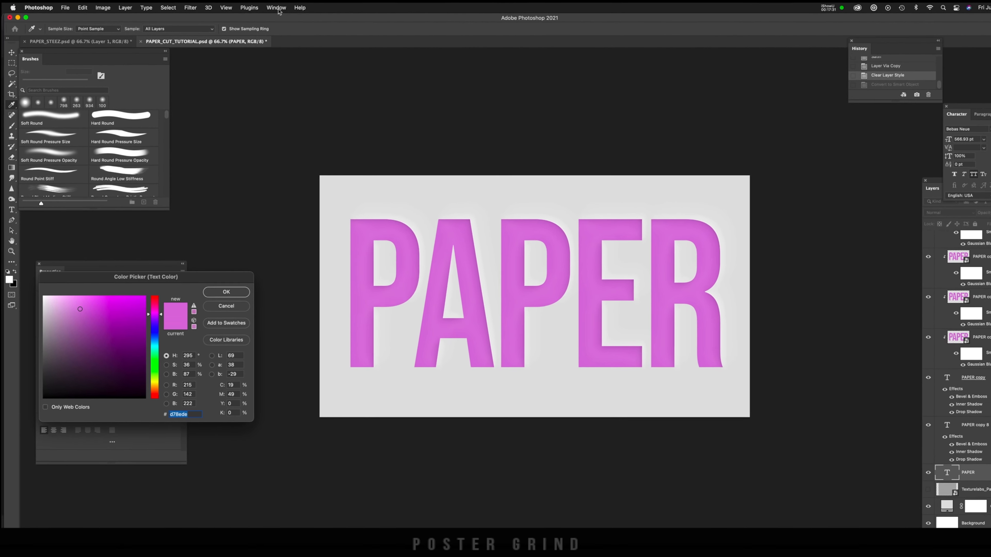
# Step: Change the bottom PAPER text layer's colour to black and convert the layer to a smart object
pyautogui.click(277, 9)
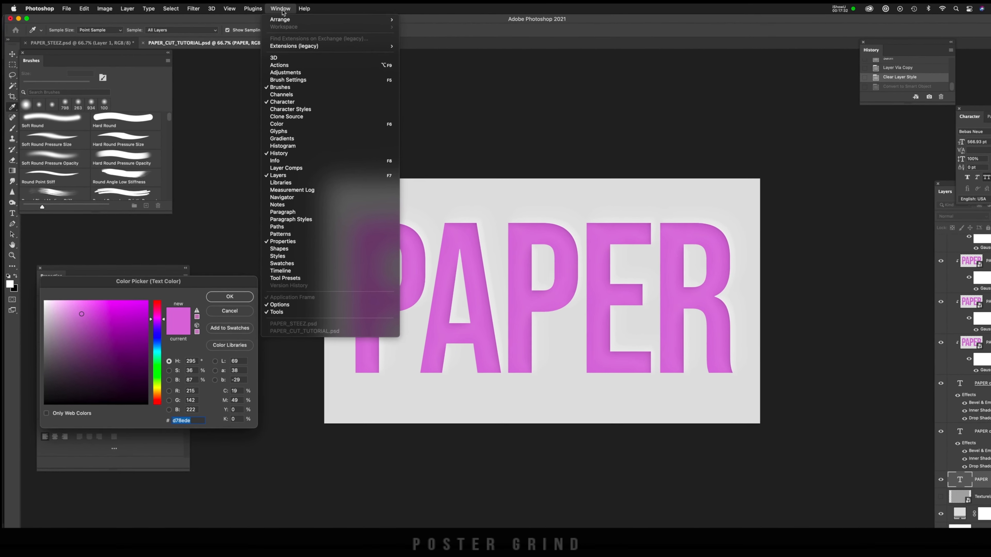
pyautogui.click(293, 12)
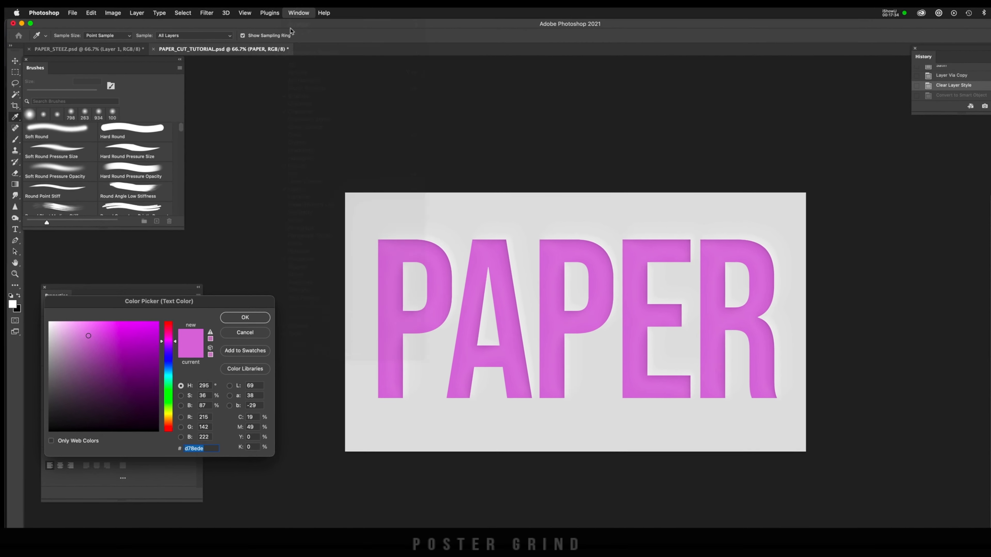
pyautogui.click(156, 422)
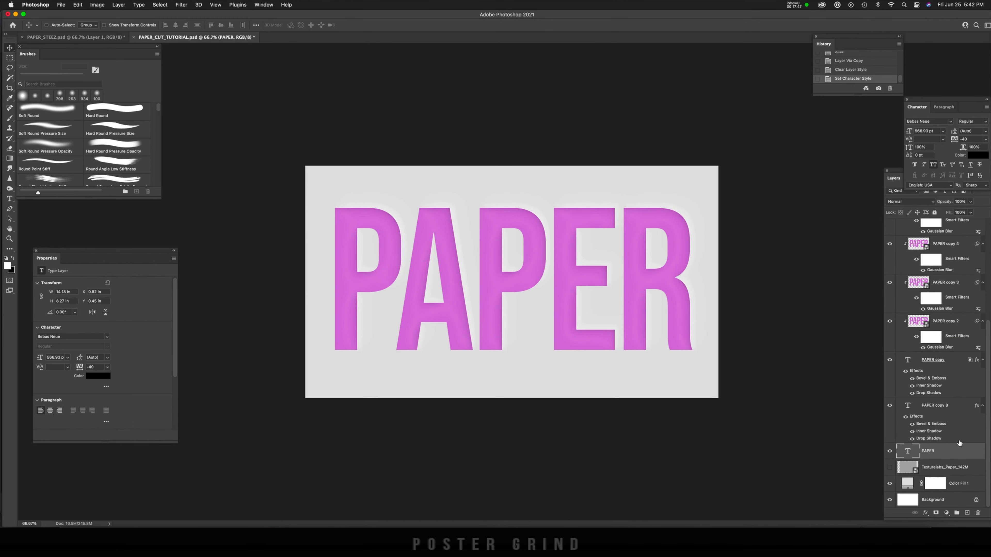
pyautogui.rightClick(946, 456)
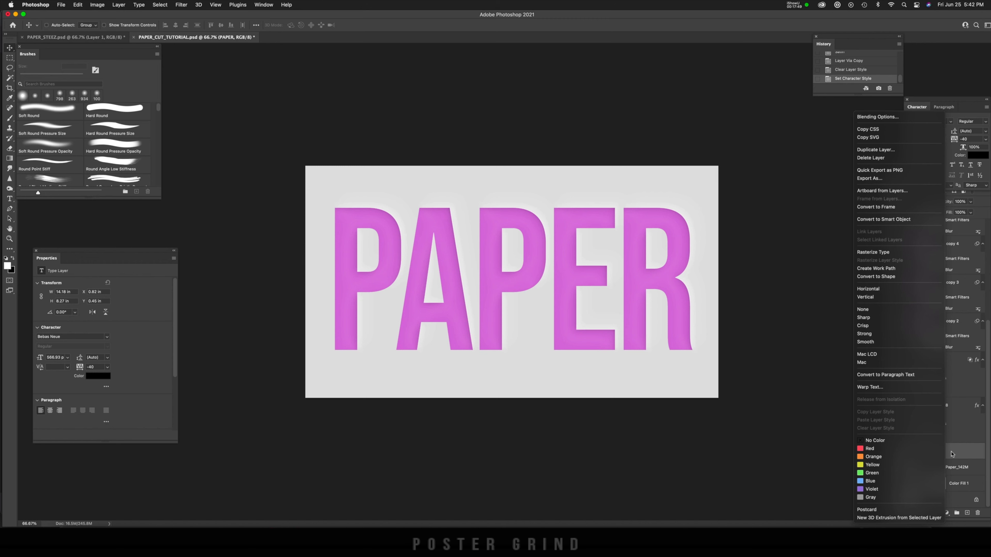
pyautogui.click(883, 219)
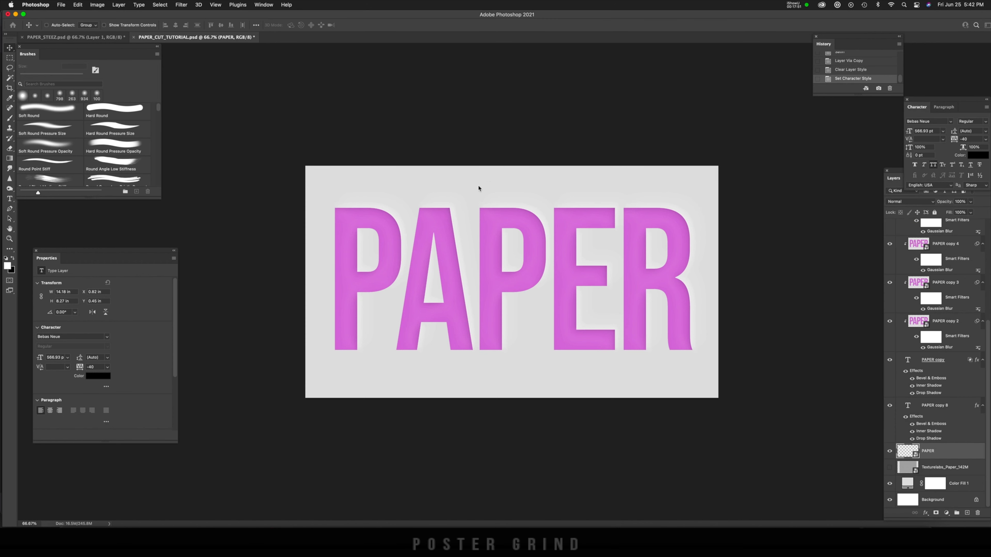
# Step: Apply a Gaussian Blur with a 12-pixel radius to the black PAPER smart object
pyautogui.click(182, 5)
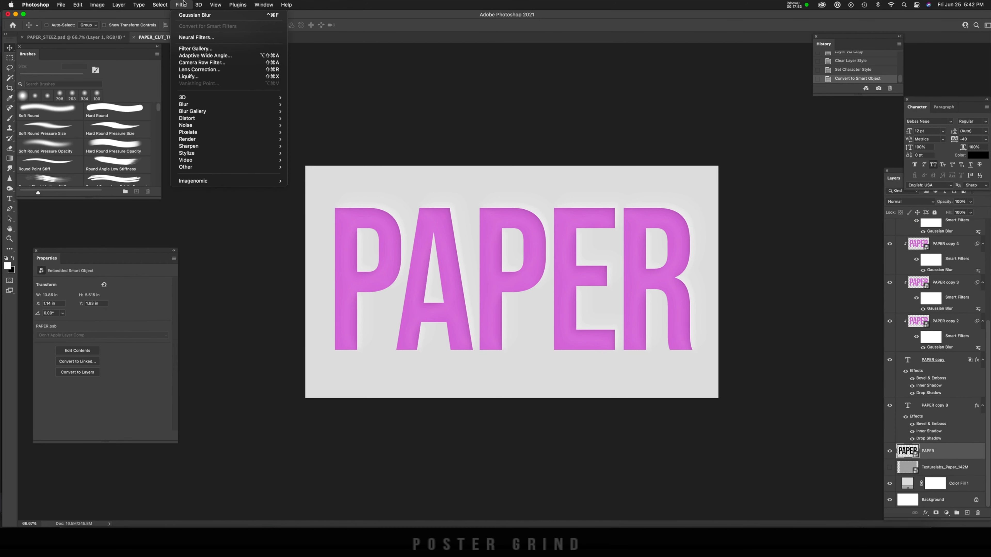
pyautogui.moveTo(230, 105)
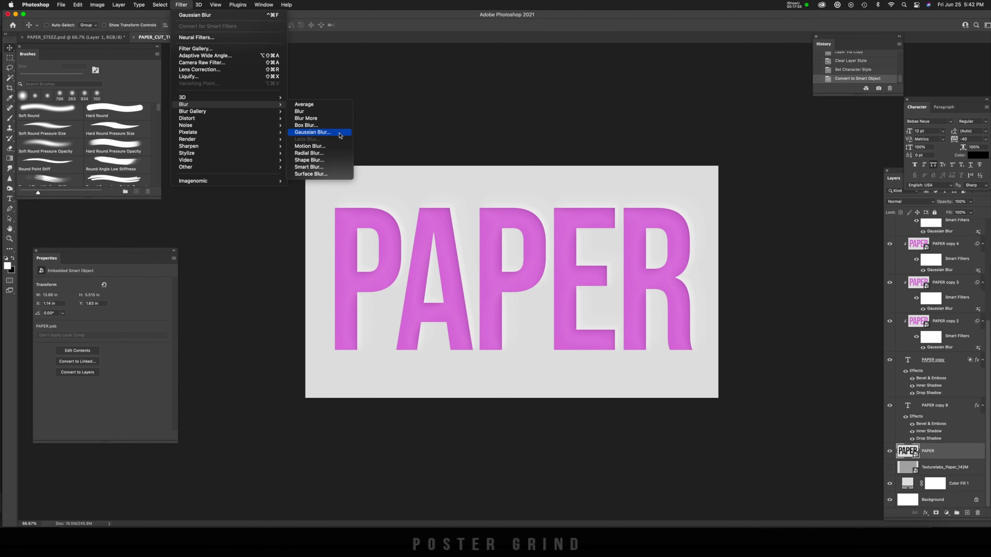
pyautogui.click(312, 133)
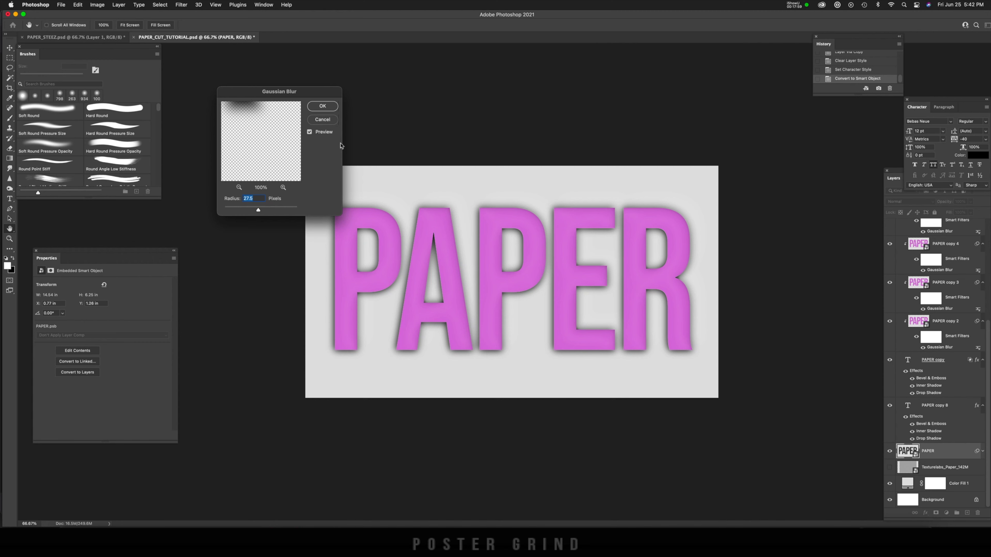
pyautogui.moveTo(258, 209); pyautogui.dragTo(255, 211)
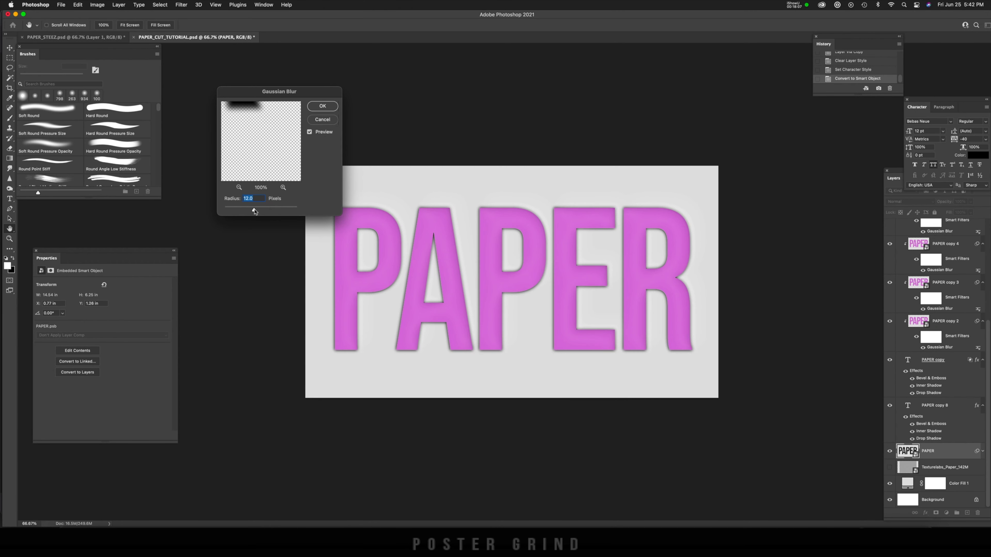
pyautogui.press('Return')
# Step: Lower the blurred black PAPER layer's opacity to 20% and nudge the layer slightly down and to the left
pyautogui.click(971, 202)
pyautogui.moveTo(969, 212); pyautogui.dragTo(943, 213)
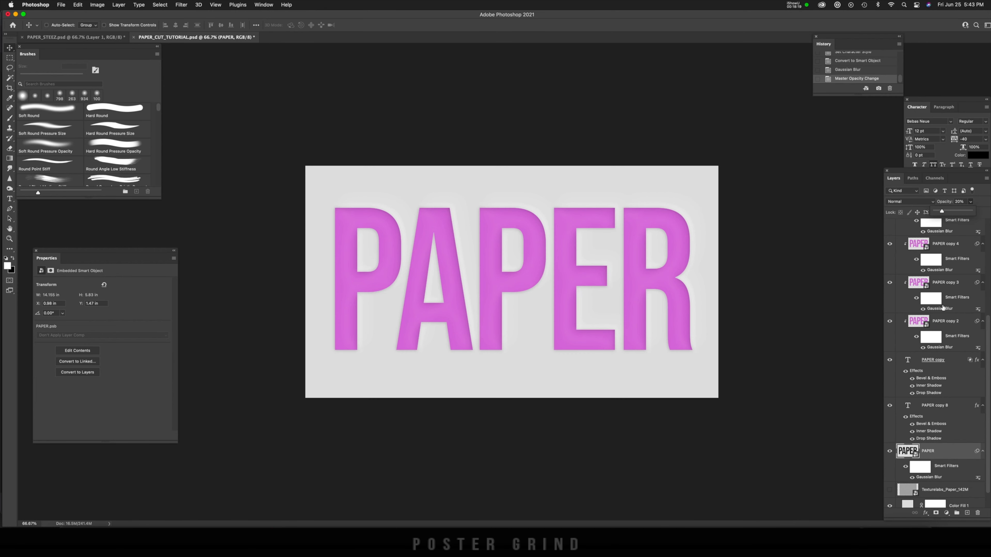
pyautogui.click(833, 433)
pyautogui.press('Down')
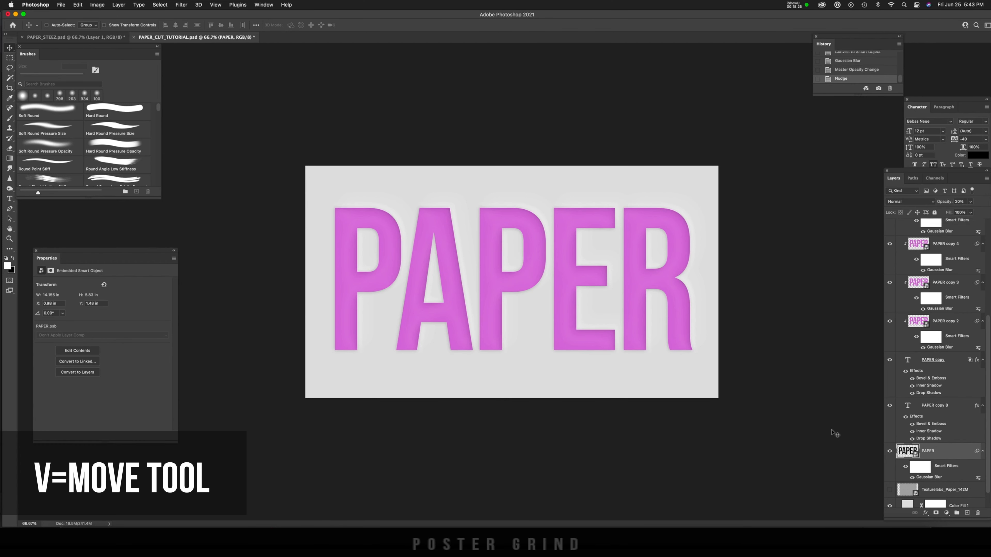
pyautogui.press('Left')
pyautogui.press('Down')
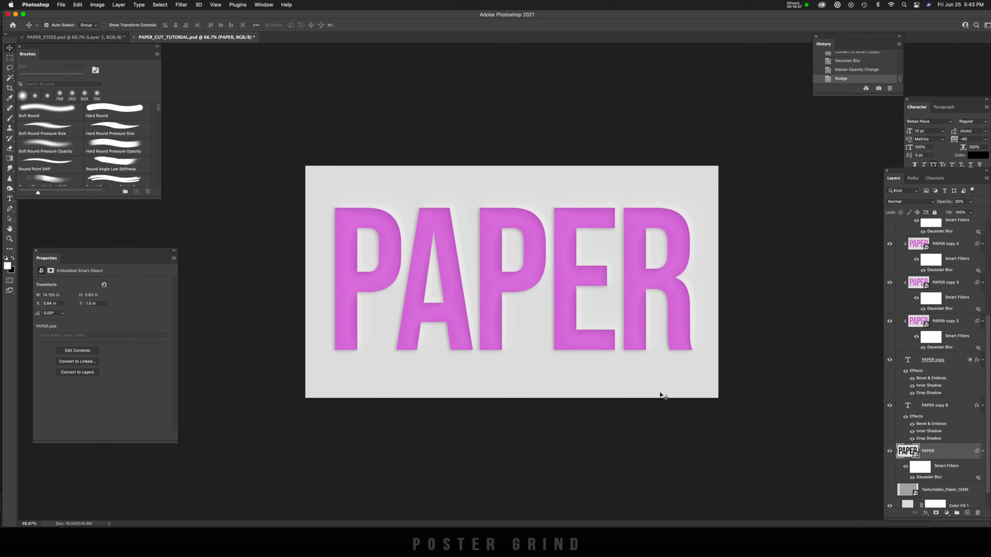
pyautogui.scroll(6, 662, 395)
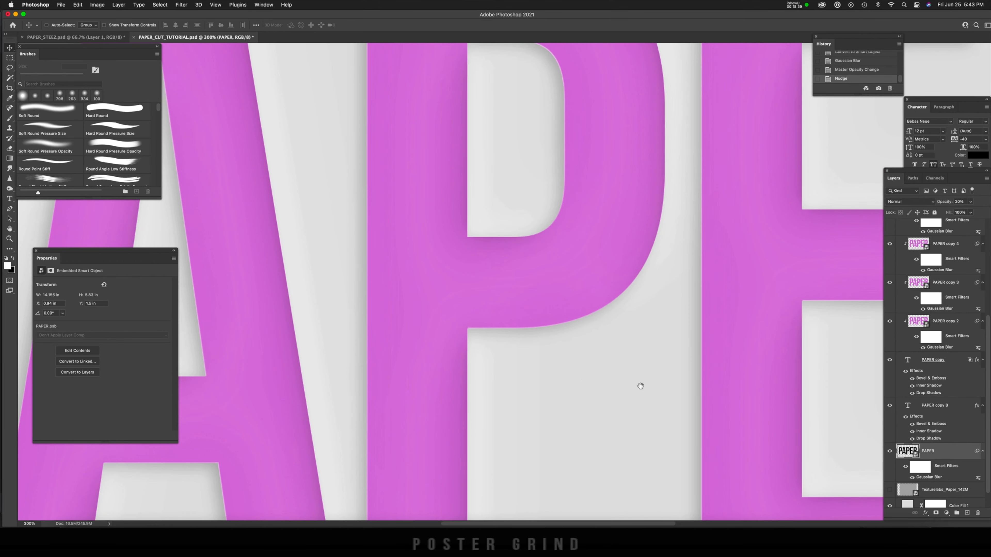
pyautogui.moveTo(640, 387); pyautogui.dragTo(683, 410)
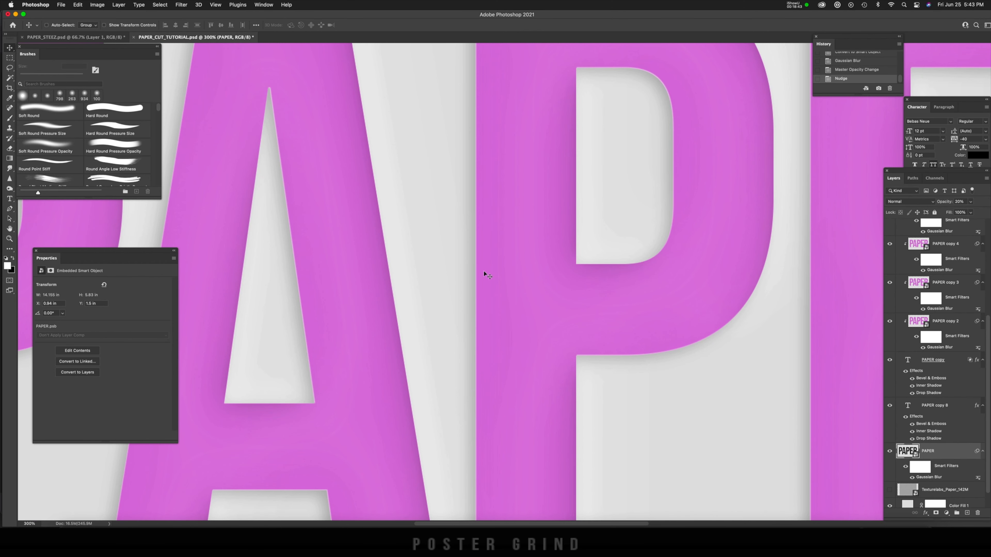
pyautogui.scroll(1, 484, 274)
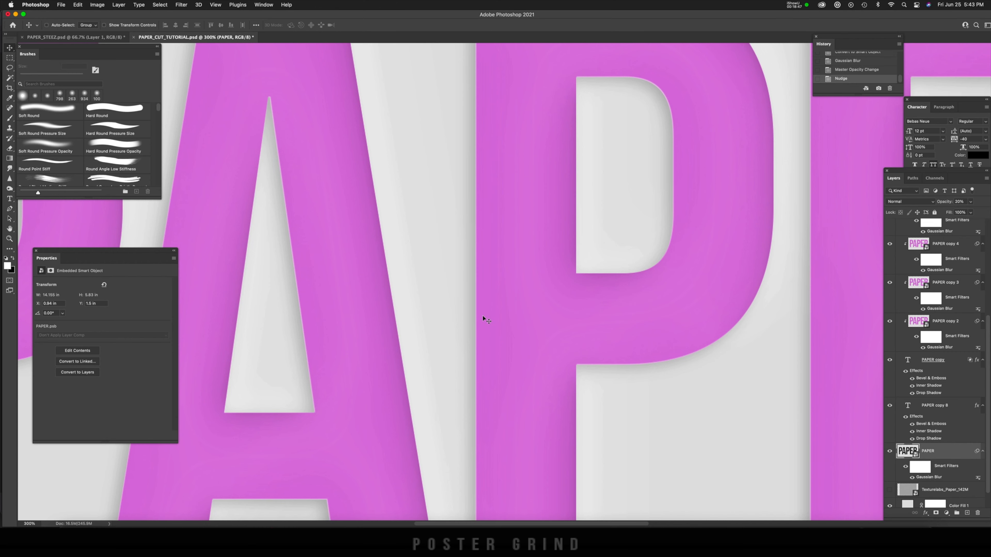
pyautogui.press('super+1')
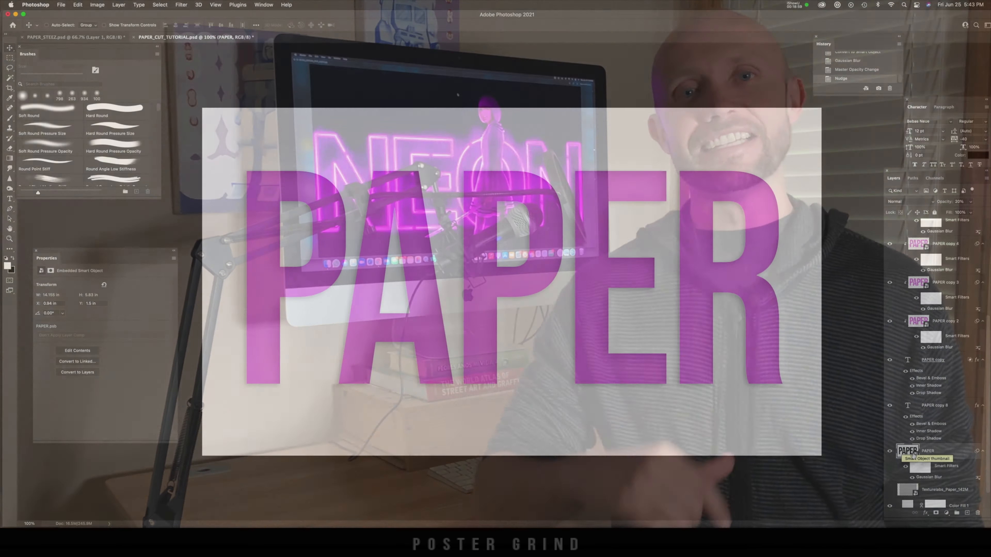
# Step: Show the Texturelabs_Paper_142M layer and scale it up proportionally until it covers the whole canvas
pyautogui.scroll(10, 915, 454)
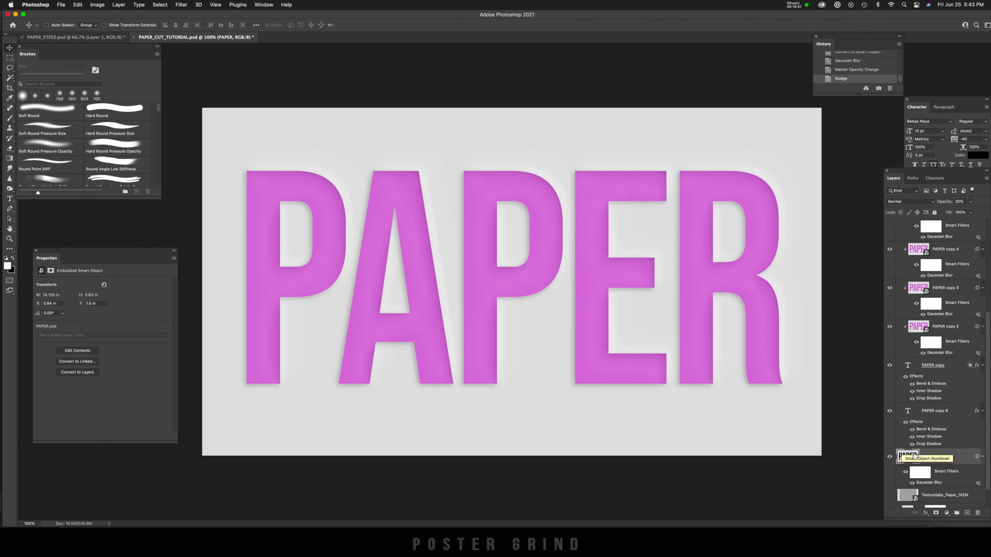
pyautogui.scroll(-5, 917, 446)
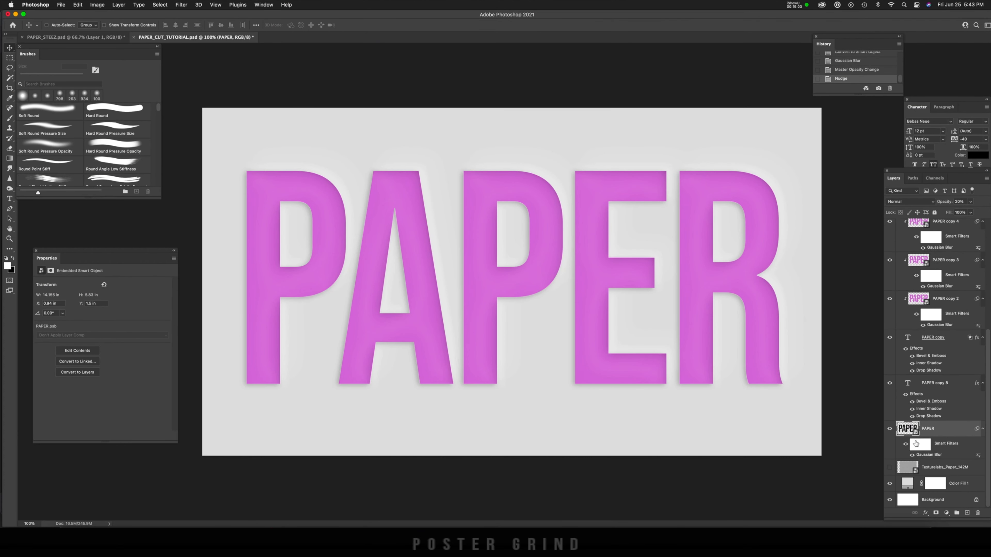
pyautogui.click(906, 468)
pyautogui.click(891, 468)
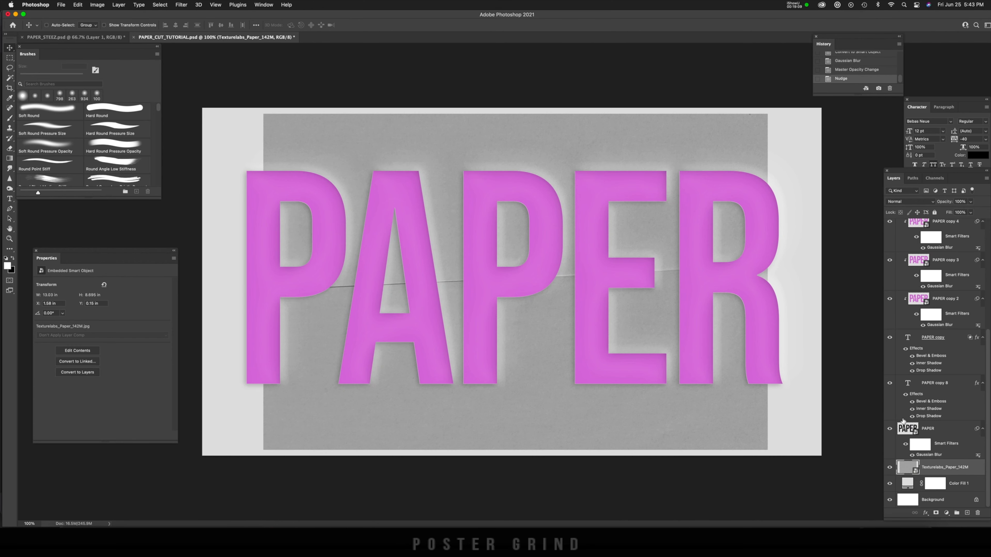
pyautogui.press('super+minus')
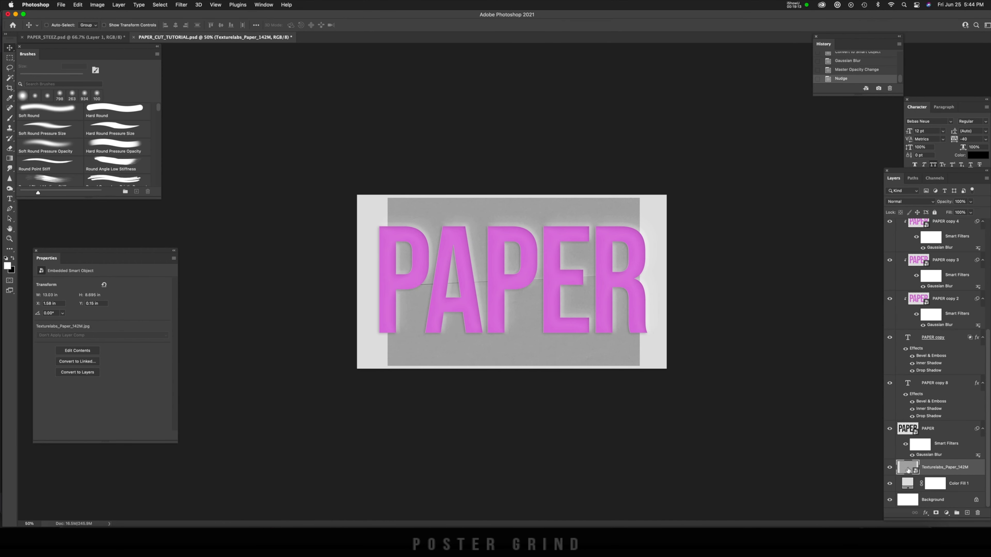
pyautogui.press('super+t')
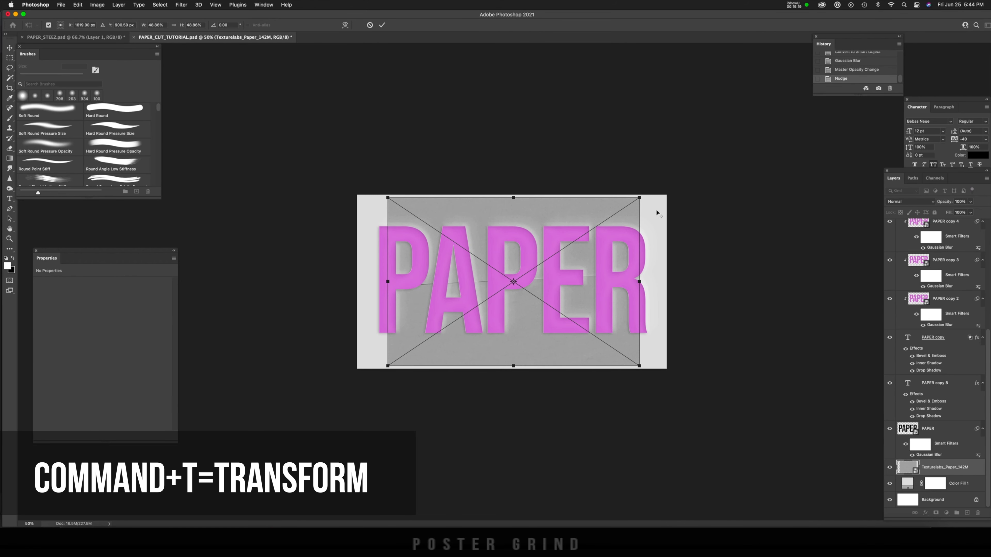
pyautogui.moveTo(640, 198); pyautogui.dragTo(697, 185)
pyautogui.press('Return')
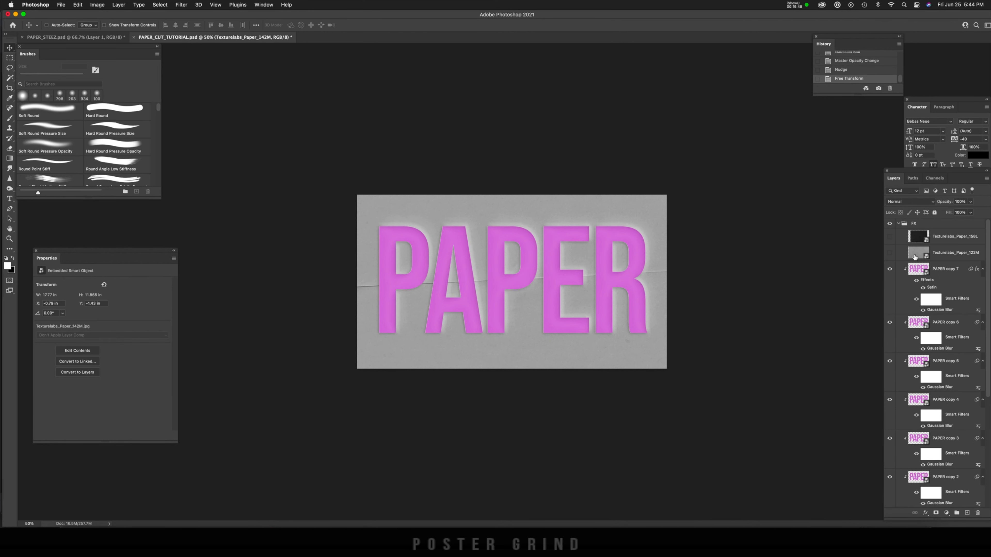
# Step: Show the Texturelabs_Paper_122M layer, move it down and scale it slightly smaller while still covering the PAPER text
pyautogui.click(893, 254)
pyautogui.click(891, 255)
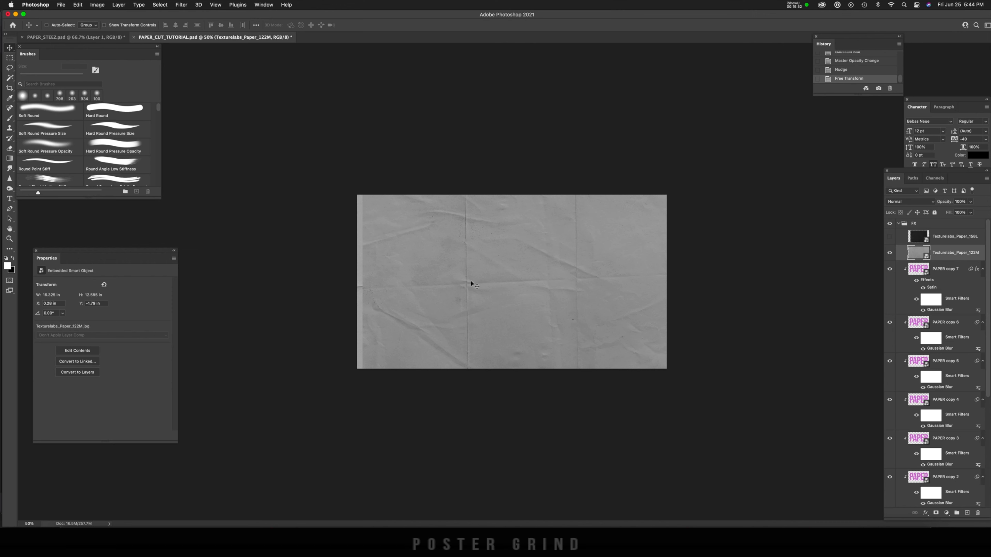
pyautogui.press('super+t')
pyautogui.moveTo(512, 289); pyautogui.dragTo(508, 319)
pyautogui.moveTo(674, 159); pyautogui.dragTo(695, 208)
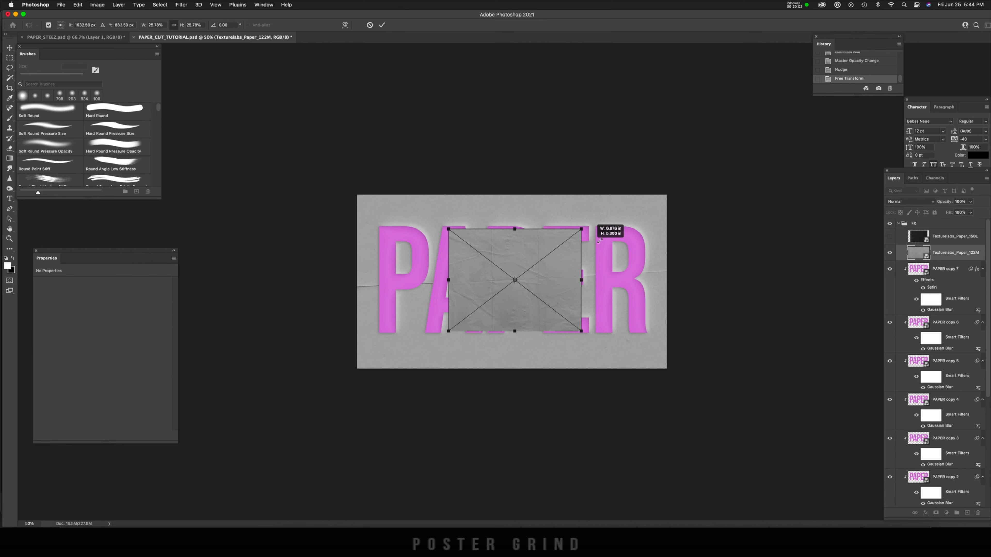
pyautogui.press('Return')
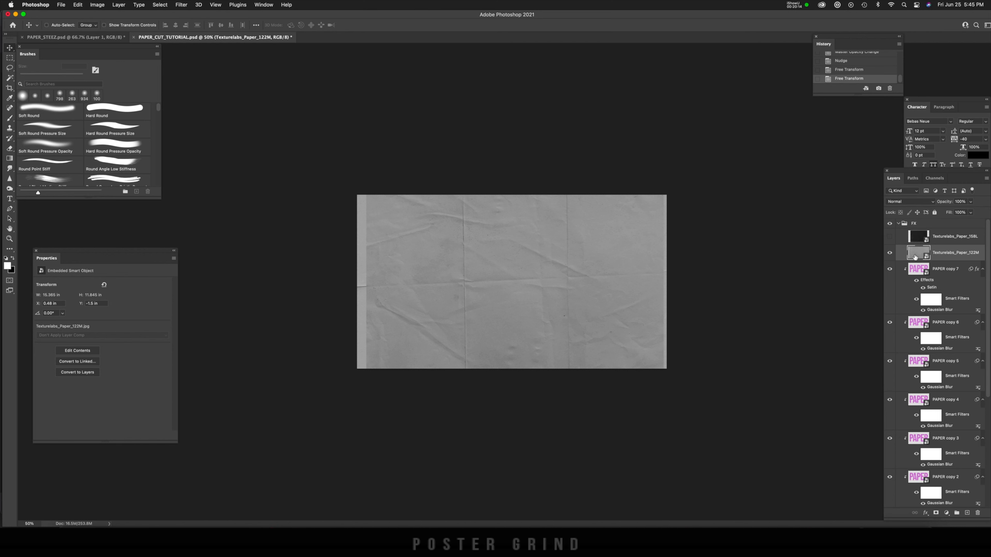
# Step: Load the letter outlines of PAPER copy 8 as a selection and use it to mask the Texturelabs_Paper_122M layer
pyautogui.scroll(-9, 915, 256)
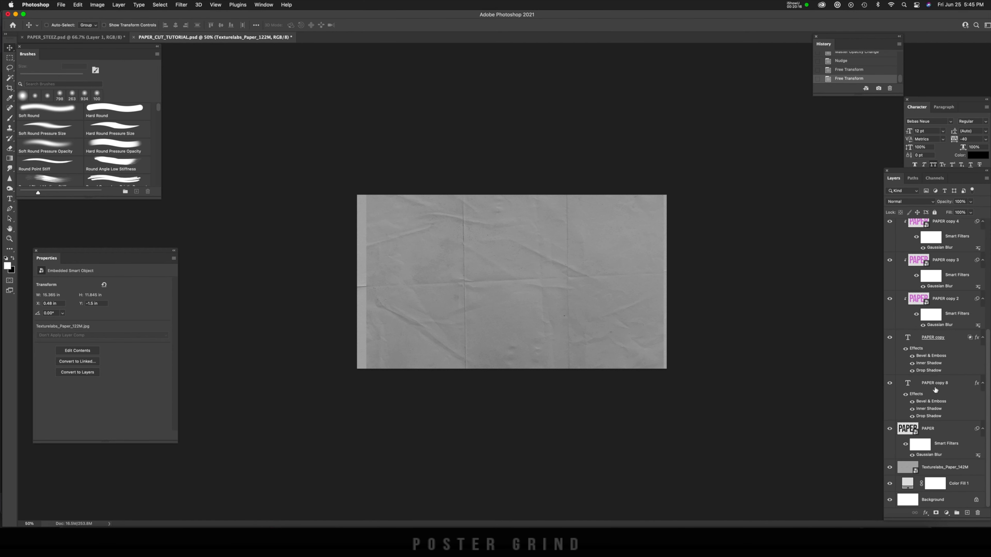
pyautogui.click(930, 389)
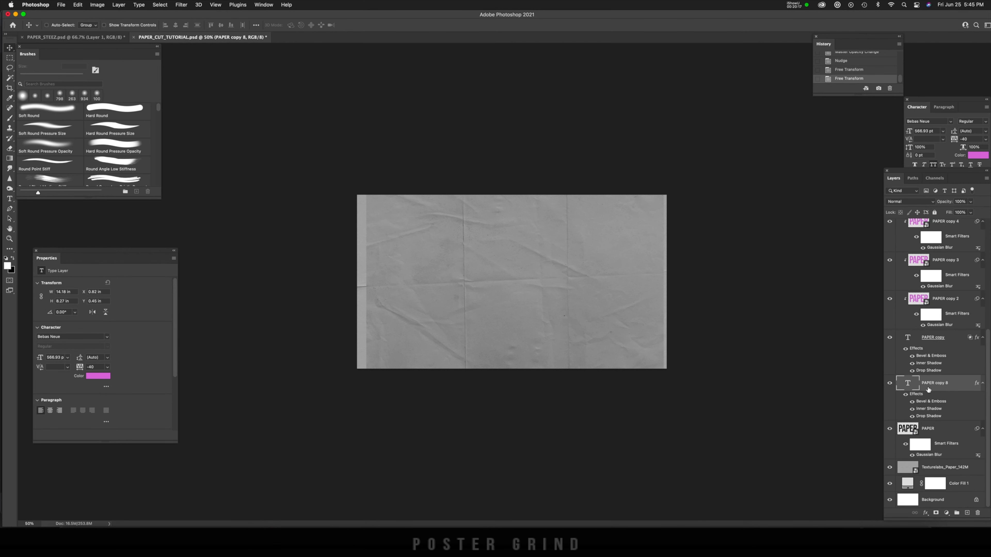
pyautogui.keyDown('super'); pyautogui.click(908, 385); pyautogui.keyUp('super')
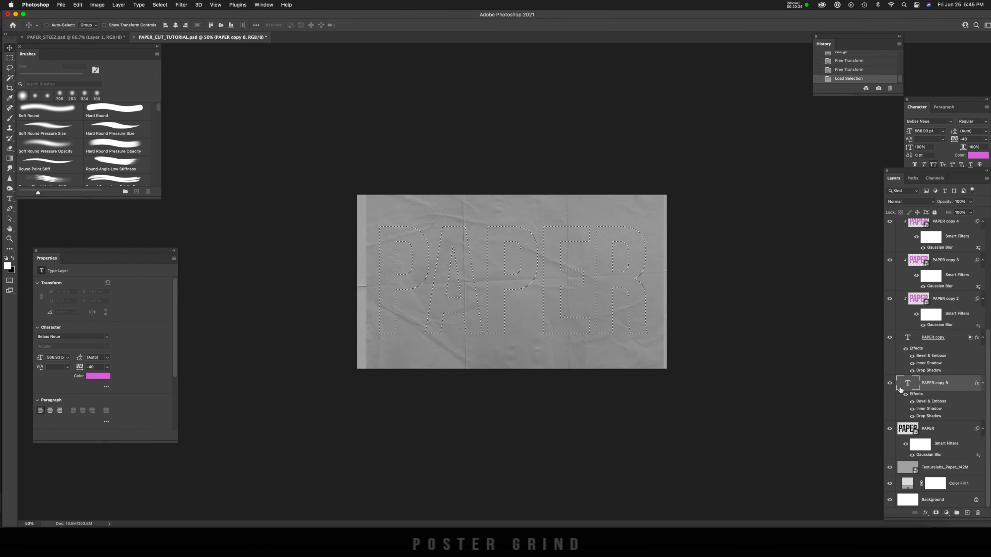
pyautogui.scroll(6, 944, 371)
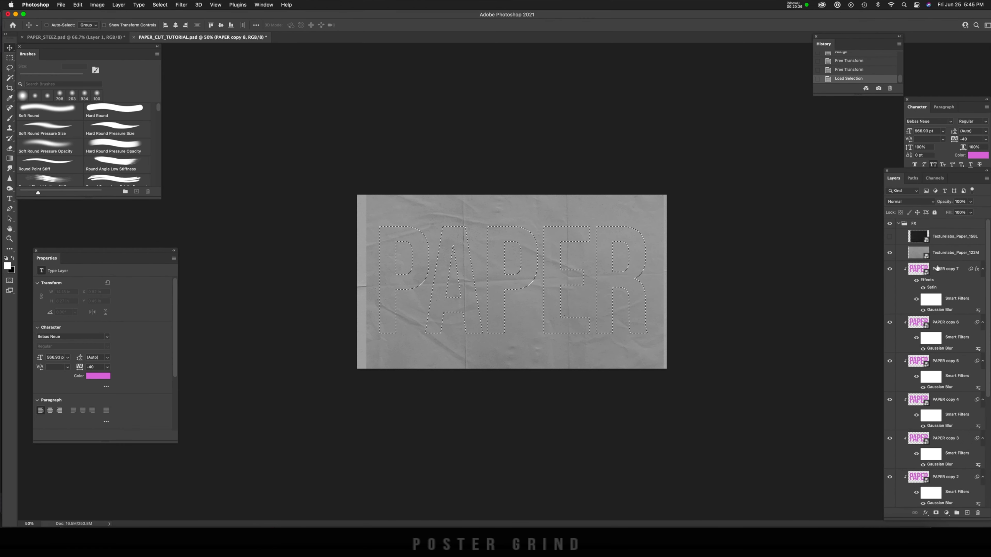
pyautogui.click(914, 257)
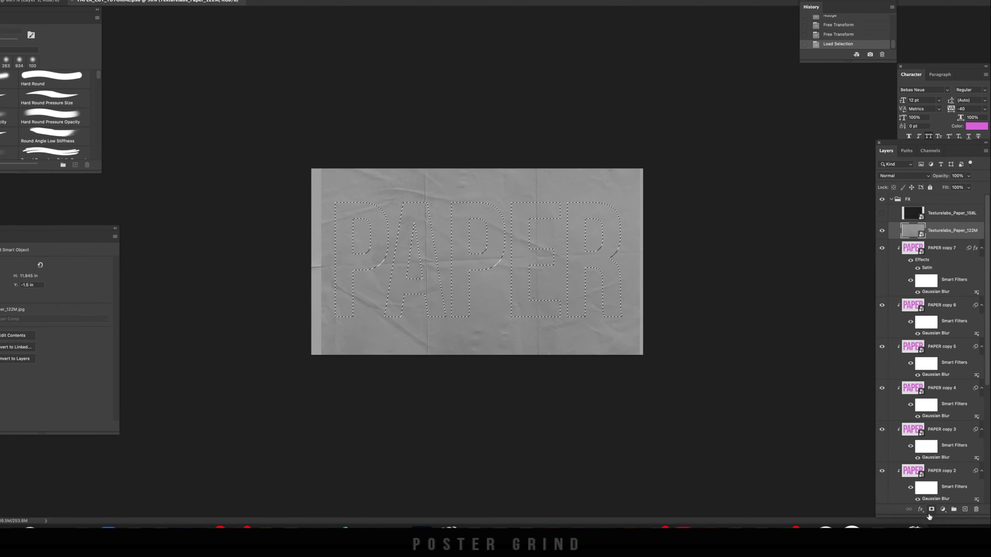
pyautogui.click(932, 509)
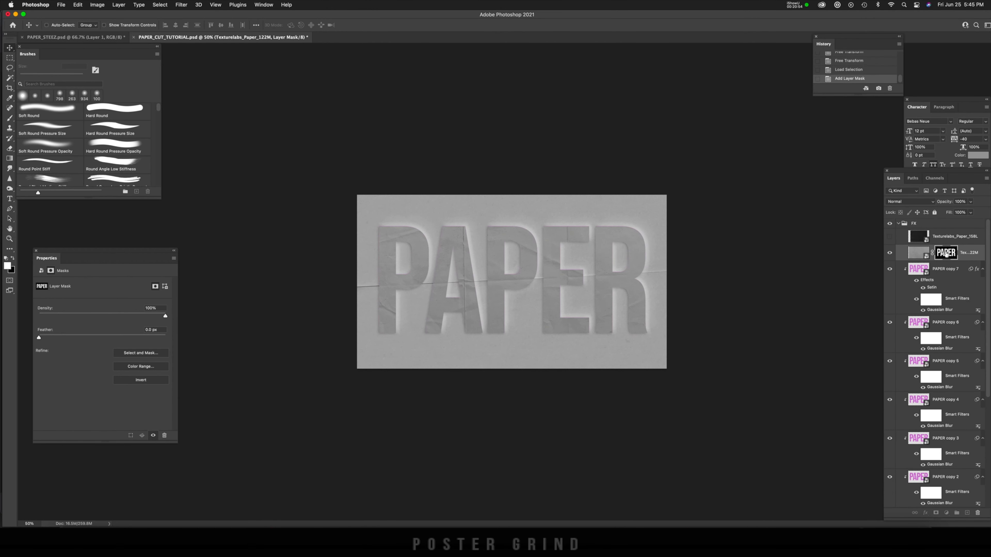
# Step: Shrink the Texturelabs_Paper_122M layer mask with the Minimum filter at a 2-pixel radius, preserving squareness
pyautogui.click(181, 4)
pyautogui.moveTo(202, 168)
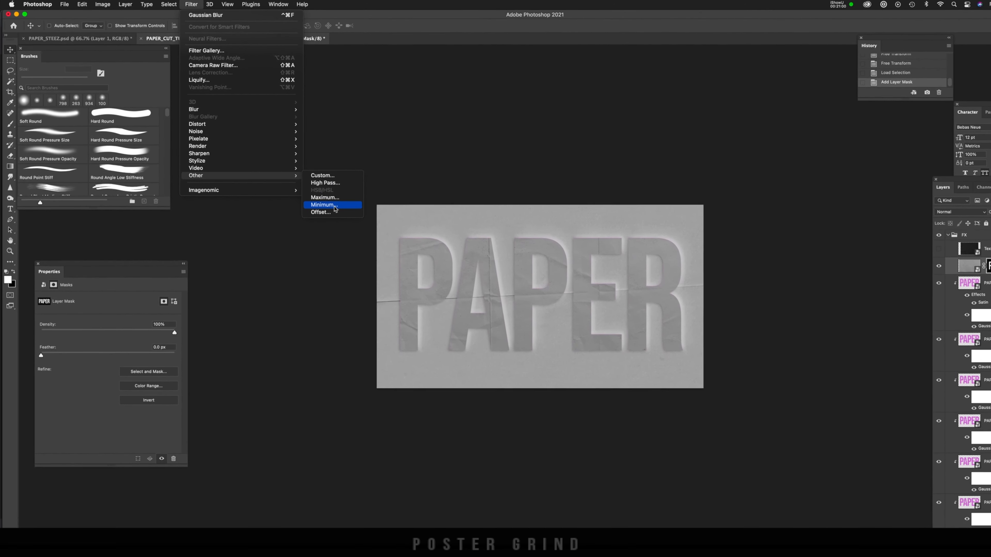
pyautogui.click(328, 203)
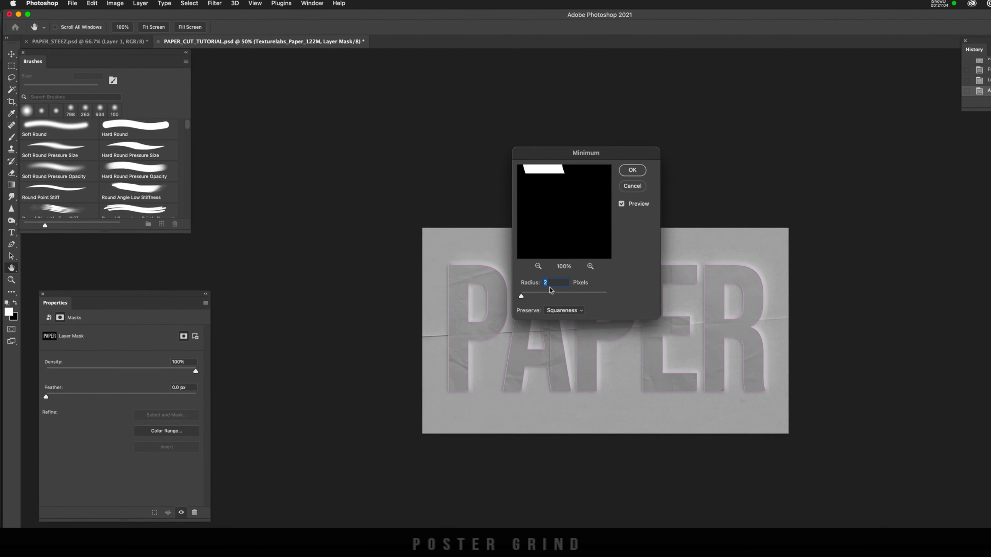
pyautogui.click(649, 174)
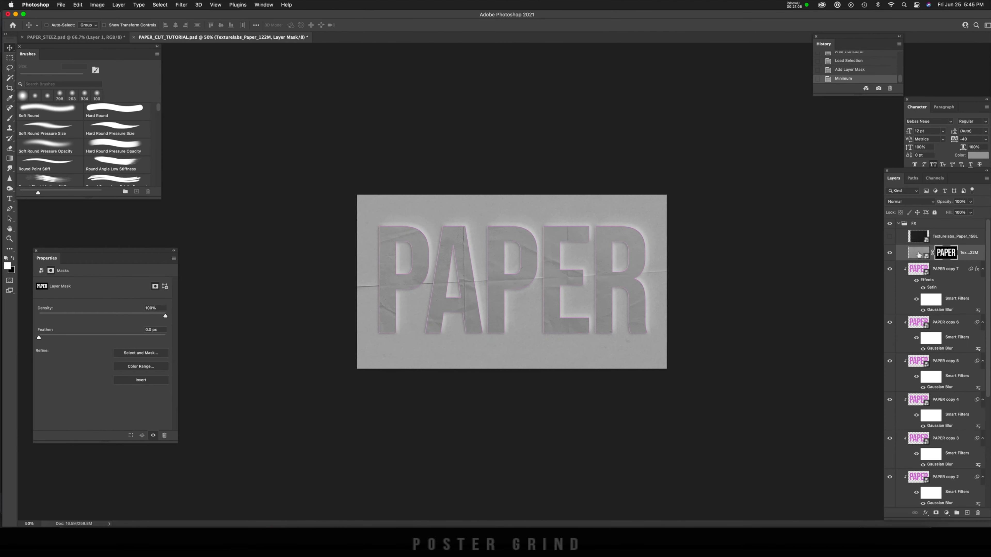
# Step: Set the Texturelabs_Paper_122M layer's blend mode to Color Burn and compare the letters with the texture hidden and shown
pyautogui.click(918, 255)
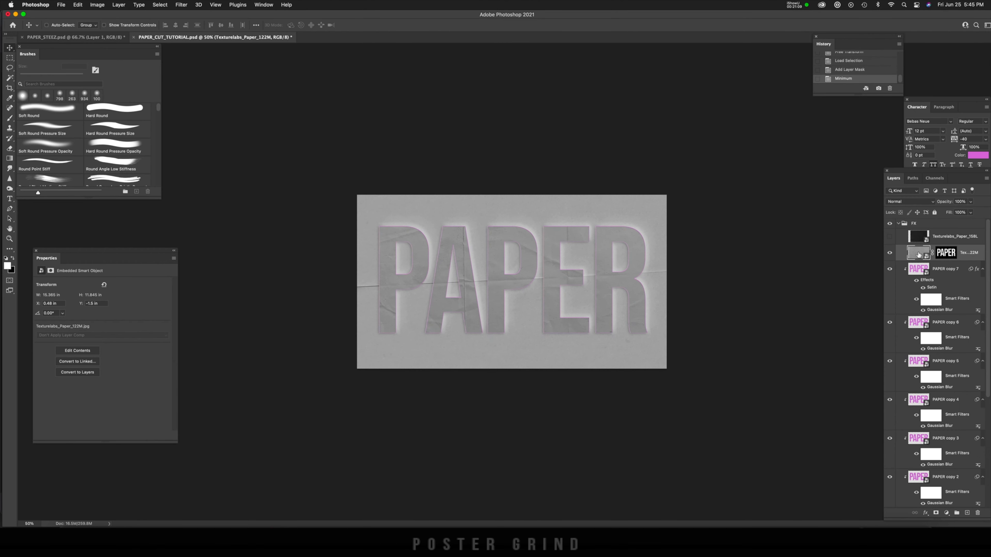
pyautogui.click(910, 202)
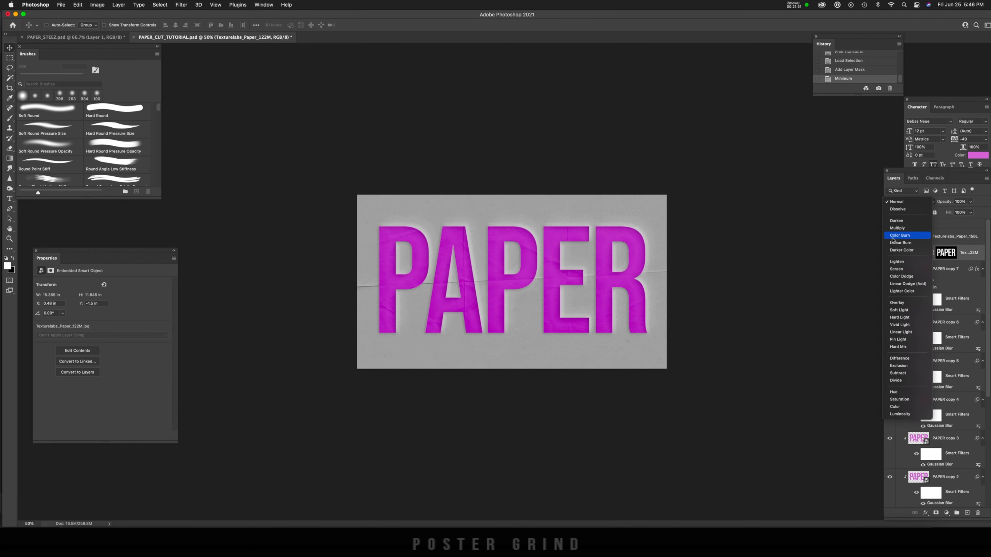
pyautogui.click(898, 235)
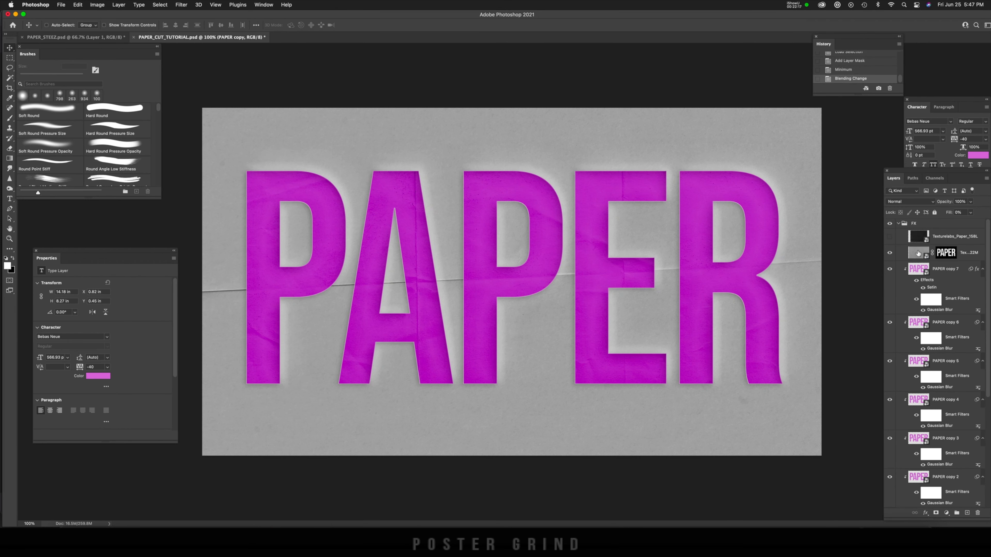
pyautogui.click(889, 254)
pyautogui.click(890, 254)
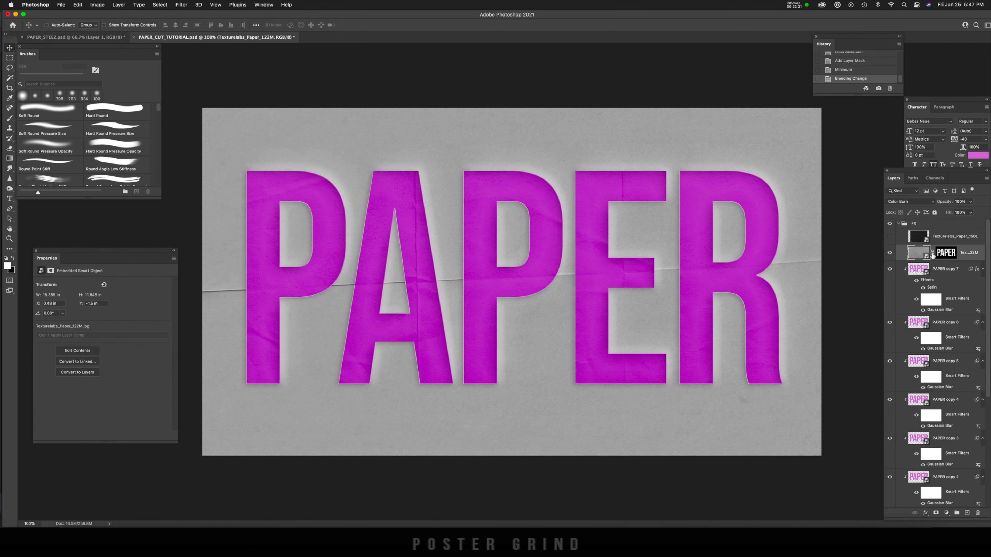
# Step: Unlink the Texturelabs_Paper_122M texture from its mask, shift the texture sideways within the letters, and link the mask again
pyautogui.click(932, 253)
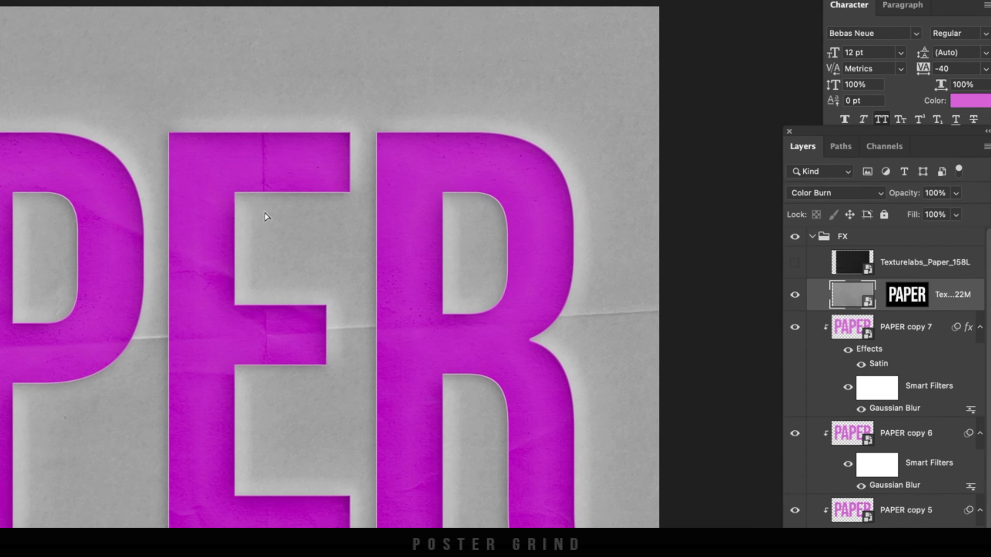
pyautogui.moveTo(464, 213); pyautogui.dragTo(391, 212)
pyautogui.moveTo(584, 213); pyautogui.dragTo(643, 214)
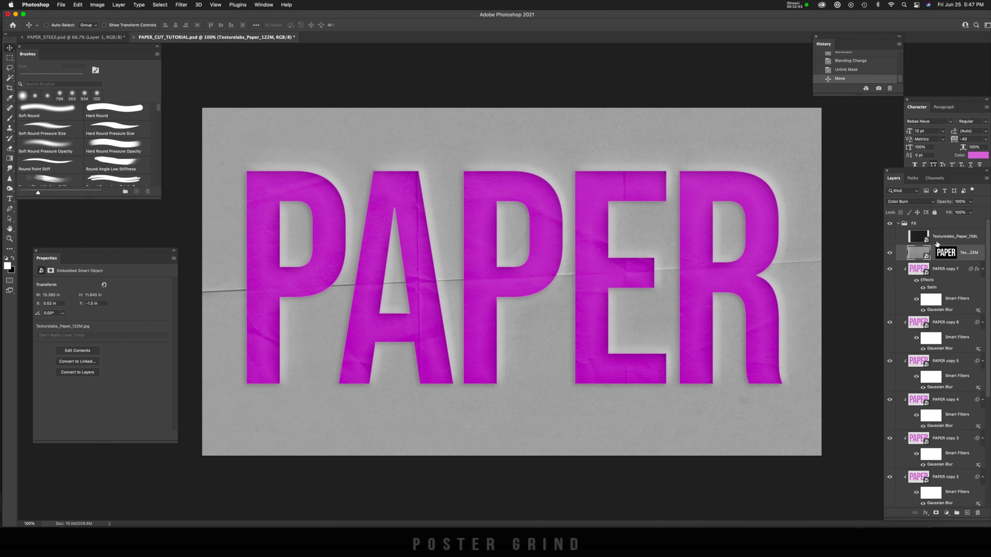
pyautogui.click(933, 253)
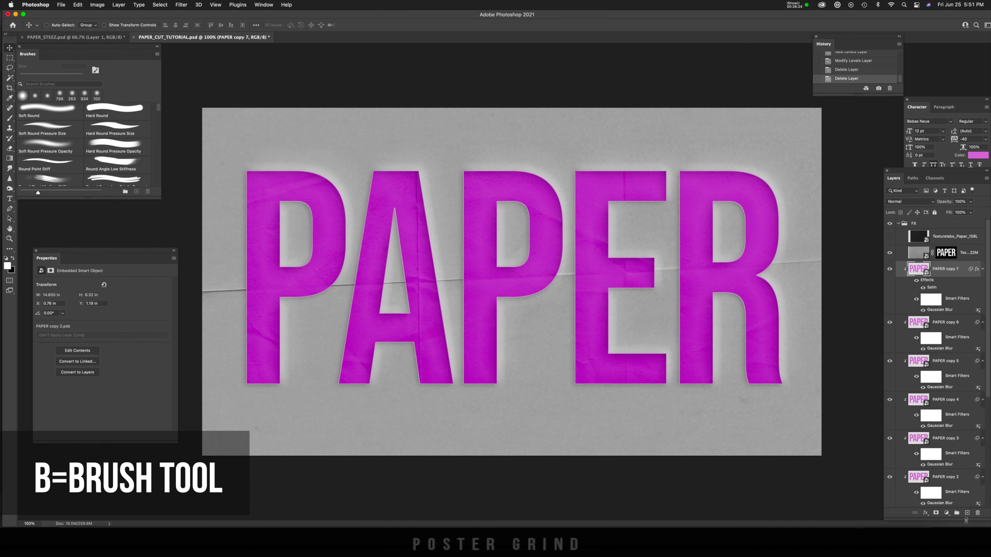
# Step: Add a new layer clipped above PAPER copy 7 and choose a soft round brush for painting shadows
pyautogui.click(967, 513)
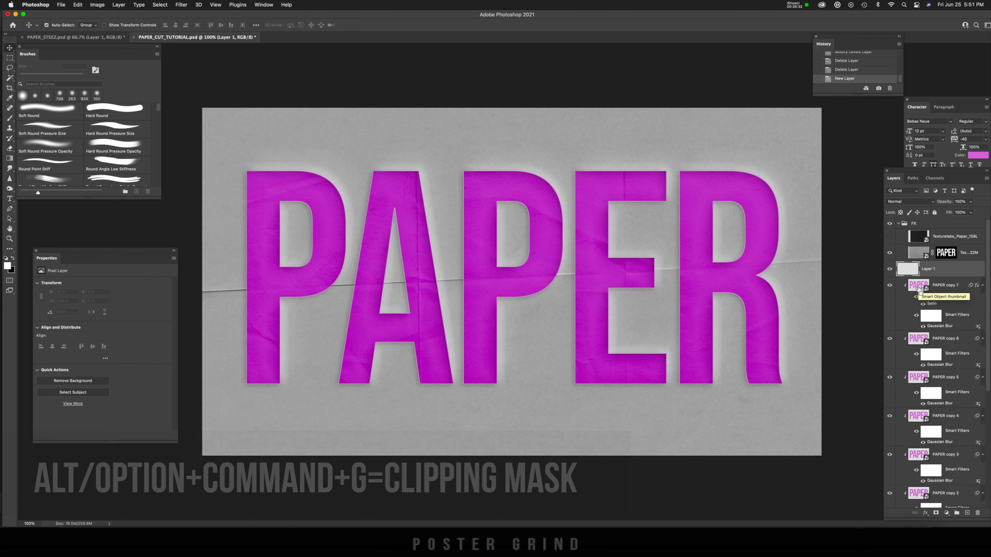
pyautogui.press('alt+super+g')
pyautogui.press('b')
pyautogui.click(24, 97)
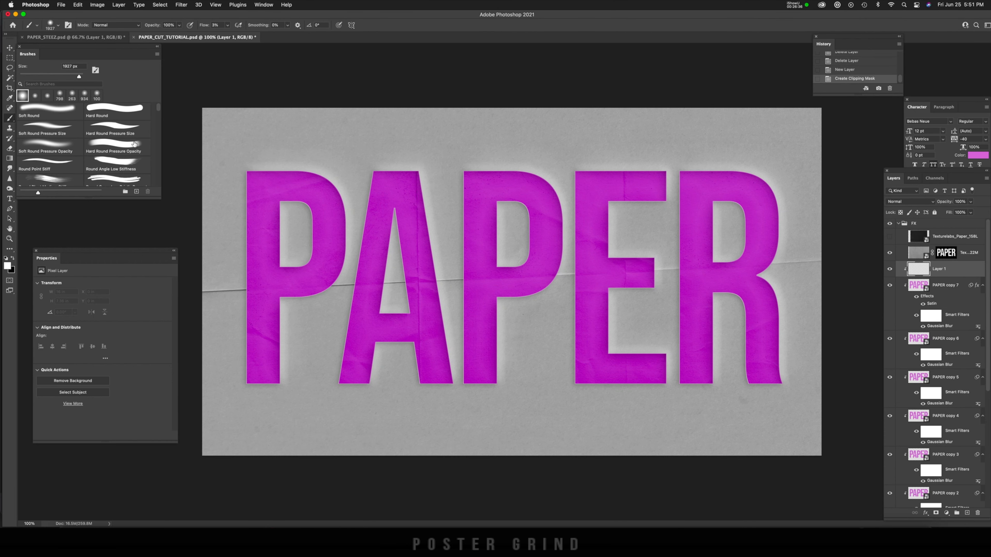
# Step: Paint soft black shading along the inner edges of all five letters on Layer 1 and lower its opacity to 46%
pyautogui.moveTo(357, 205); pyautogui.dragTo(291, 204)
pyautogui.moveTo(353, 197); pyautogui.dragTo(325, 197)
pyautogui.moveTo(268, 174); pyautogui.dragTo(279, 170)
pyautogui.moveTo(280, 169)
pyautogui.mouseDown()
pyautogui.moveTo(310, 176)
pyautogui.moveTo(286, 176)
pyautogui.moveTo(335, 208)
pyautogui.moveTo(339, 232)
pyautogui.moveTo(335, 209)
pyautogui.moveTo(324, 290)
pyautogui.moveTo(329, 265)
pyautogui.moveTo(321, 292)
pyautogui.moveTo(275, 305)
pyautogui.moveTo(274, 406)
pyautogui.mouseUp()
pyautogui.moveTo(286, 242)
pyautogui.mouseDown()
pyautogui.moveTo(293, 269)
pyautogui.moveTo(280, 269)
pyautogui.moveTo(279, 212)
pyautogui.mouseUp()
pyautogui.moveTo(431, 185)
pyautogui.mouseDown()
pyautogui.moveTo(415, 194)
pyautogui.moveTo(419, 182)
pyautogui.moveTo(375, 375)
pyautogui.mouseUp()
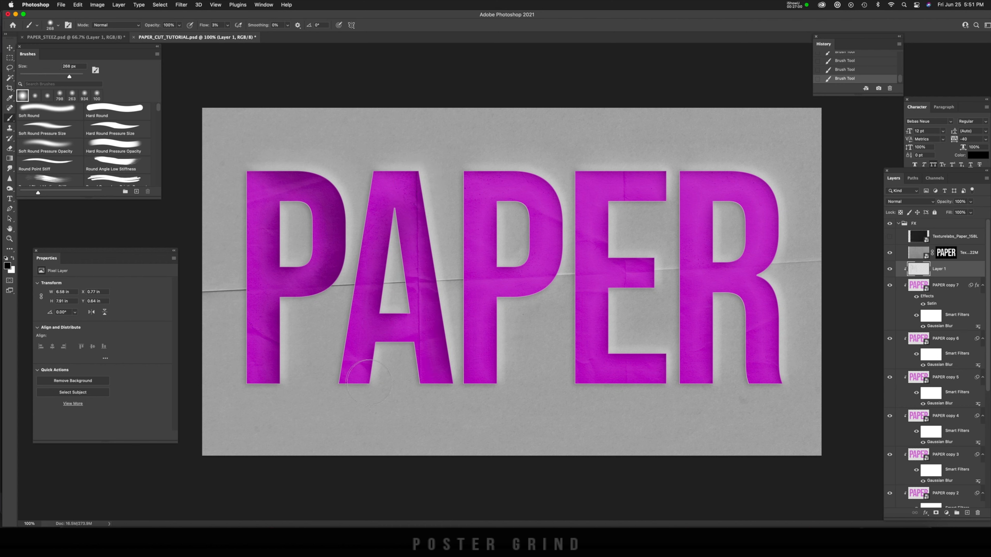
pyautogui.moveTo(453, 237)
pyautogui.mouseDown()
pyautogui.moveTo(435, 374)
pyautogui.moveTo(434, 301)
pyautogui.mouseUp()
pyautogui.moveTo(503, 175)
pyautogui.mouseDown()
pyautogui.moveTo(564, 253)
pyautogui.moveTo(499, 374)
pyautogui.mouseUp()
pyautogui.moveTo(664, 171); pyautogui.dragTo(609, 250)
pyautogui.moveTo(659, 269); pyautogui.dragTo(613, 351)
pyautogui.moveTo(765, 187); pyautogui.dragTo(780, 375)
pyautogui.moveTo(712, 375); pyautogui.dragTo(712, 211)
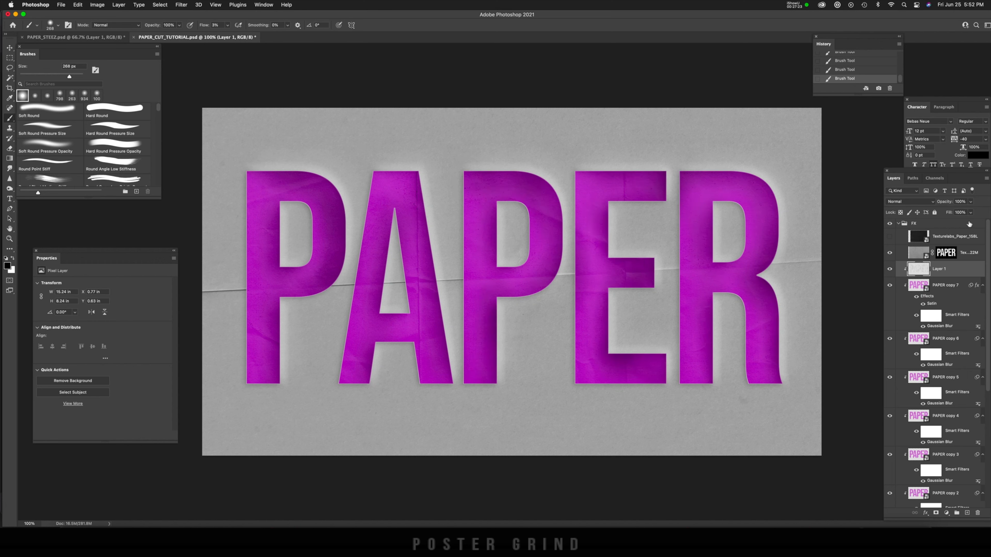
pyautogui.moveTo(972, 206); pyautogui.dragTo(948, 215)
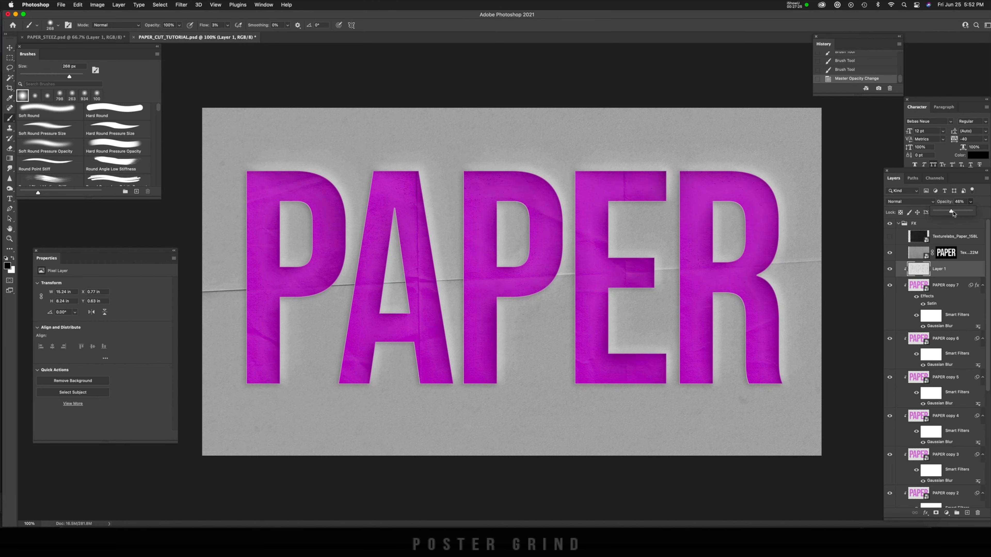
pyautogui.click(890, 270)
pyautogui.click(890, 270)
# Step: Paint more soft black shading inside the letters on a second new clipped layer and reduce that layer's opacity to 13%
pyautogui.click(968, 514)
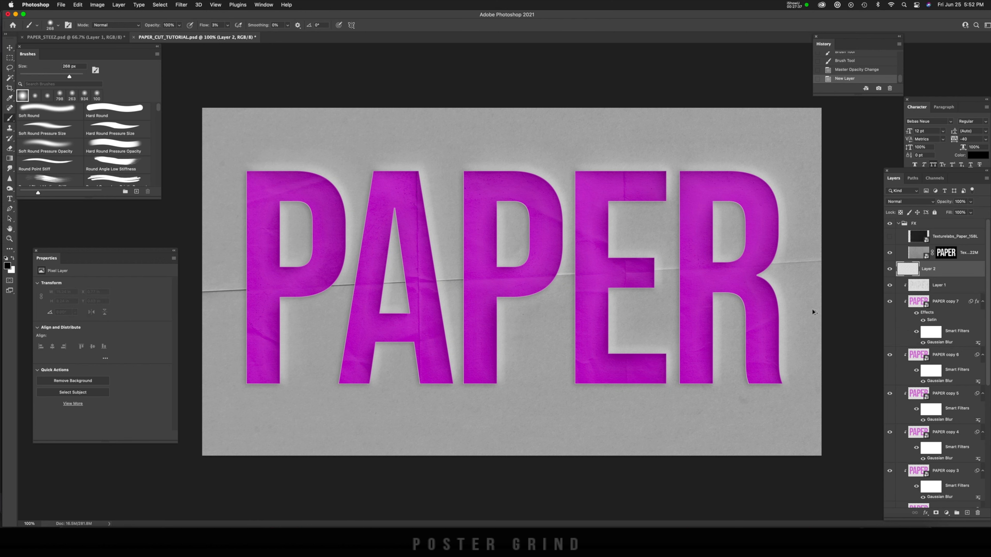
pyautogui.press('super+alt+g')
pyautogui.moveTo(280, 171)
pyautogui.mouseDown()
pyautogui.moveTo(324, 295)
pyautogui.moveTo(280, 351)
pyautogui.mouseUp()
pyautogui.moveTo(422, 184); pyautogui.dragTo(451, 371)
pyautogui.moveTo(547, 188); pyautogui.dragTo(546, 287)
pyautogui.moveTo(608, 203)
pyautogui.mouseDown()
pyautogui.moveTo(608, 358)
pyautogui.moveTo(659, 363)
pyautogui.mouseUp()
pyautogui.moveTo(741, 176); pyautogui.dragTo(777, 258)
pyautogui.moveTo(712, 218); pyautogui.dragTo(716, 266)
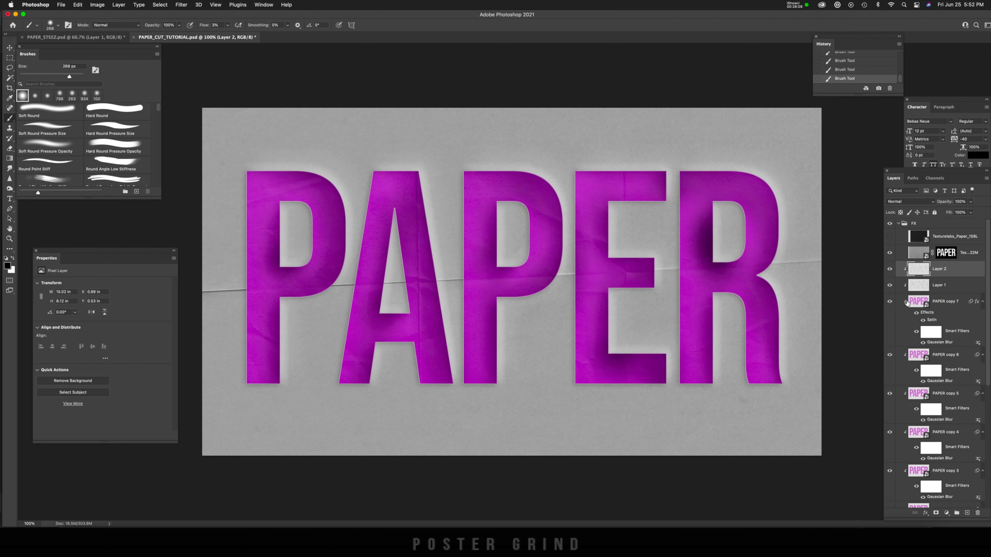
pyautogui.click(971, 201)
pyautogui.moveTo(973, 216); pyautogui.dragTo(936, 216)
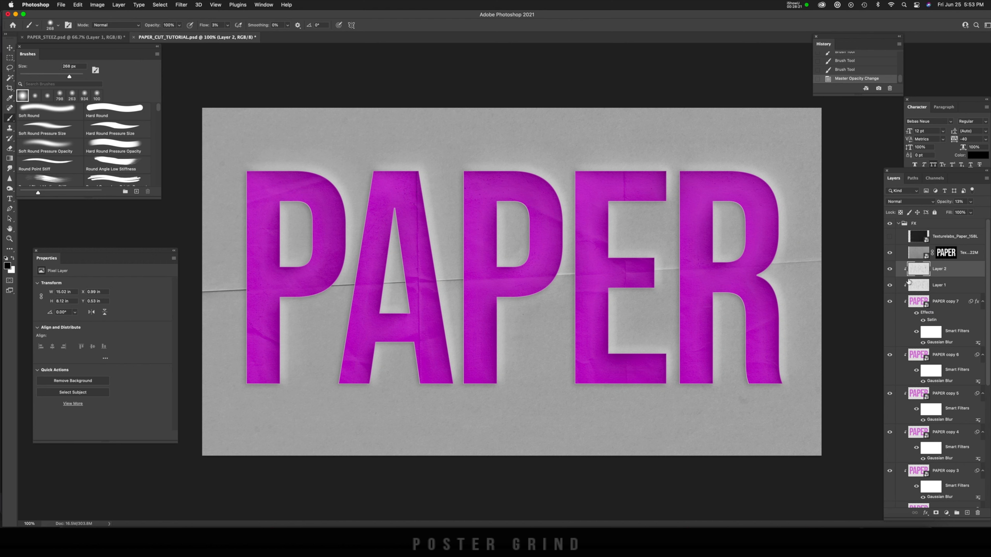
# Step: Add a Curves adjustment clipped to the letters and darken the midtones with a point at input 142, output 119
pyautogui.click(947, 513)
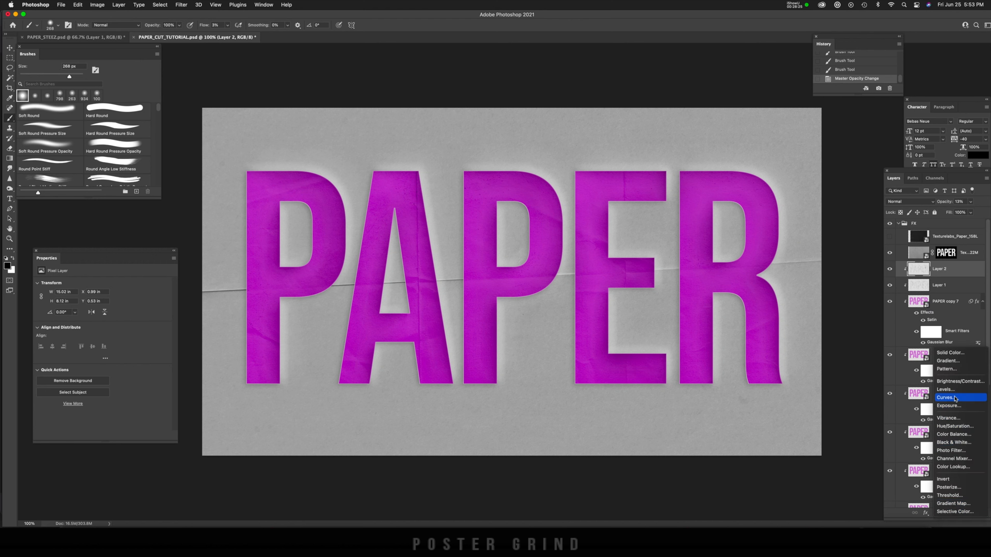
pyautogui.click(946, 398)
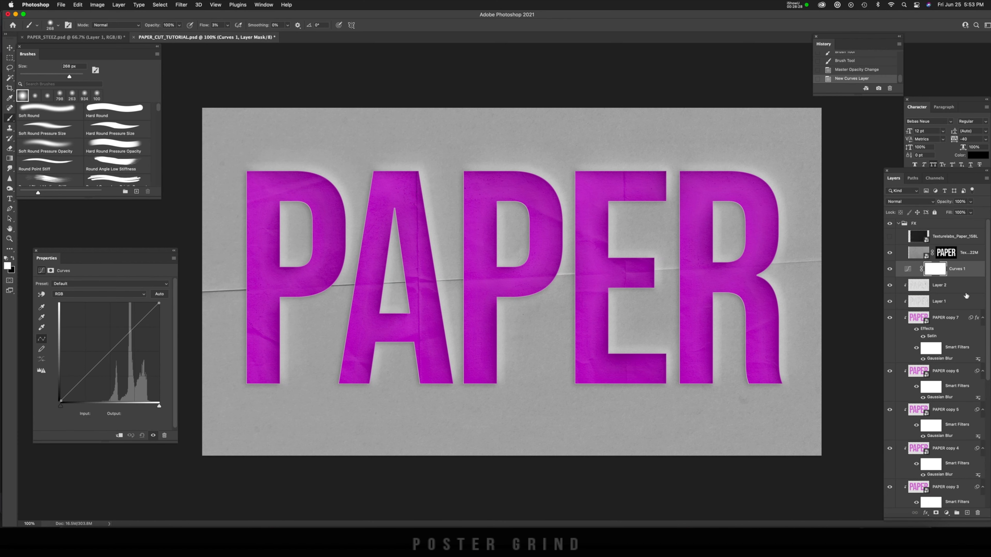
pyautogui.press('super+alt+g')
pyautogui.moveTo(116, 347); pyautogui.dragTo(116, 355)
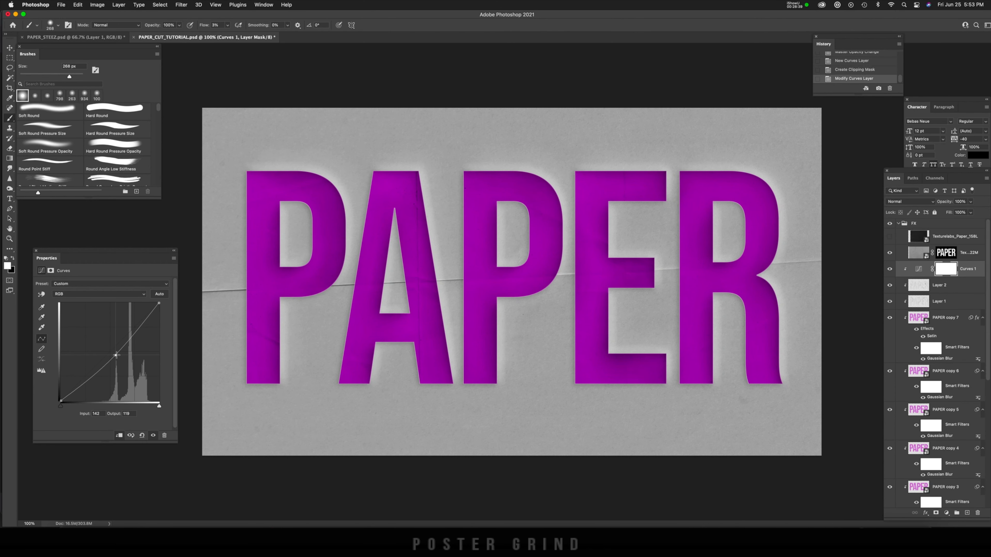
# Step: Set the opacity of both painted shading layers, Layer 1 and Layer 2, to 8% together
pyautogui.click(913, 284)
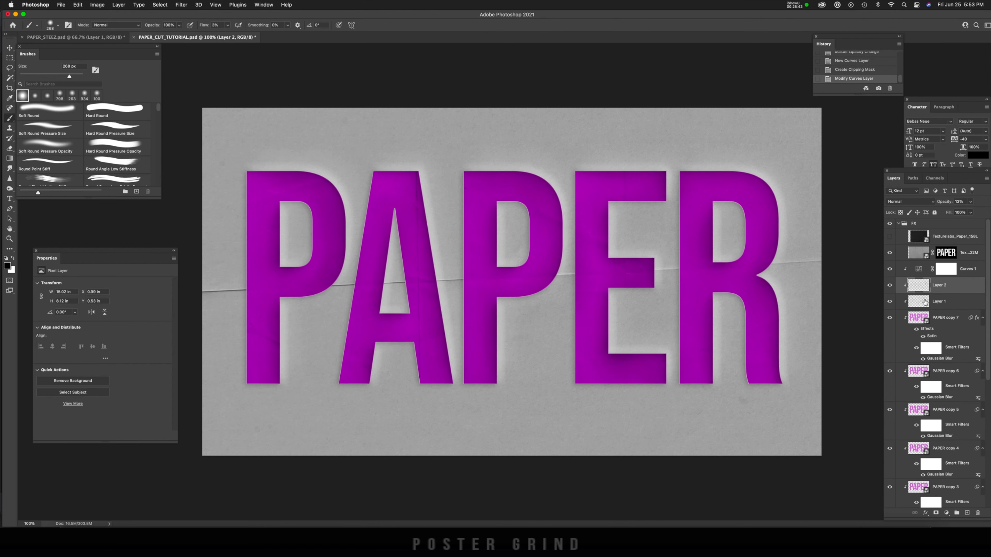
pyautogui.keyDown('shift'); pyautogui.click(925, 302); pyautogui.keyUp('shift')
pyautogui.click(971, 201)
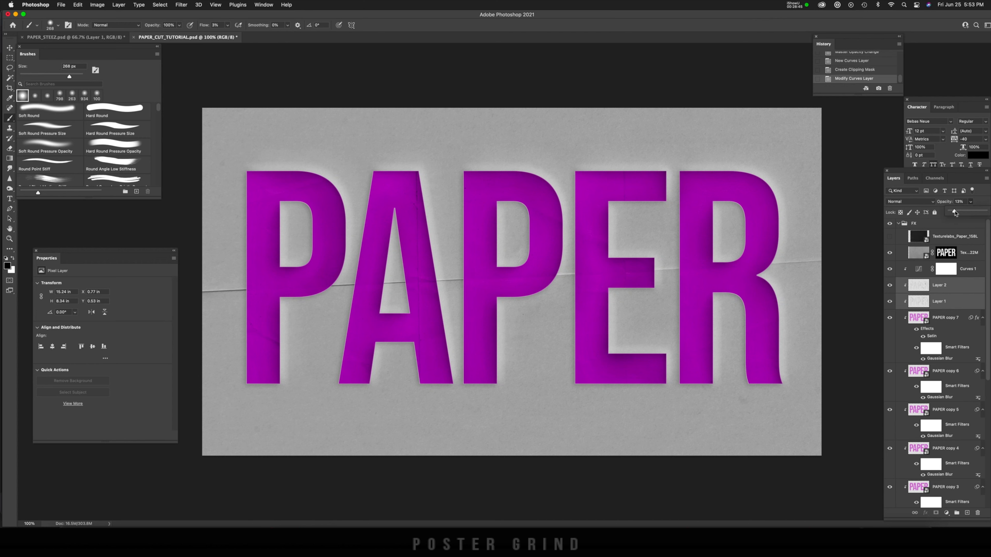
pyautogui.moveTo(954, 211); pyautogui.dragTo(953, 212)
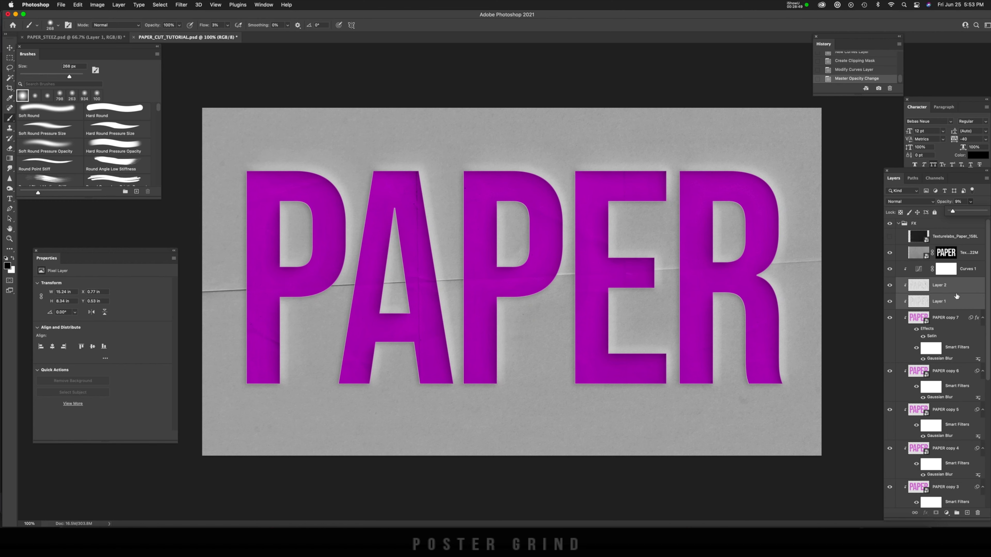
# Step: Show the Texturelabs_Paper_158L layer and scale it up proportionally to about 17.1 in wide so it covers the whole canvas
pyautogui.click(917, 237)
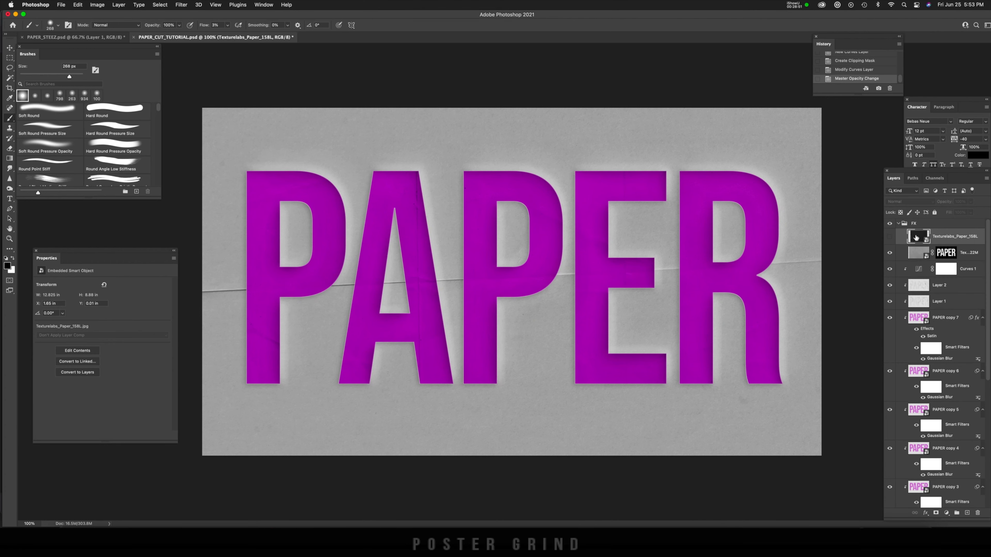
pyautogui.click(890, 239)
pyautogui.click(890, 239)
pyautogui.press('super+minus')
pyautogui.press('super+minus')
pyautogui.click(890, 236)
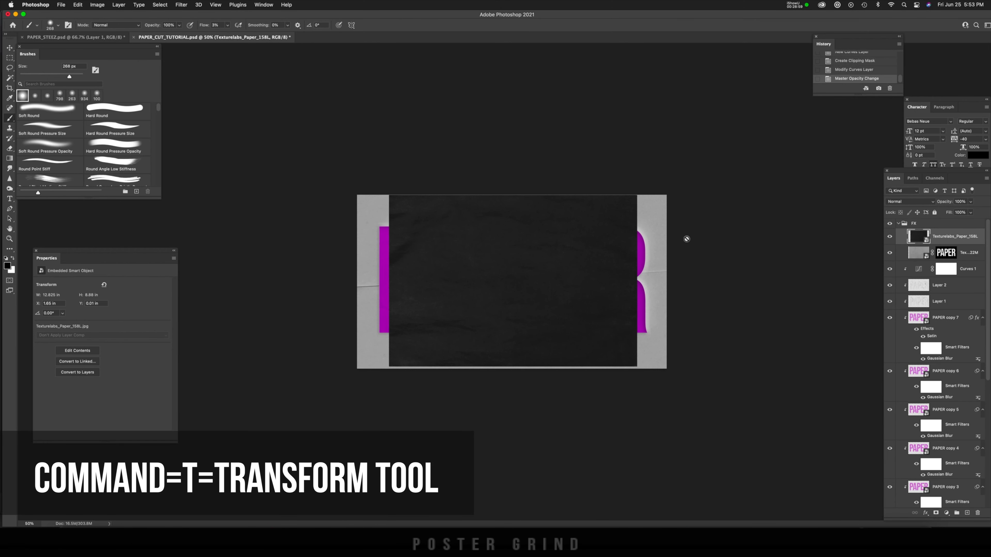
pyautogui.press('super+t')
pyautogui.moveTo(635, 197); pyautogui.dragTo(697, 194)
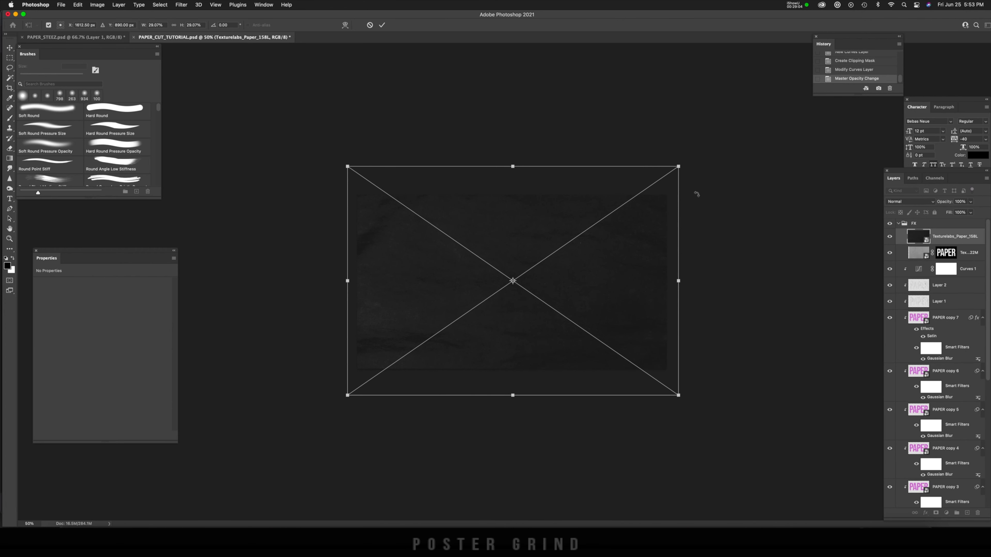
pyautogui.press('Return')
pyautogui.press('b')
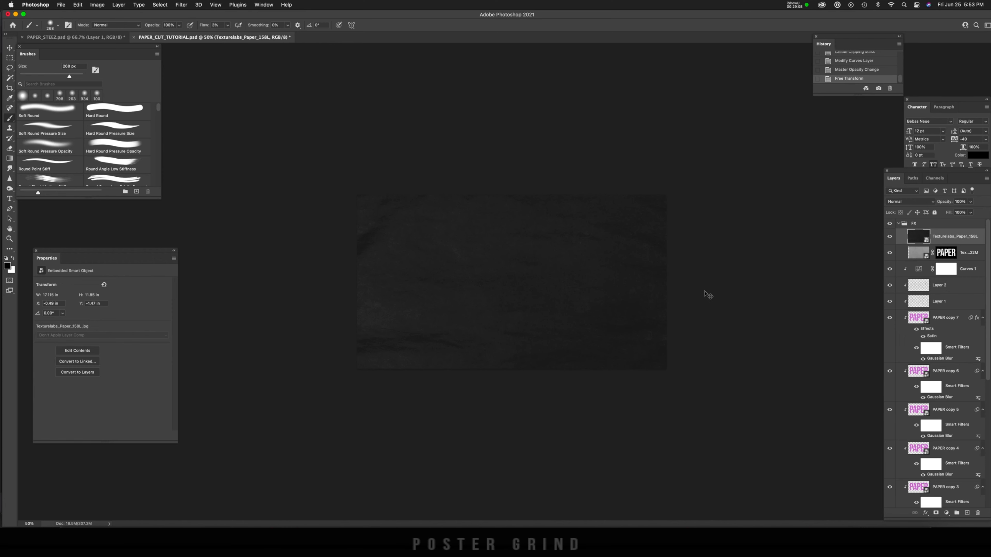
# Step: Invert the Texturelabs_Paper_158L texture and set its blend mode to Multiply
pyautogui.press('super+i')
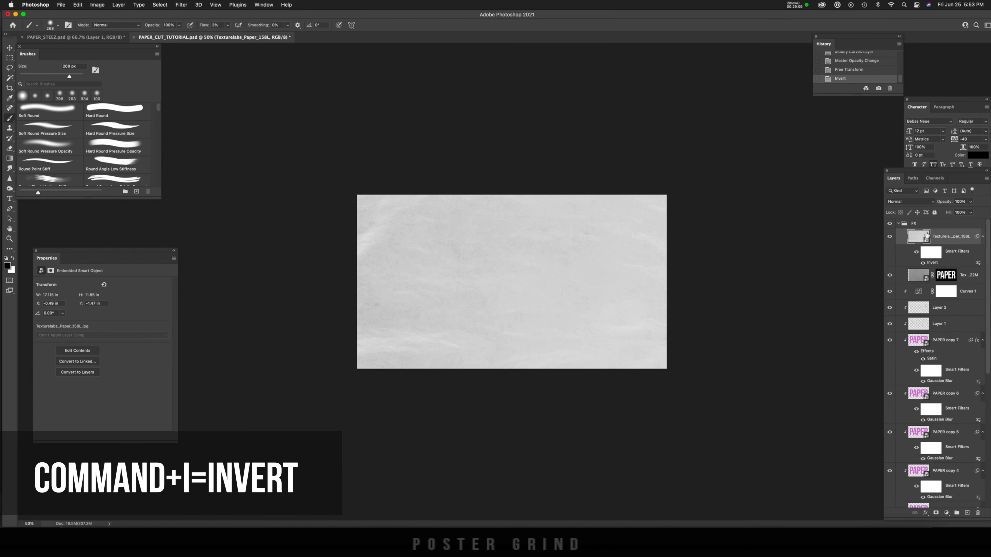
pyautogui.click(904, 204)
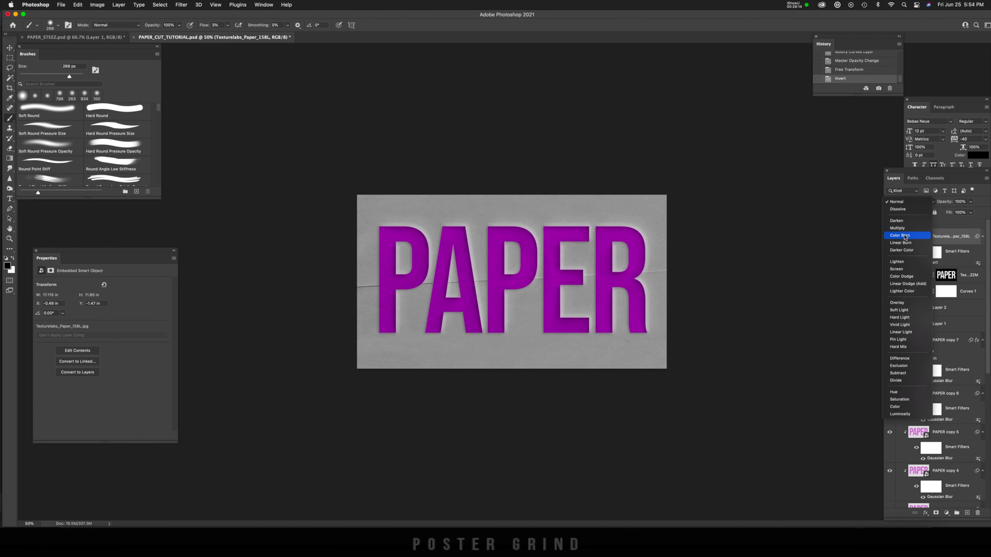
pyautogui.click(898, 228)
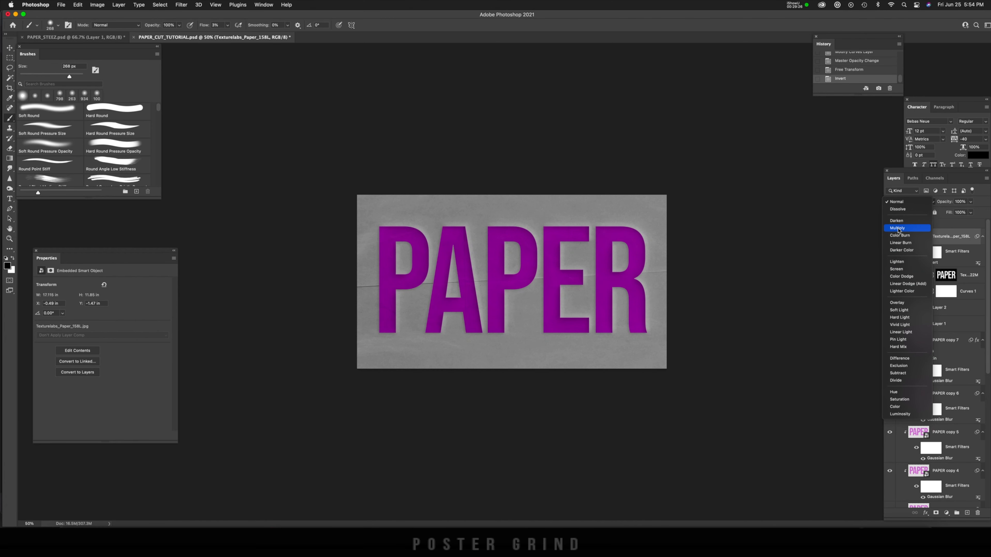
# Step: Lower the opacity of the Texturelabs_Paper_158L layer to soften the darkening
pyautogui.press('super+equal')
pyautogui.press('super+equal')
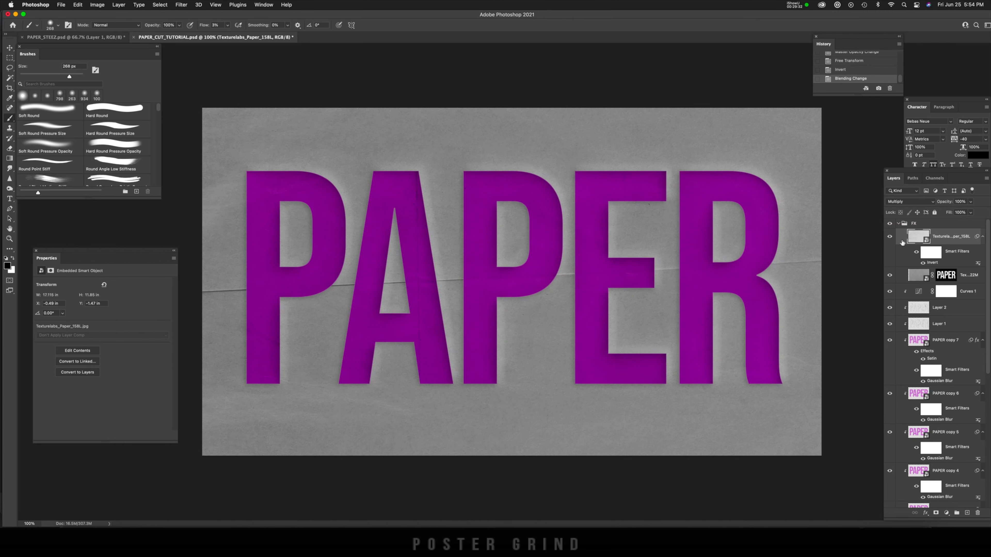
pyautogui.click(971, 202)
pyautogui.moveTo(971, 211); pyautogui.dragTo(955, 211)
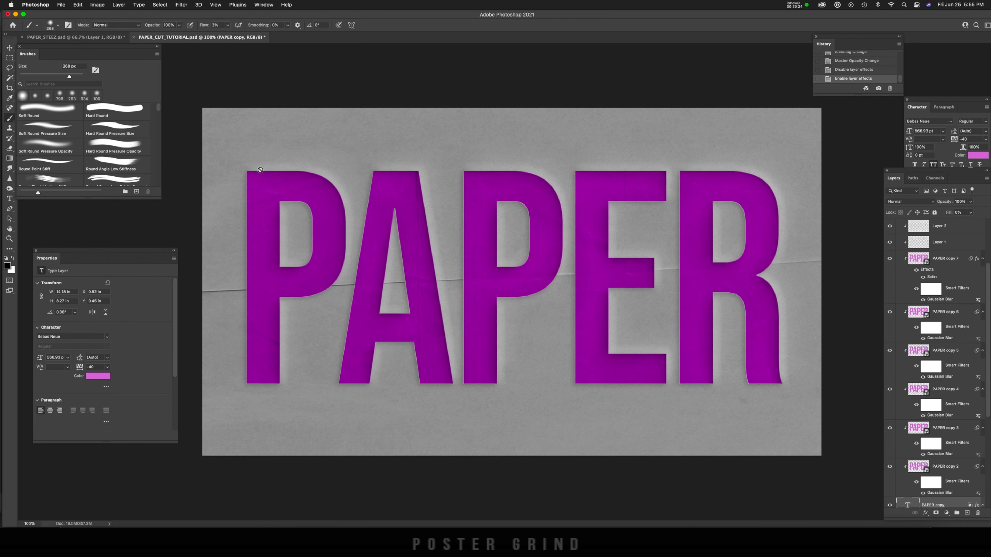
# Step: Compare the lettering with the PAPER copy layer and its effects hidden and shown
pyautogui.click(423, 207)
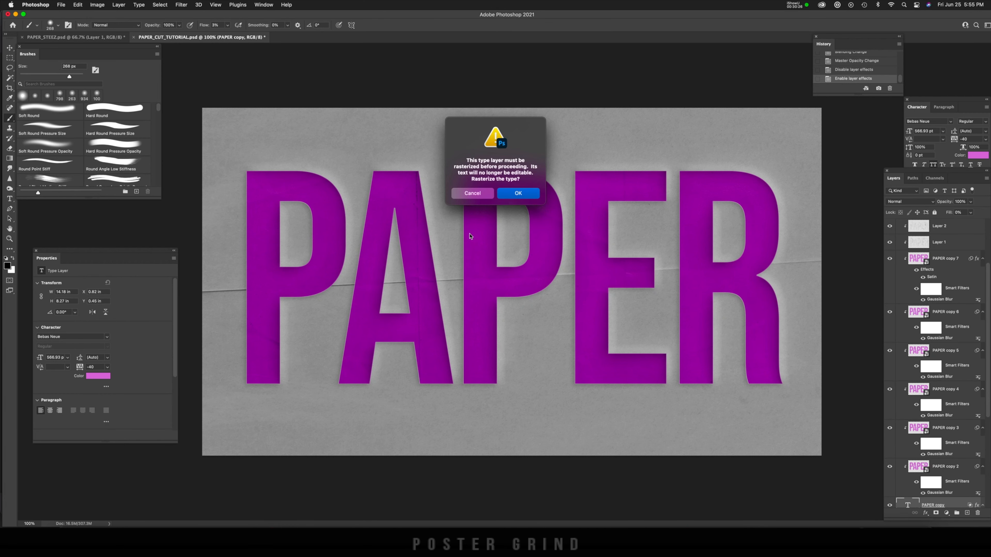
pyautogui.press('Escape')
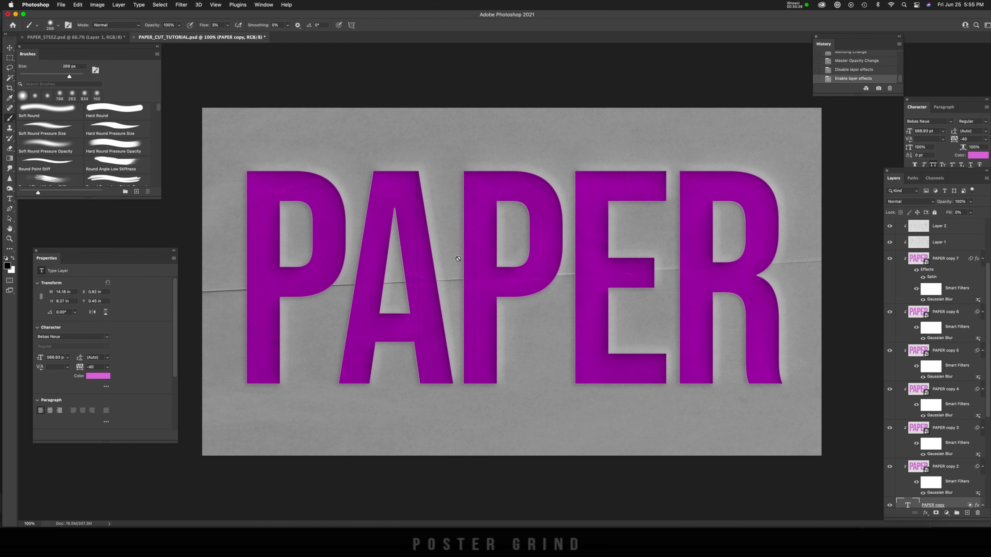
pyautogui.scroll(-5, 918, 335)
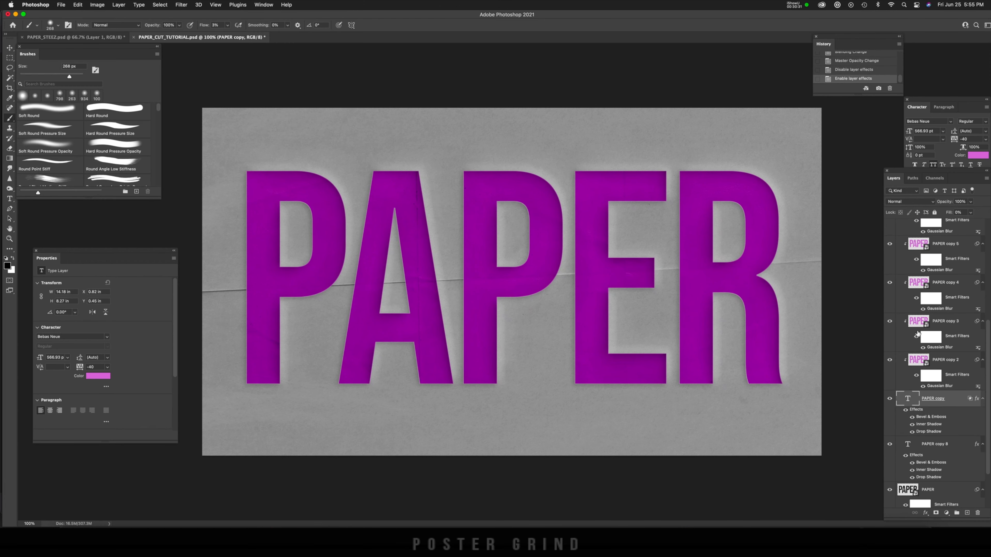
pyautogui.click(890, 399)
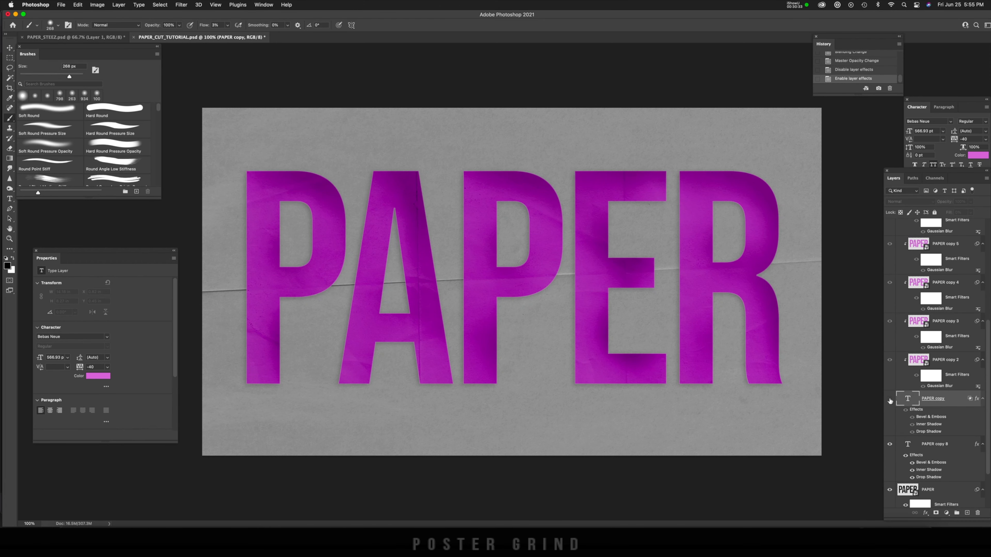
pyautogui.click(890, 399)
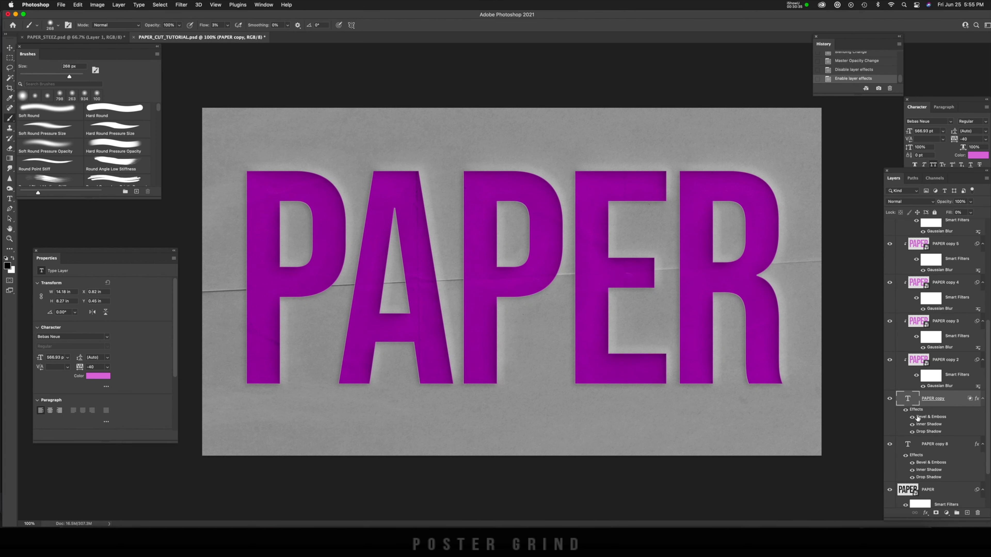
# Step: Lower the highlight opacity of the PAPER copy layer's Bevel & Emboss and compare the lettering with that effect hidden and shown
pyautogui.scroll(-2, 940, 414)
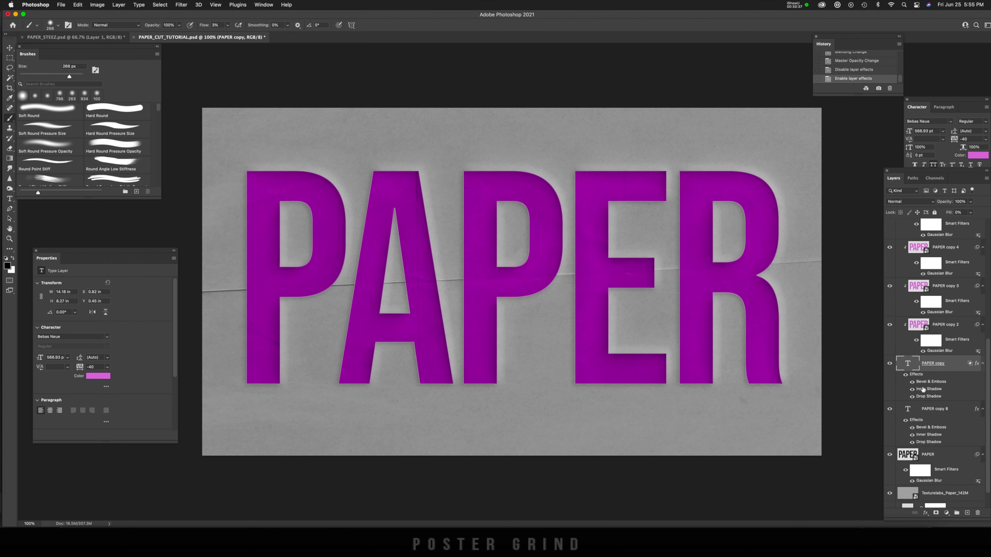
pyautogui.click(913, 383)
pyautogui.click(912, 383)
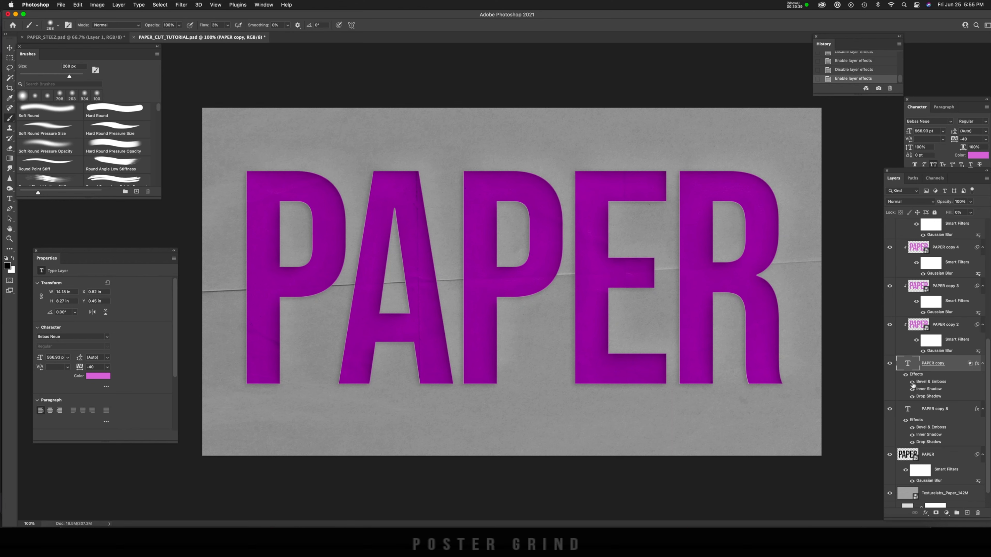
pyautogui.doubleClick(938, 386)
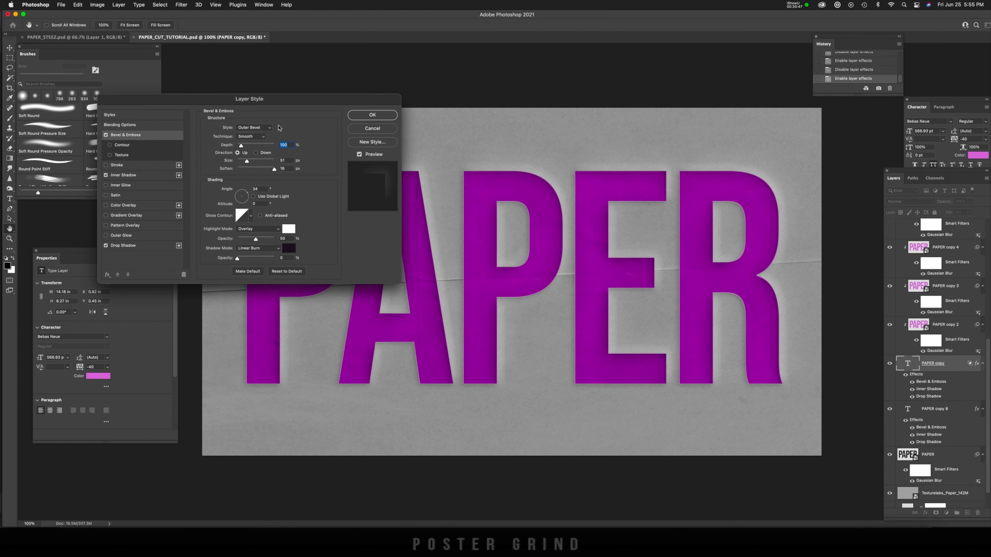
pyautogui.moveTo(289, 104); pyautogui.dragTo(266, 98)
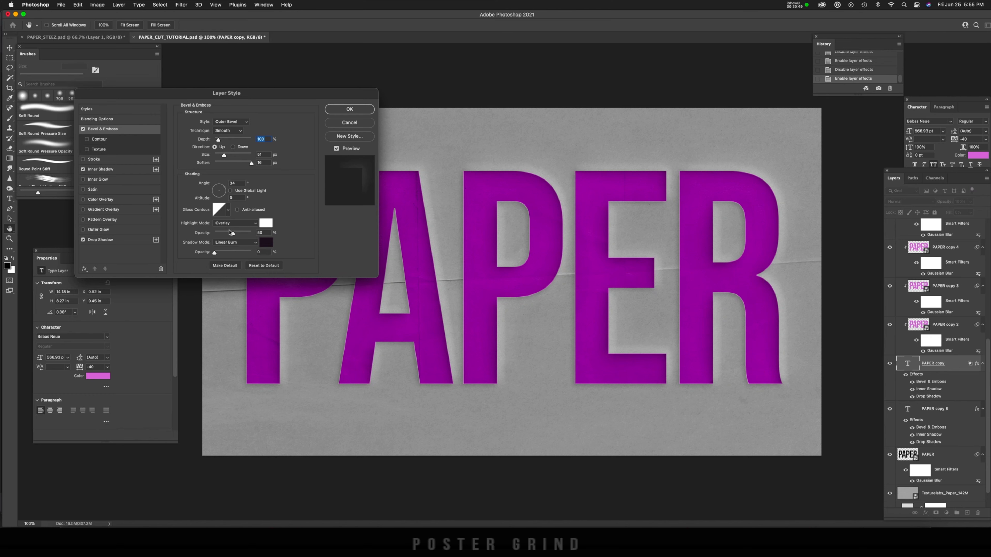
pyautogui.moveTo(232, 233); pyautogui.dragTo(221, 234)
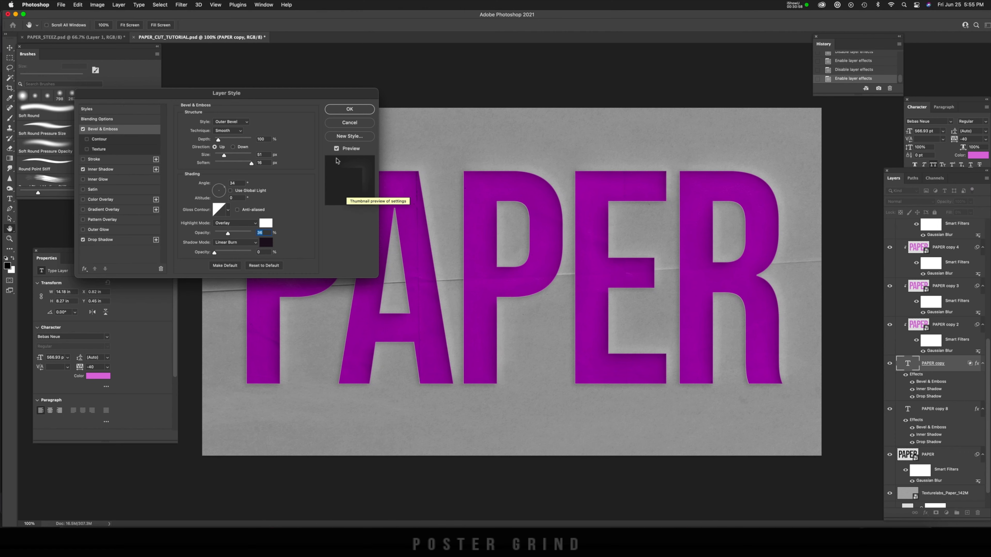
pyautogui.click(349, 109)
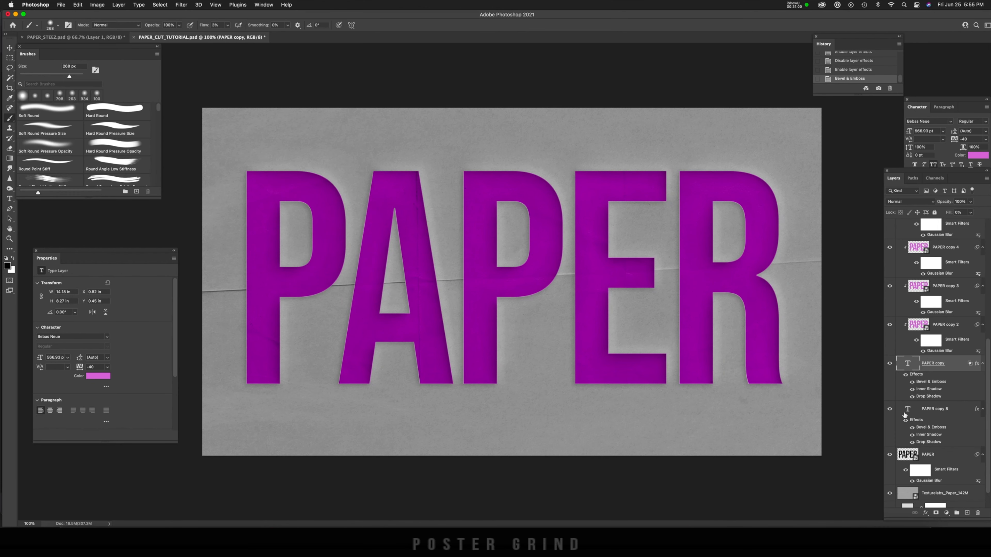
pyautogui.click(913, 383)
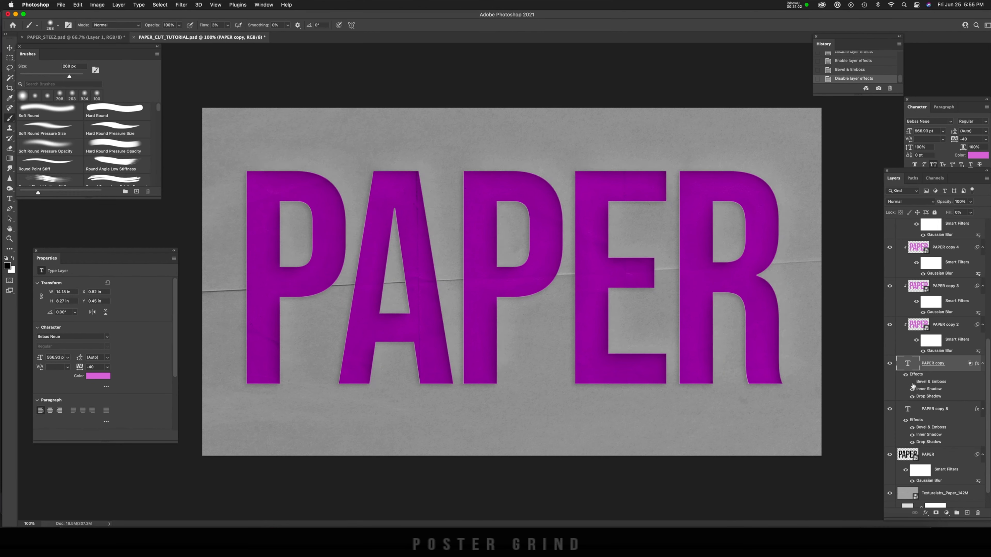
pyautogui.click(913, 383)
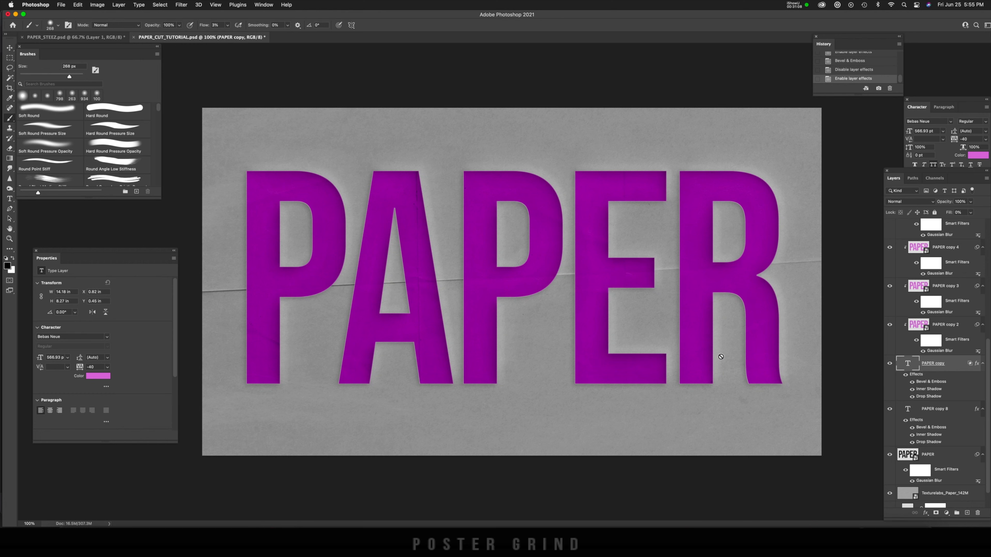
# Step: Add a layer named noise above Texturelabs_Paper_158L in Overlay mode, filled with the neutral 50% gray
pyautogui.scroll(6, 947, 319)
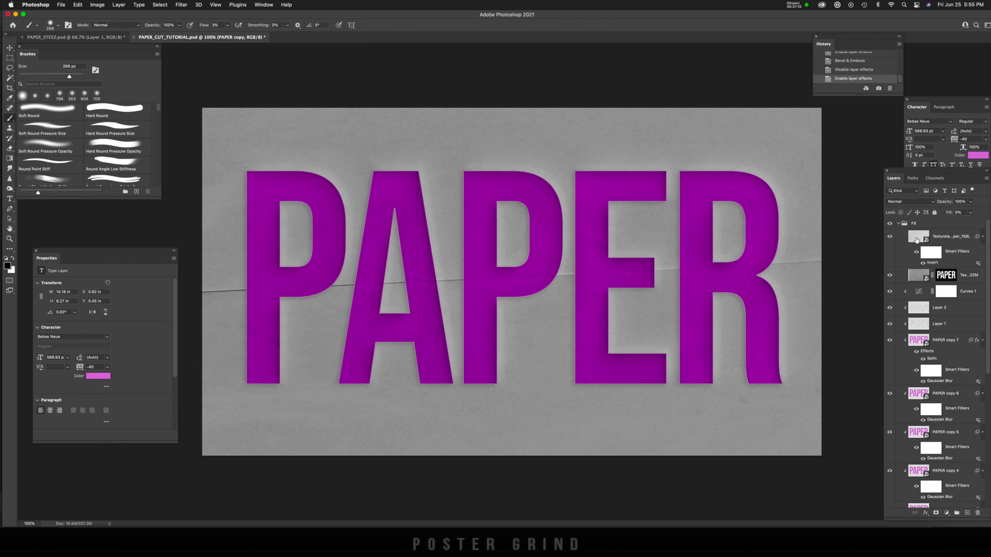
pyautogui.click(941, 242)
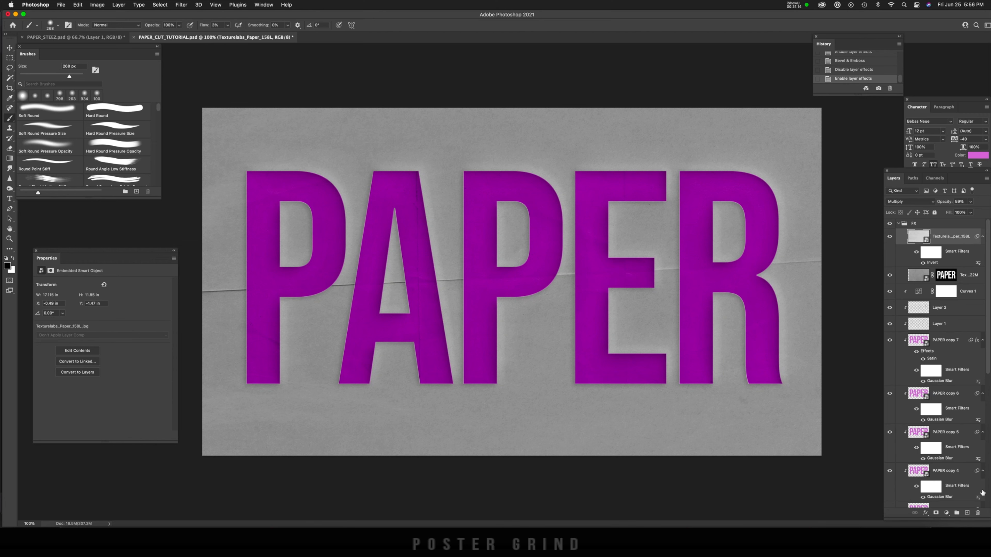
pyautogui.keyDown('alt'); pyautogui.click(967, 514); pyautogui.keyUp('alt')
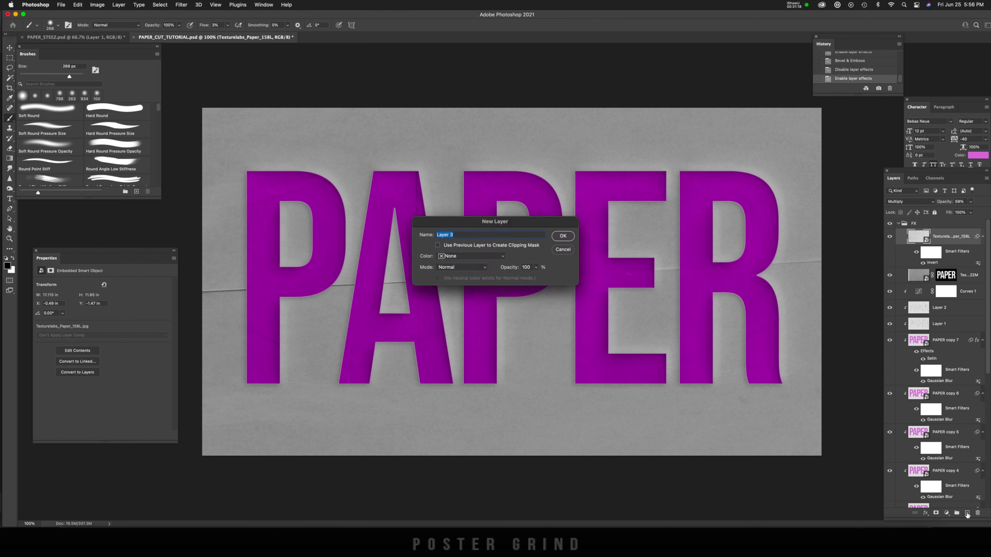
pyautogui.write('no')
pyautogui.click(455, 257)
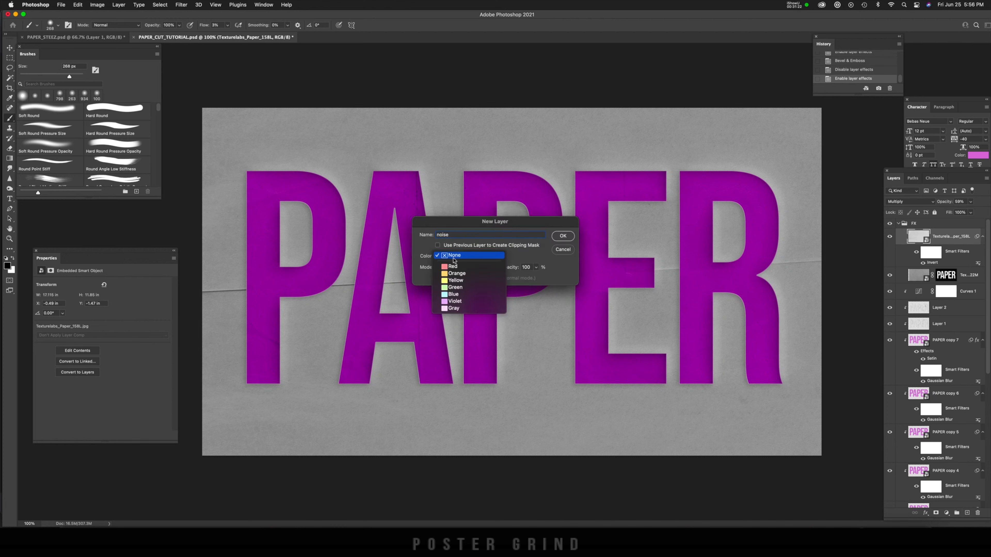
pyautogui.click(452, 267)
pyautogui.click(449, 377)
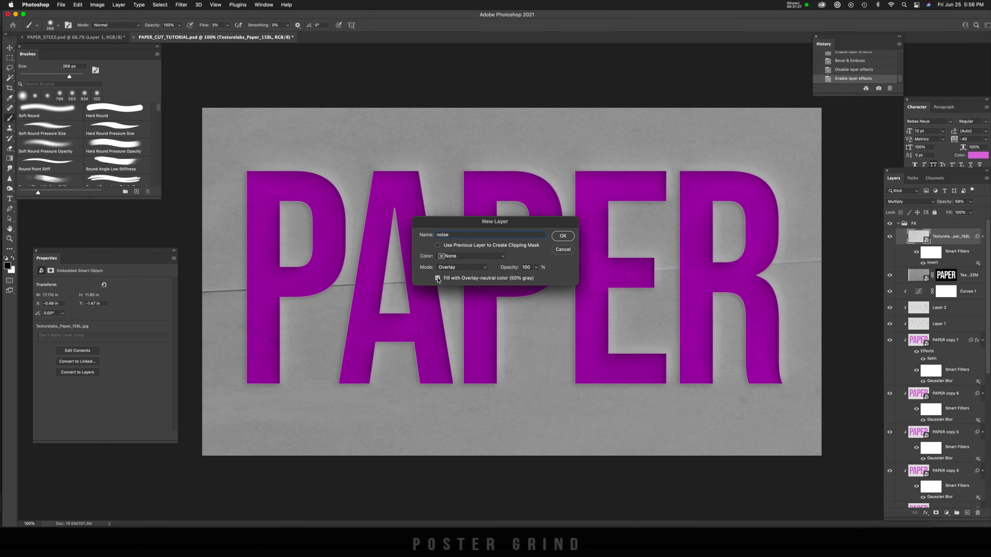
pyautogui.click(563, 236)
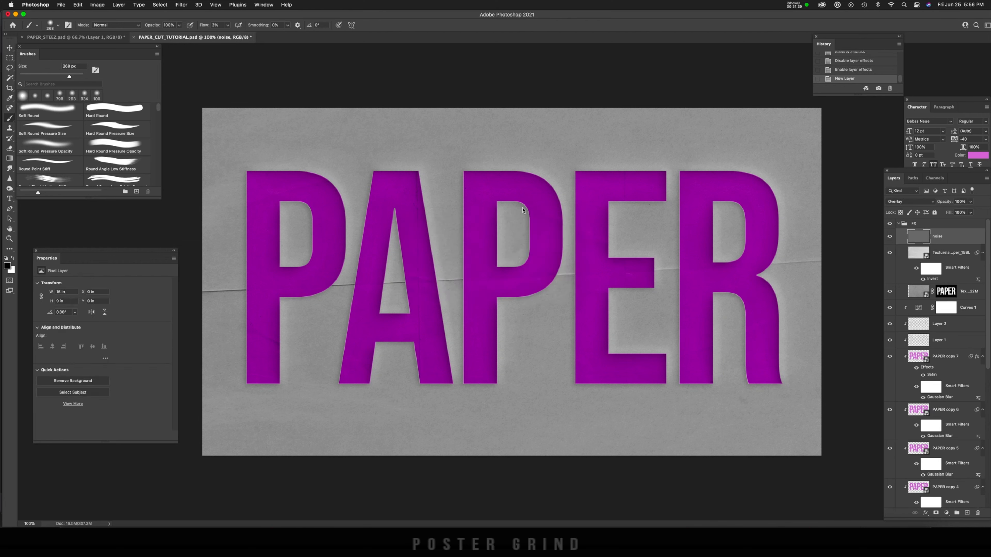
# Step: Apply monochromatic Gaussian Add Noise to the noise layer and lower the layer's opacity to 75%
pyautogui.click(181, 5)
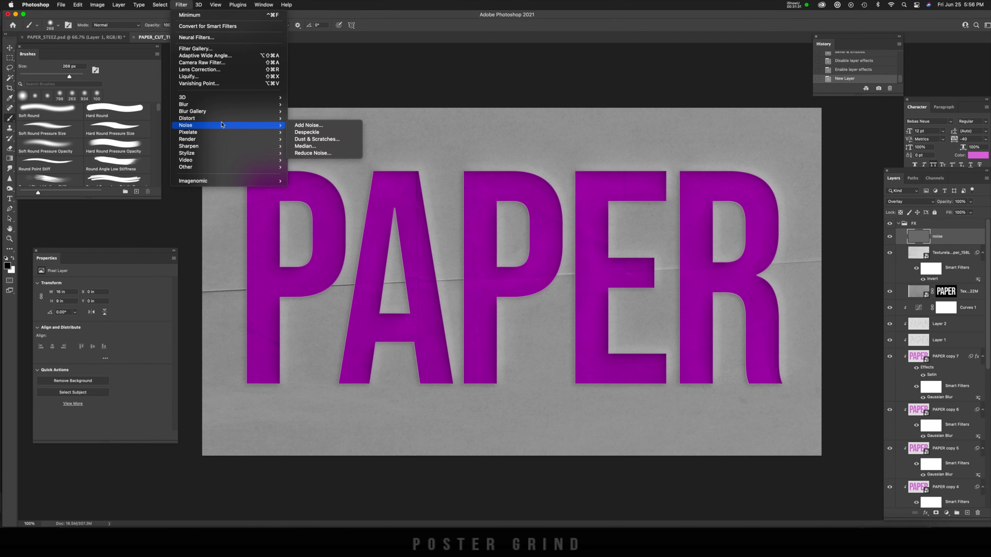
pyautogui.moveTo(259, 125)
pyautogui.click(309, 126)
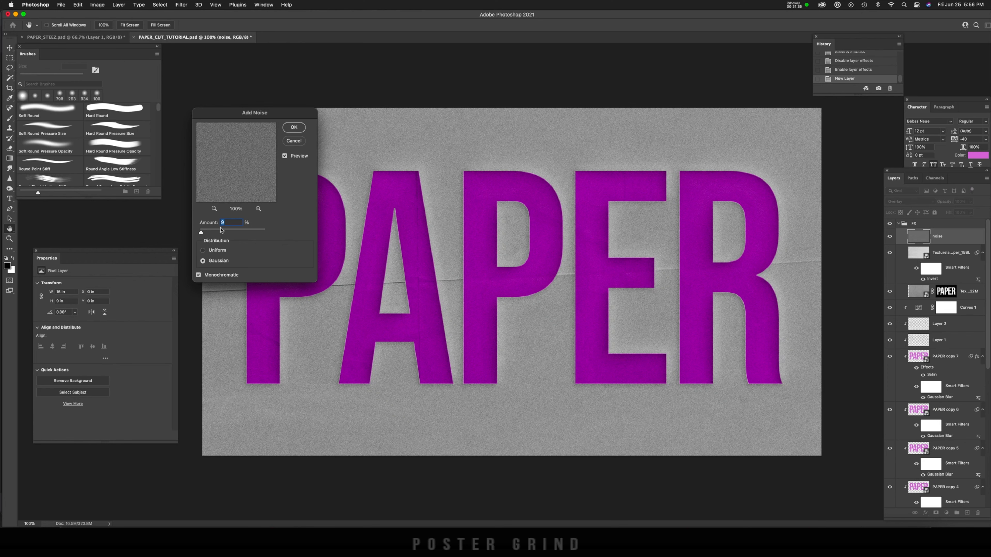
pyautogui.moveTo(290, 114); pyautogui.dragTo(235, 90)
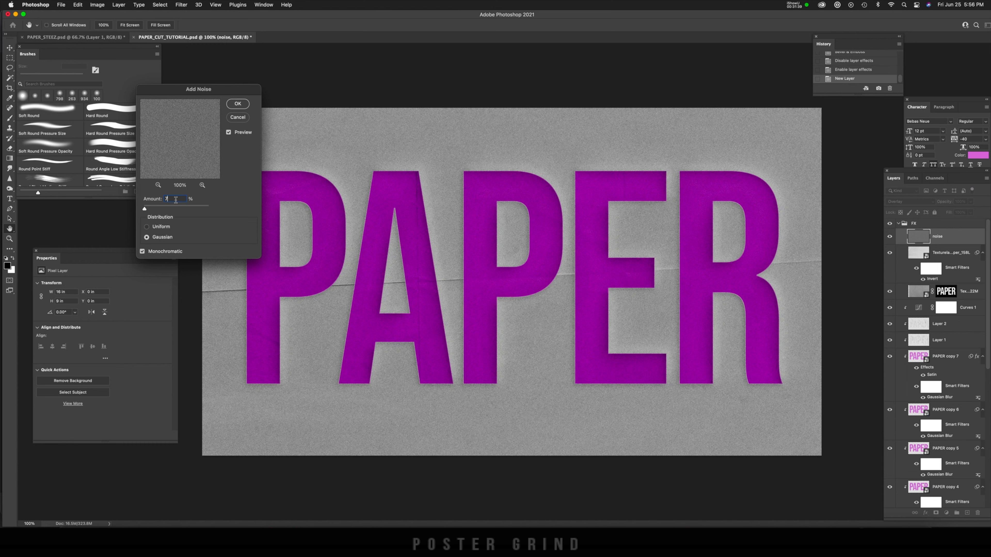
pyautogui.moveTo(176, 198); pyautogui.dragTo(158, 198)
pyautogui.click(239, 104)
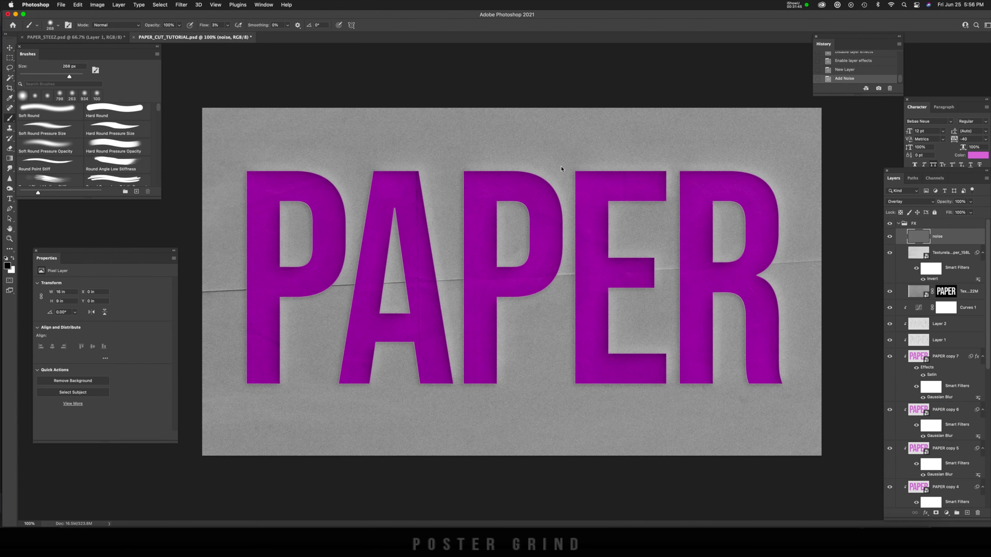
pyautogui.click(971, 201)
pyautogui.moveTo(972, 211); pyautogui.dragTo(962, 212)
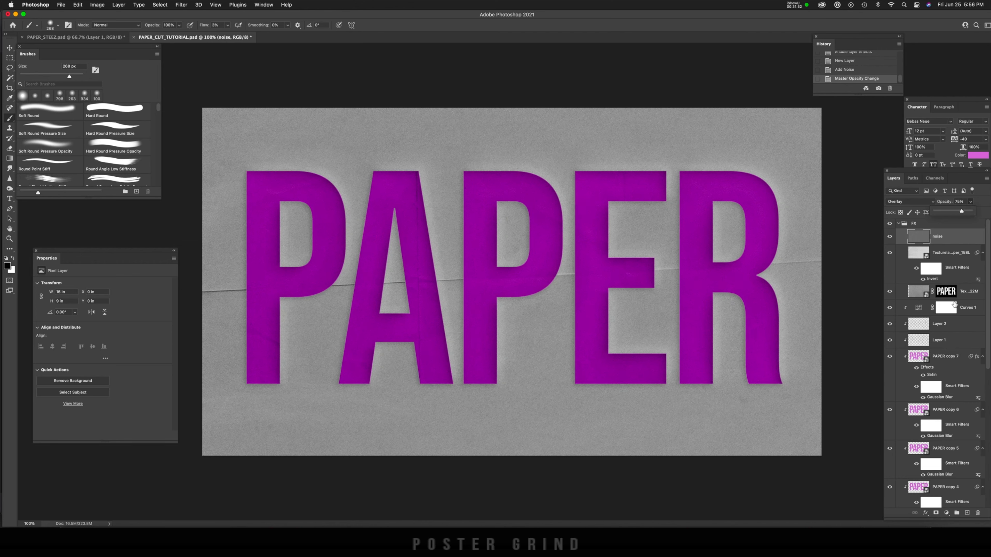
# Step: Brighten the upper right area with a Curves adjustment above Texturelabs_Paper_158L (input 139, output 171), painted in through its inverted mask with a large soft brush
pyautogui.click(903, 224)
pyautogui.click(919, 252)
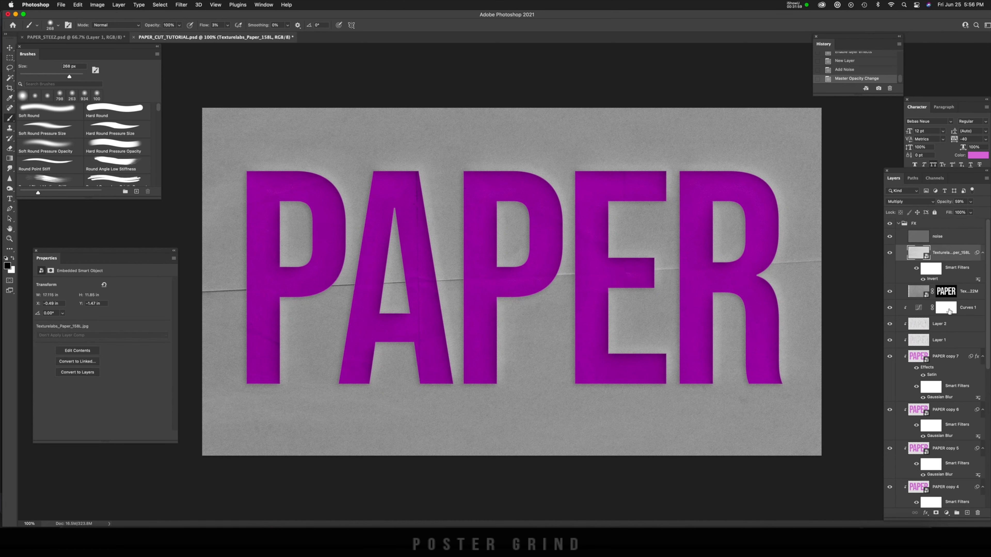
pyautogui.click(947, 513)
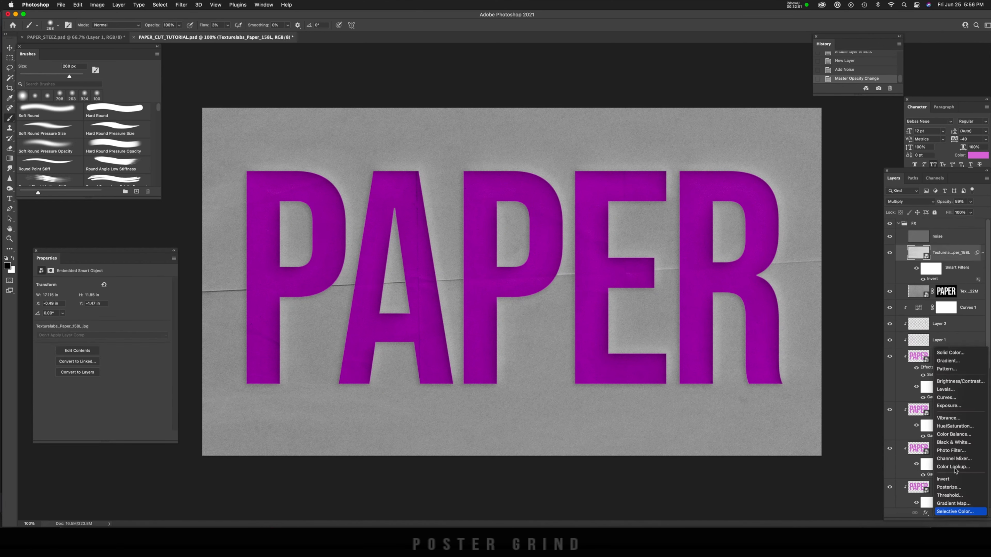
pyautogui.click(947, 397)
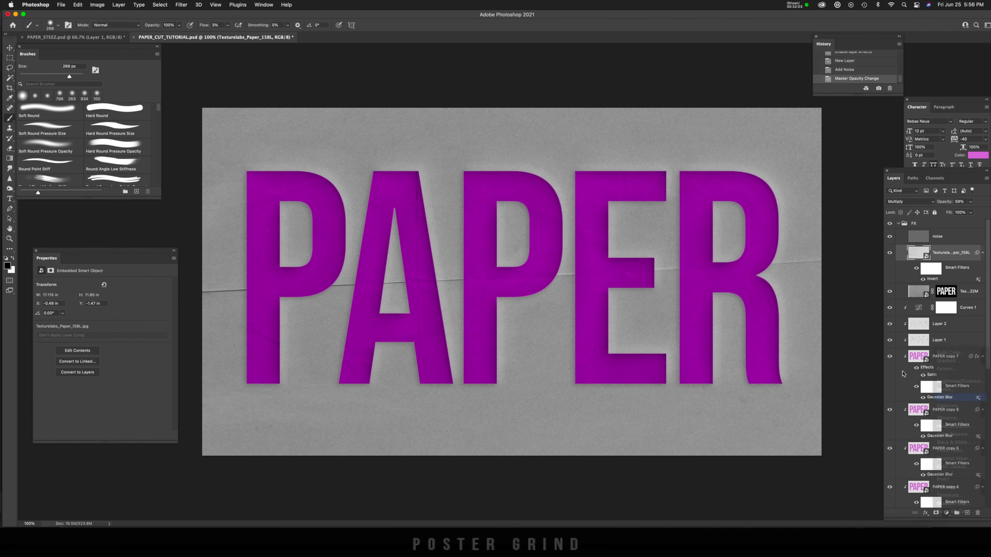
pyautogui.moveTo(121, 341); pyautogui.dragTo(116, 334)
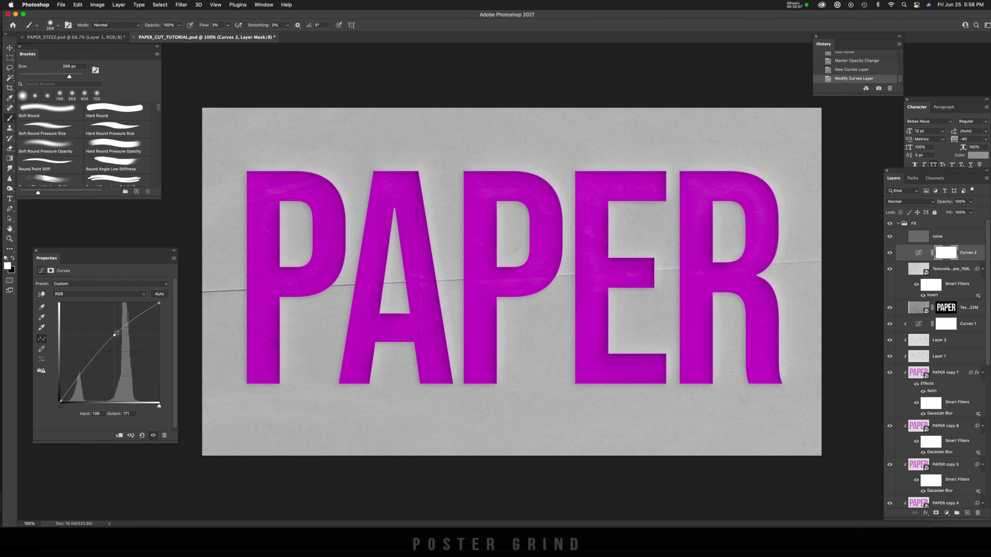
pyautogui.press('super+i')
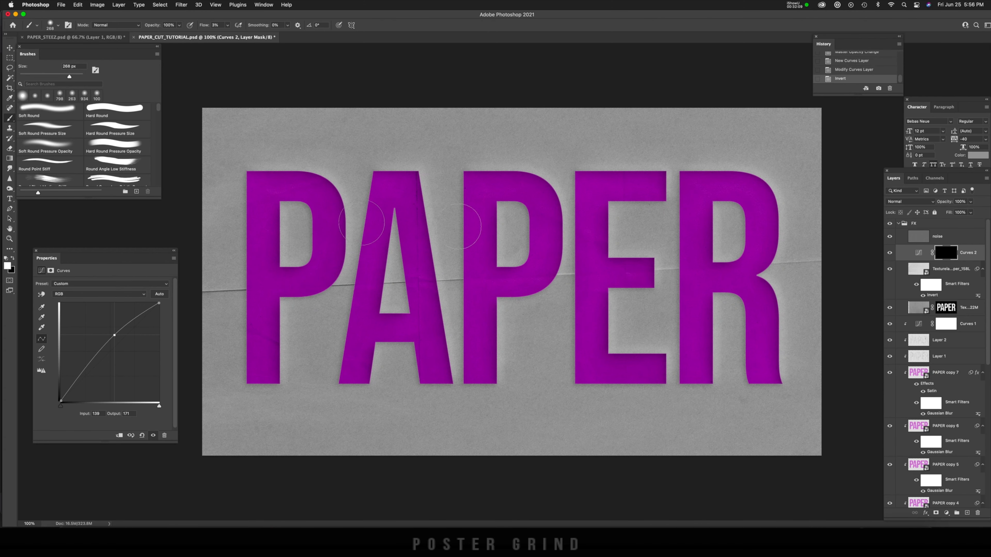
pyautogui.moveTo(594, 173)
pyautogui.keyDown('ctrl'); pyautogui.keyDown('alt'); pyautogui.mouseDown()
pyautogui.moveTo(595, 186)
pyautogui.moveTo(761, 183)
pyautogui.moveTo(780, 171)
pyautogui.mouseUp(); pyautogui.keyUp('alt'); pyautogui.keyUp('ctrl')
pyautogui.moveTo(687, 163); pyautogui.dragTo(532, 202)
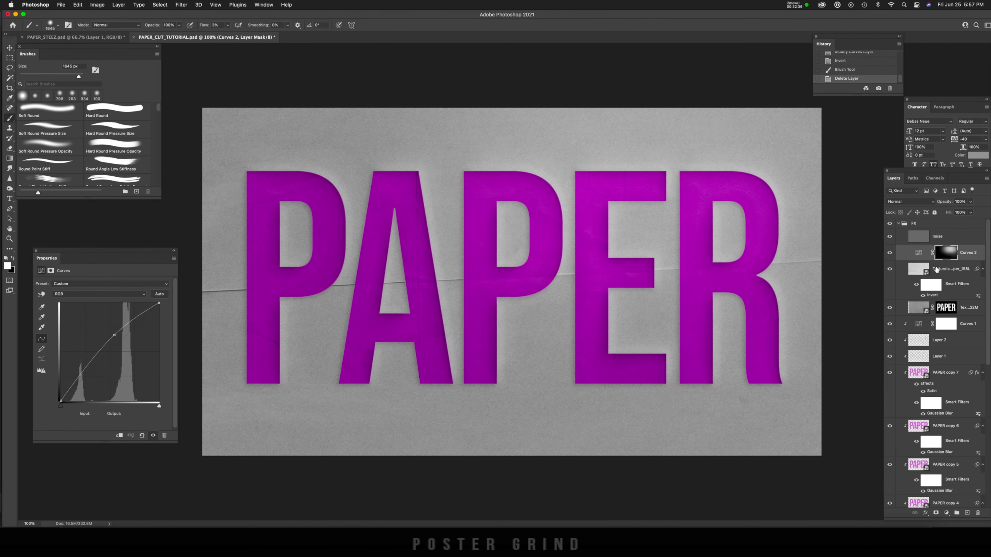
# Step: Darken the lower left area with another Curves adjustment (input 150, output 105), painted in through its inverted mask
pyautogui.click(947, 513)
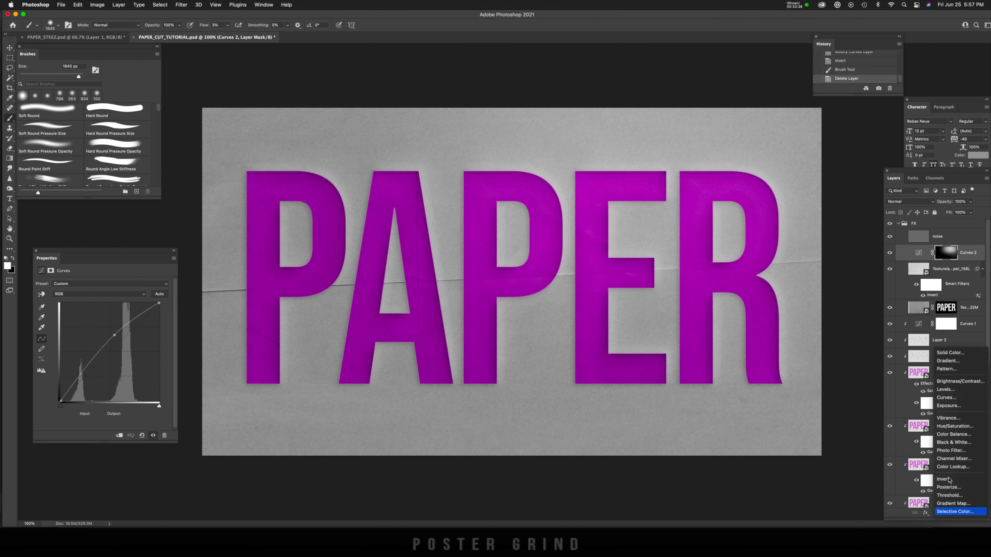
pyautogui.click(946, 398)
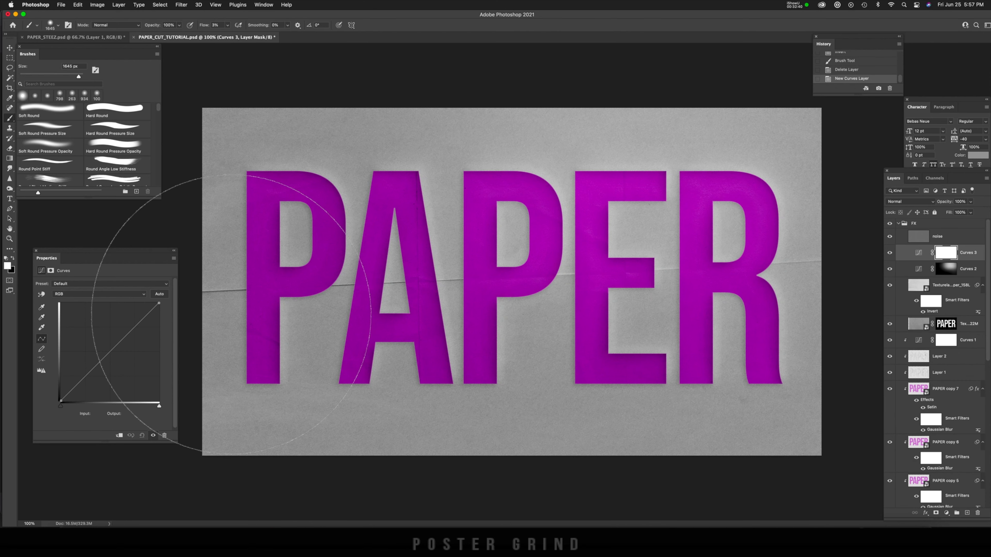
pyautogui.moveTo(112, 352); pyautogui.dragTo(119, 361)
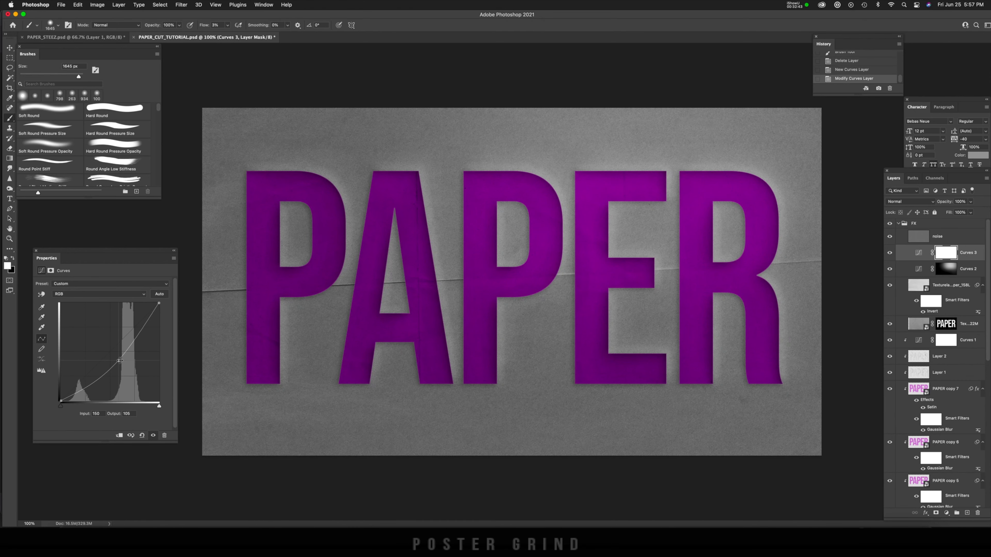
pyautogui.hotkey('ctrl', 'i')
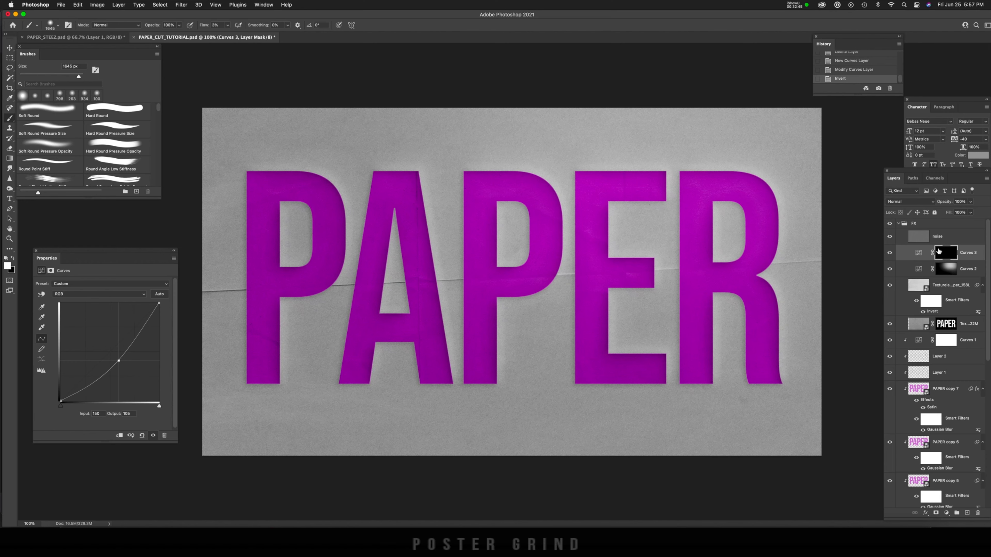
pyautogui.moveTo(332, 390)
pyautogui.mouseDown()
pyautogui.moveTo(266, 410)
pyautogui.moveTo(250, 349)
pyautogui.moveTo(314, 394)
pyautogui.moveTo(374, 384)
pyautogui.mouseUp()
pyautogui.moveTo(449, 395); pyautogui.dragTo(593, 402)
pyautogui.moveTo(224, 273); pyautogui.dragTo(613, 320)
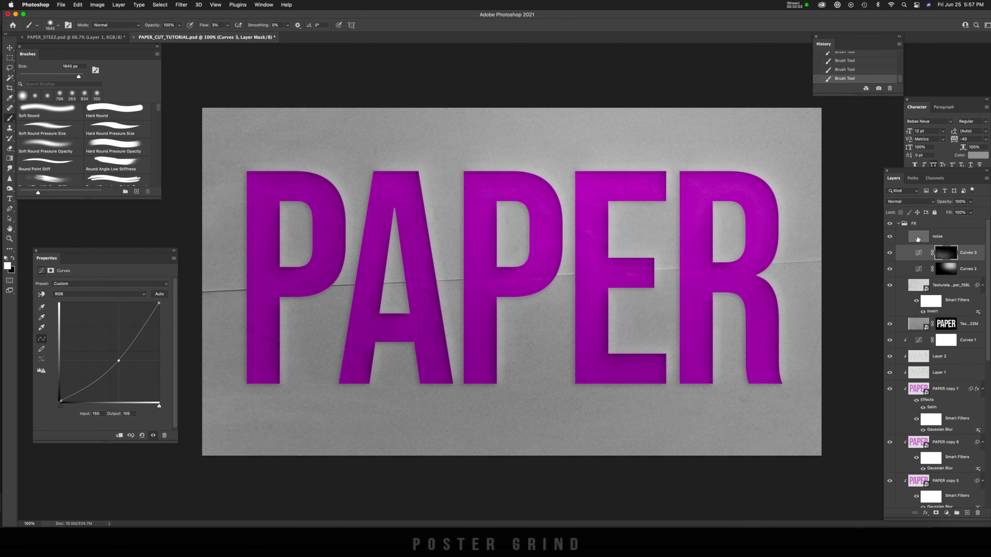
# Step: Raise the opacity of the Texturelabs_Paper_158L layer to 100%
pyautogui.click(919, 324)
pyautogui.click(918, 289)
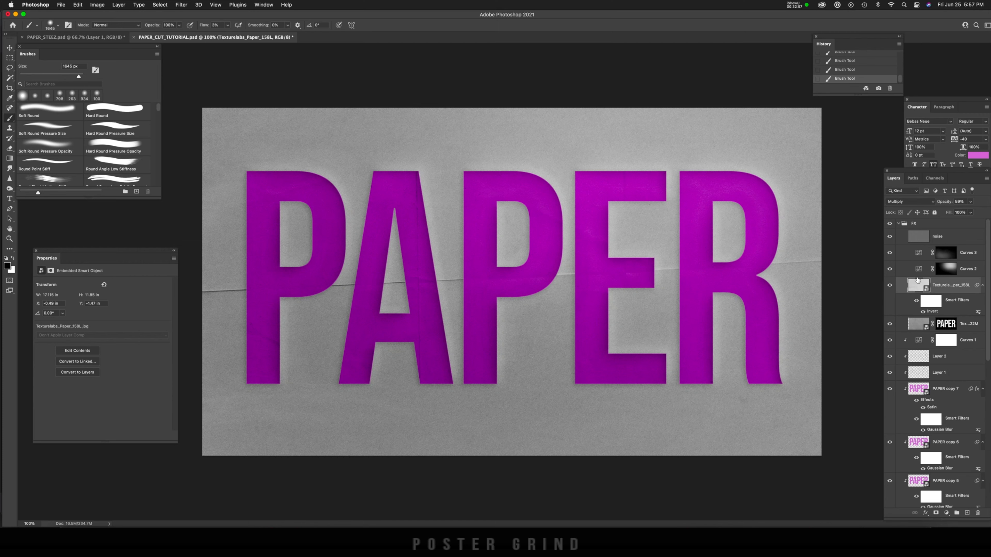
pyautogui.click(971, 202)
pyautogui.moveTo(972, 214); pyautogui.dragTo(987, 214)
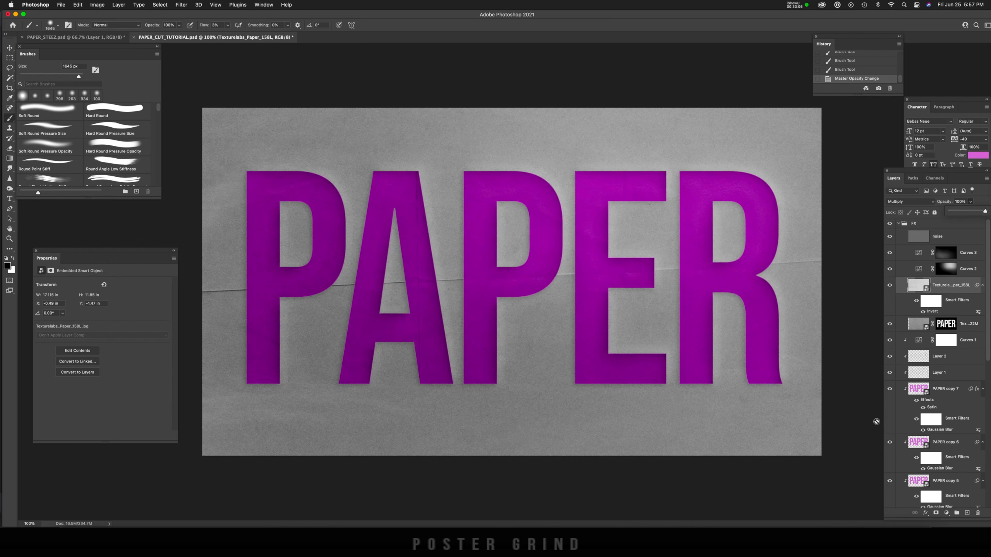
# Step: Recolor the lettering with a Hue/Saturation adjustment clipped above Curves 1, set to hue +32, saturation +20 and lightness -2
pyautogui.scroll(-1, 935, 373)
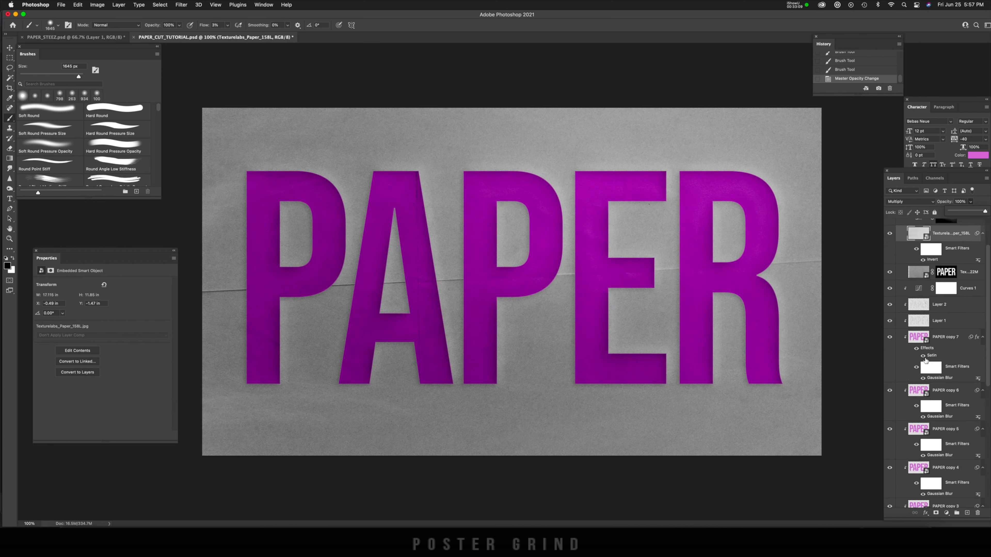
pyautogui.scroll(-1, 925, 362)
pyautogui.scroll(1, 926, 361)
pyautogui.click(919, 342)
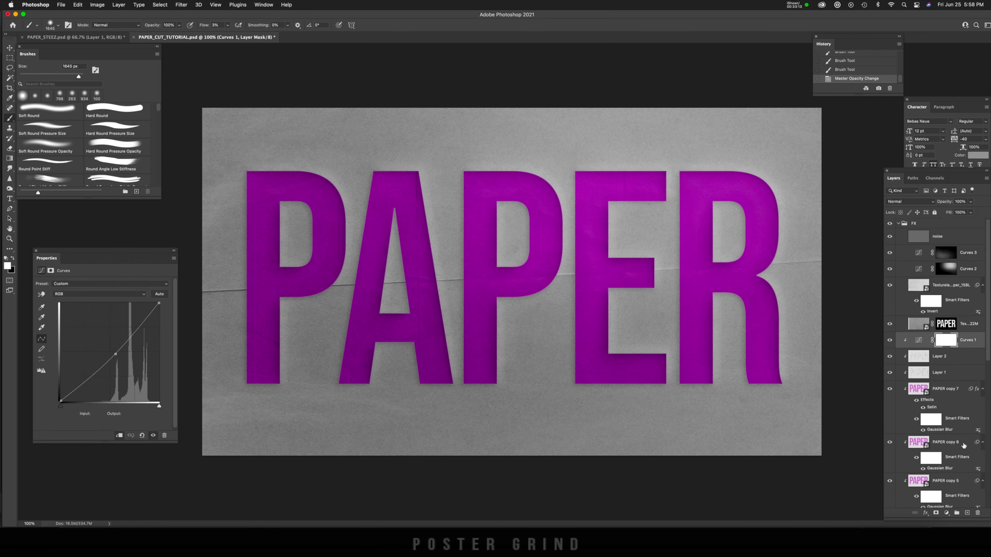
pyautogui.click(947, 514)
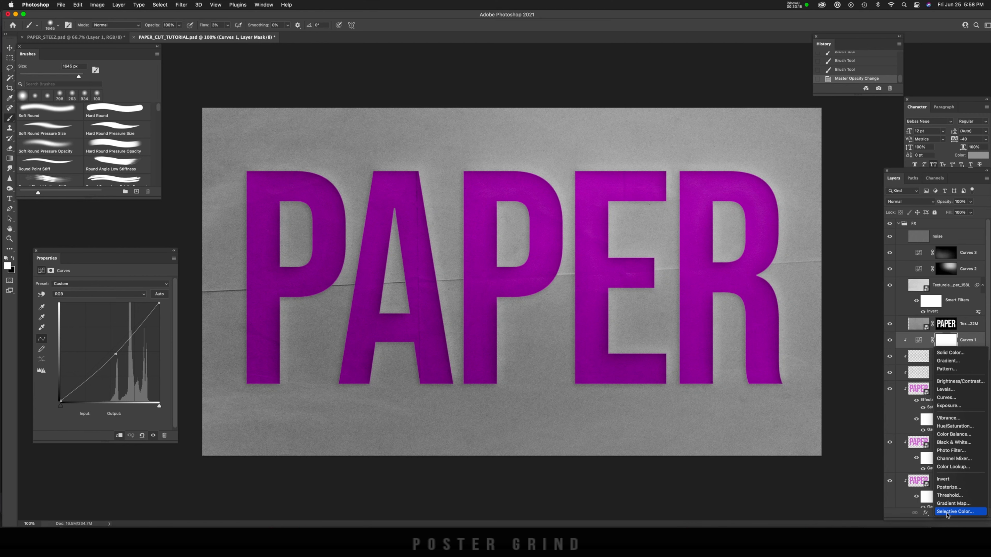
pyautogui.press('Escape')
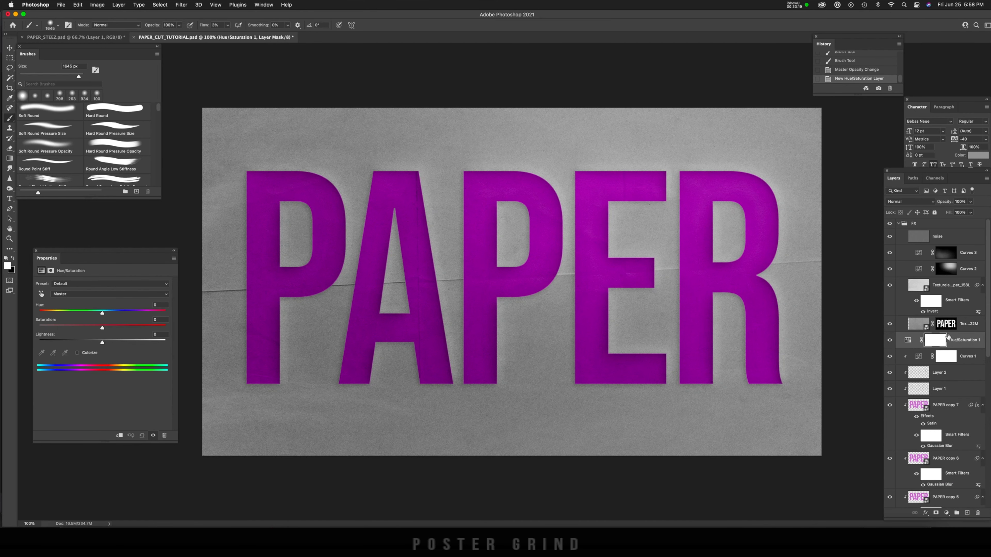
pyautogui.press('alt+super+g')
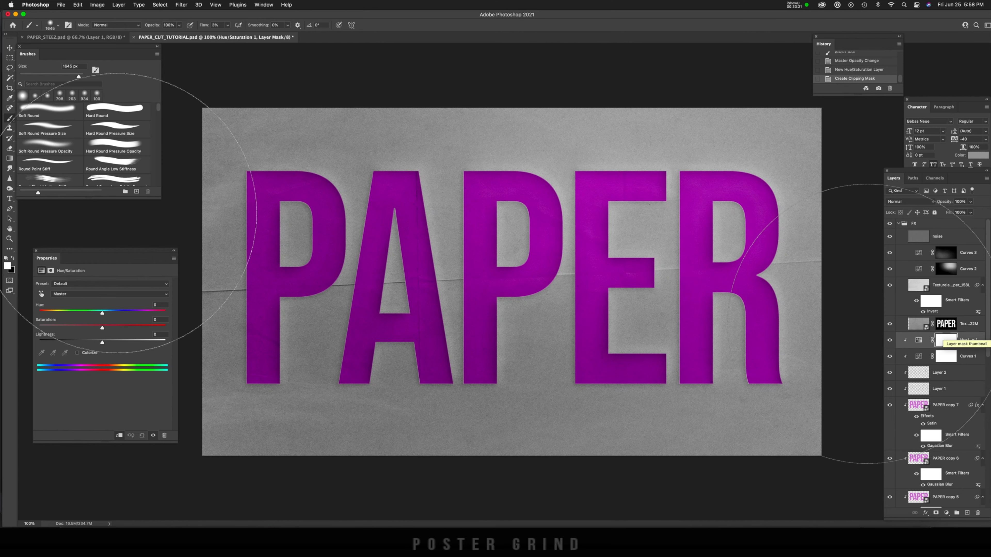
pyautogui.moveTo(116, 316)
pyautogui.mouseDown()
pyautogui.moveTo(150, 316)
pyautogui.moveTo(39, 316)
pyautogui.moveTo(130, 317)
pyautogui.mouseUp()
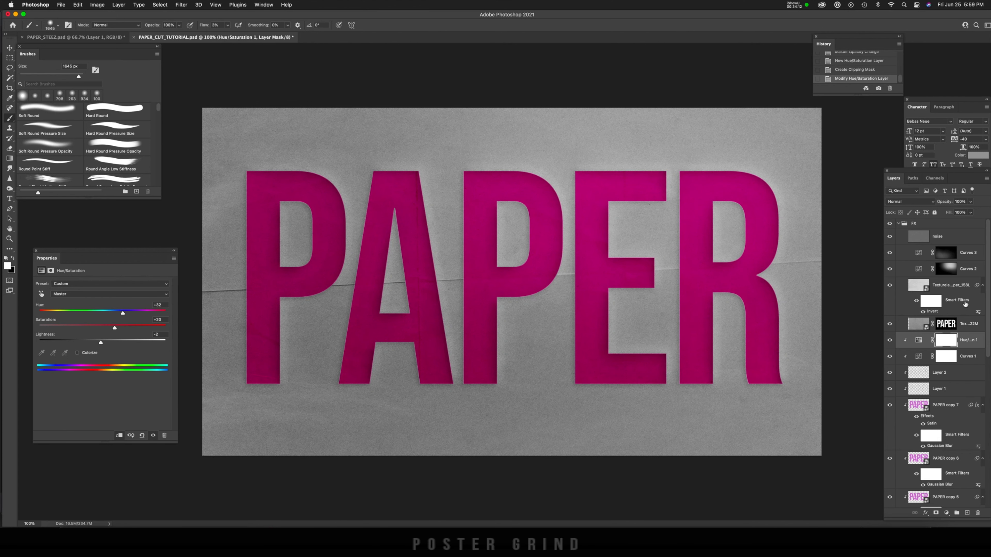